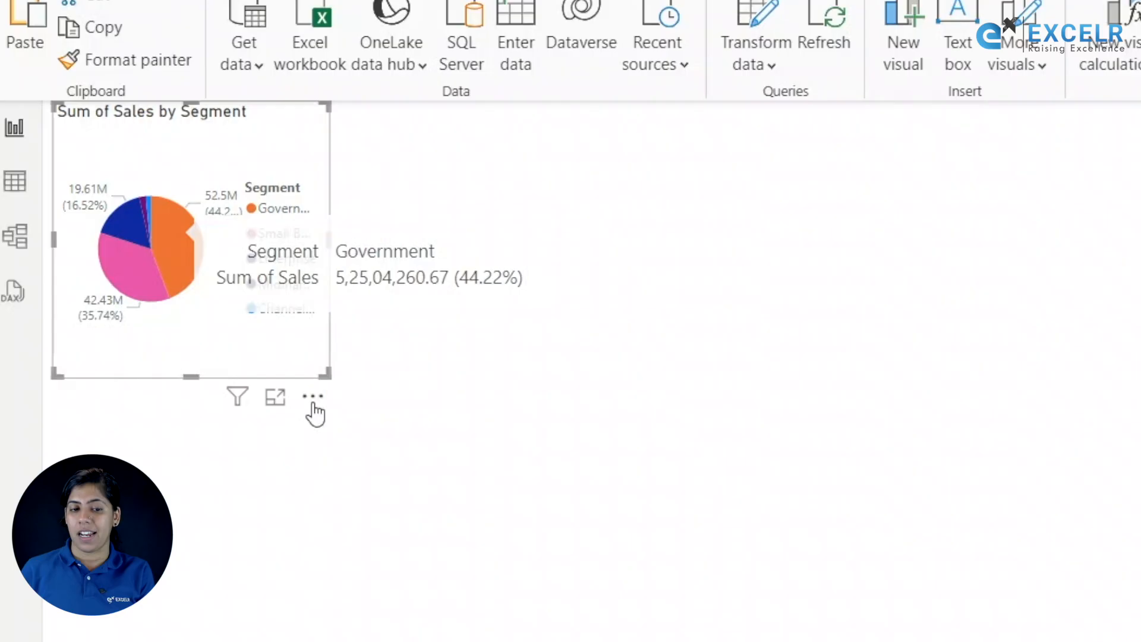
- Enlarge the pie chart on the page and replace its Sales values with Profit, keeping Segment as the legend
drag(327, 380, 683, 482)
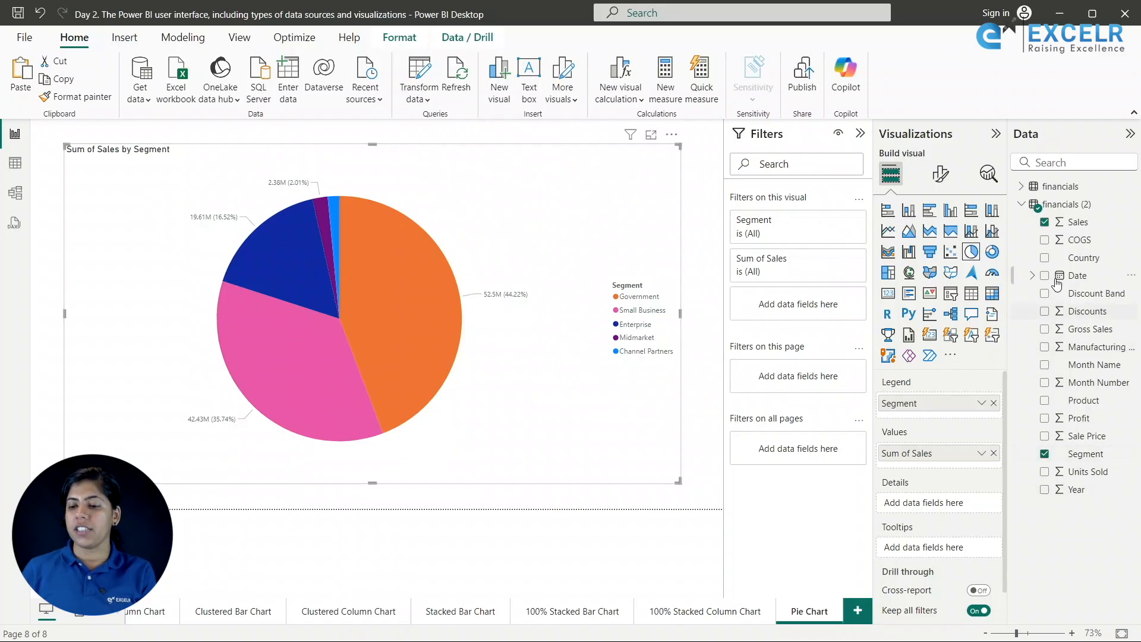
click(1045, 419)
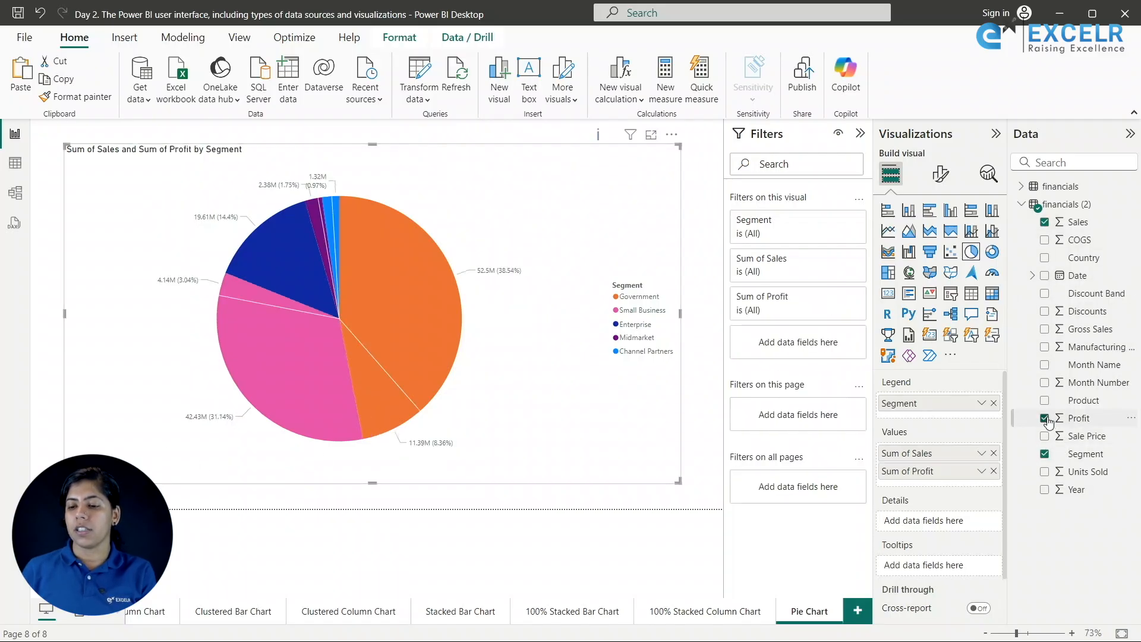
click(1046, 224)
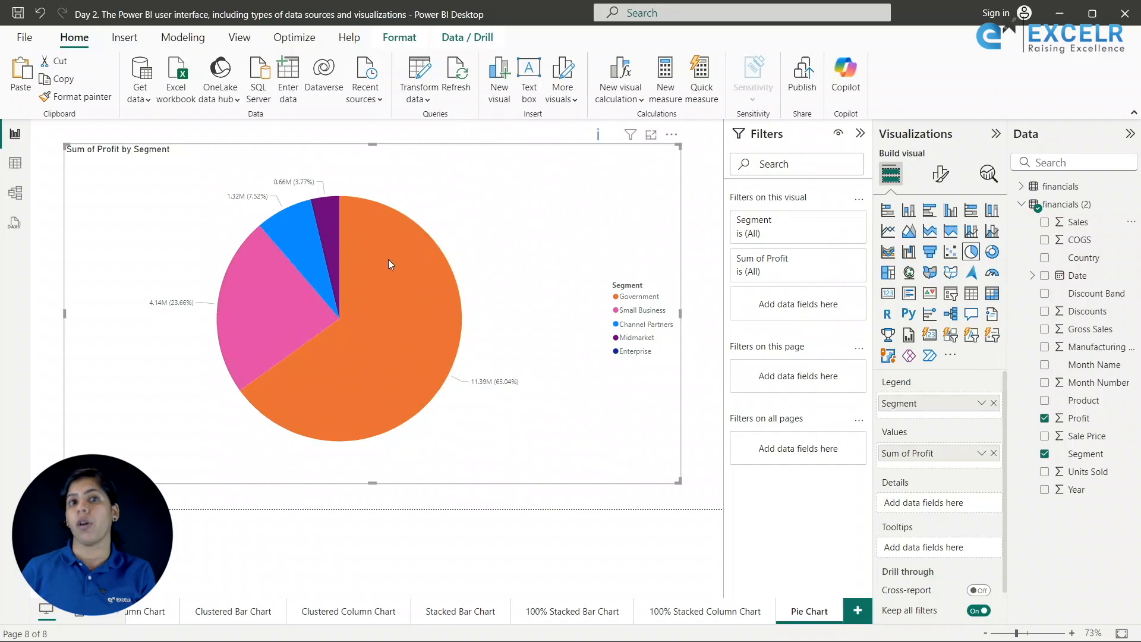
mouse_move(388, 259)
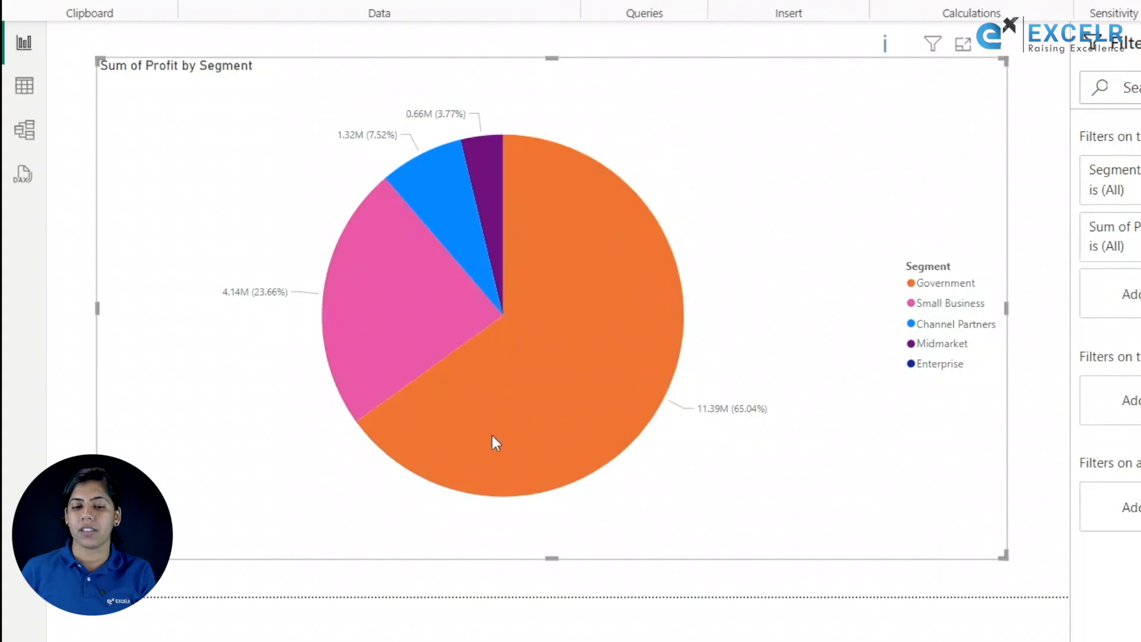
mouse_move(428, 293)
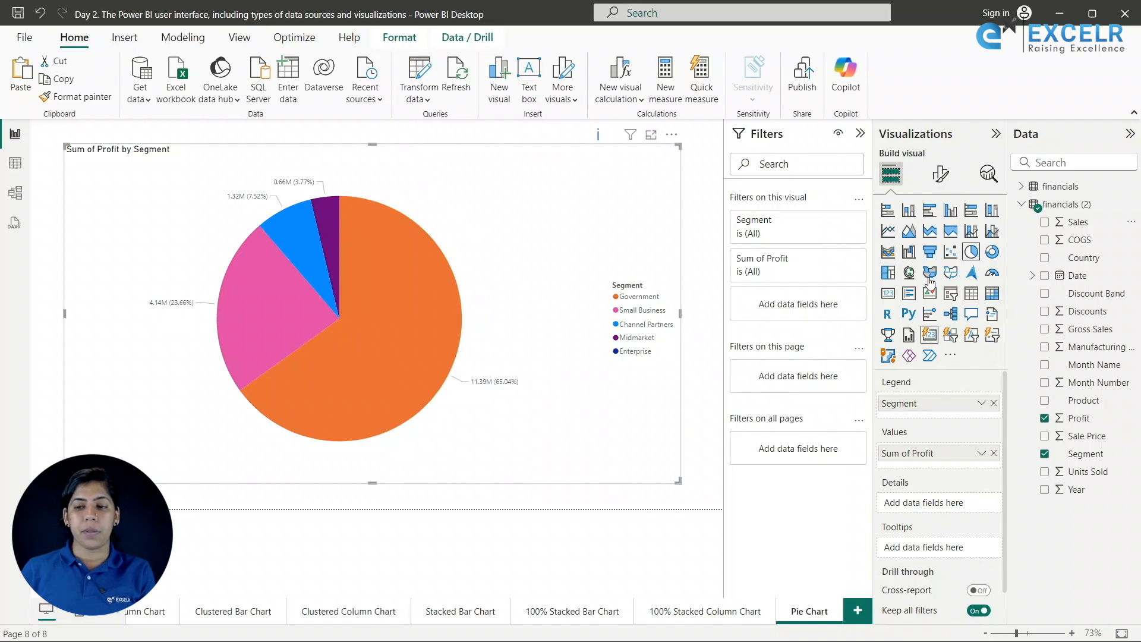
- Turn off the pie chart's legend and set the detail label contents to All detail labels
click(940, 178)
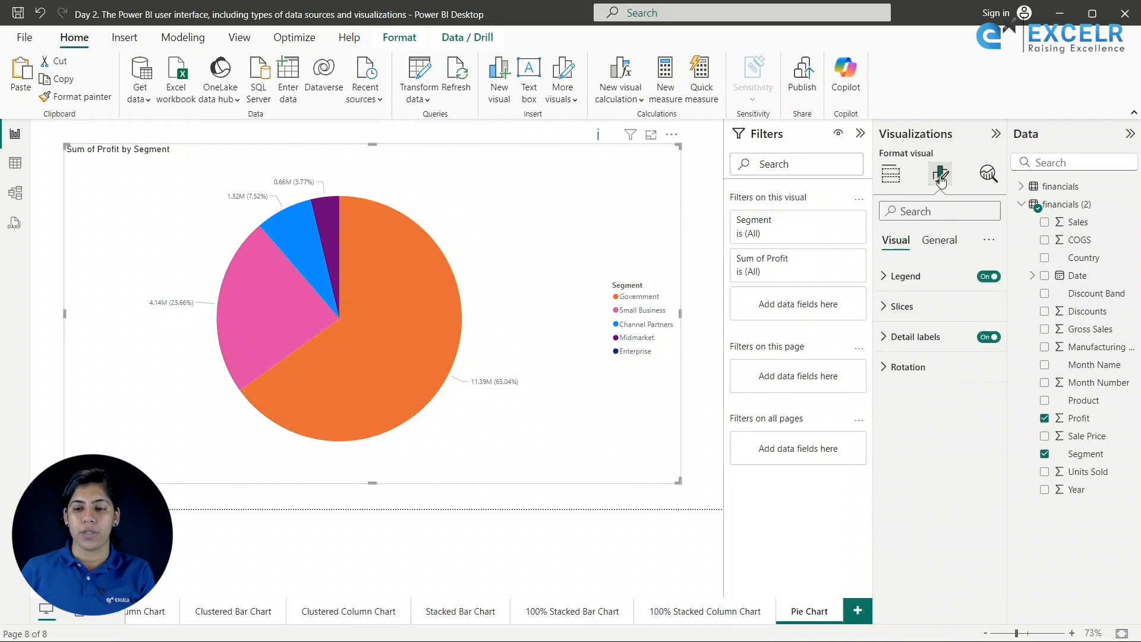
click(992, 276)
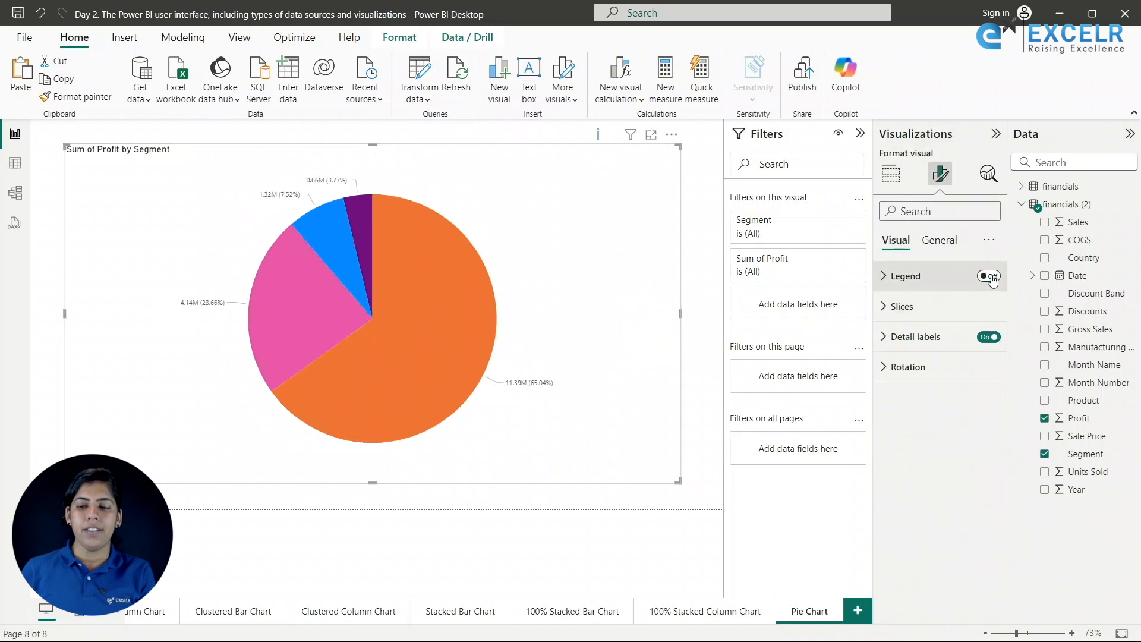
click(886, 340)
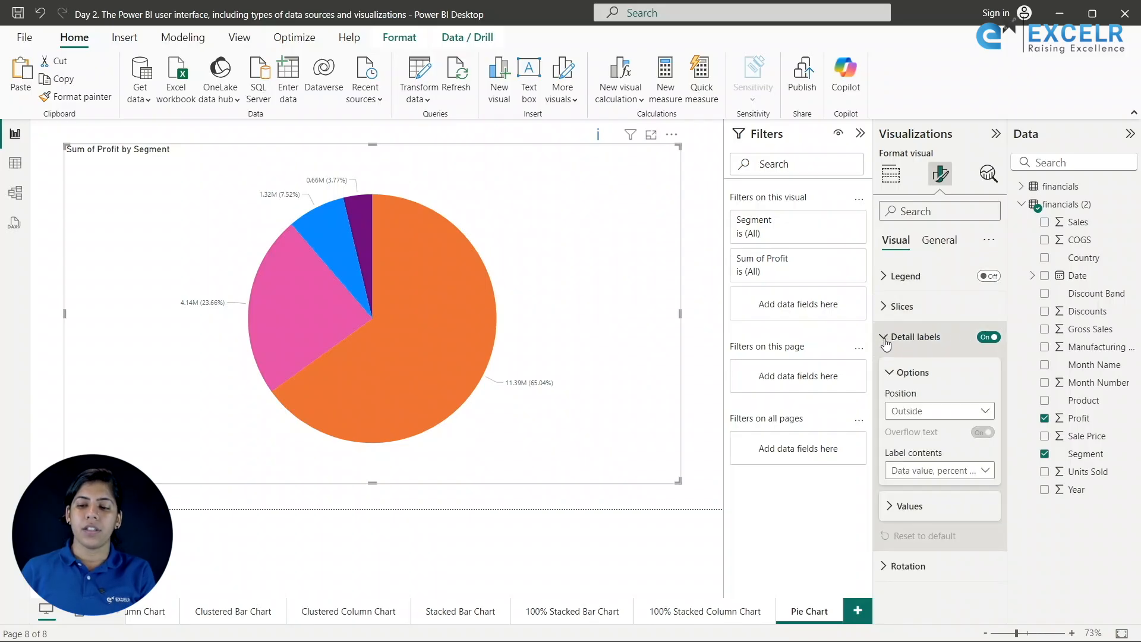
click(984, 473)
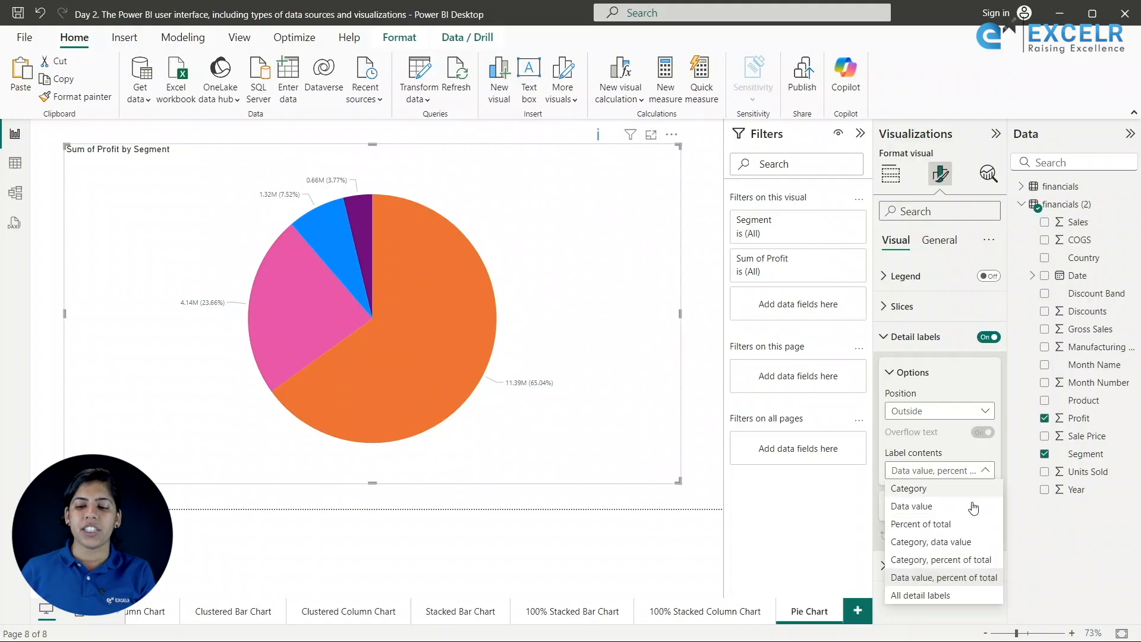
click(958, 595)
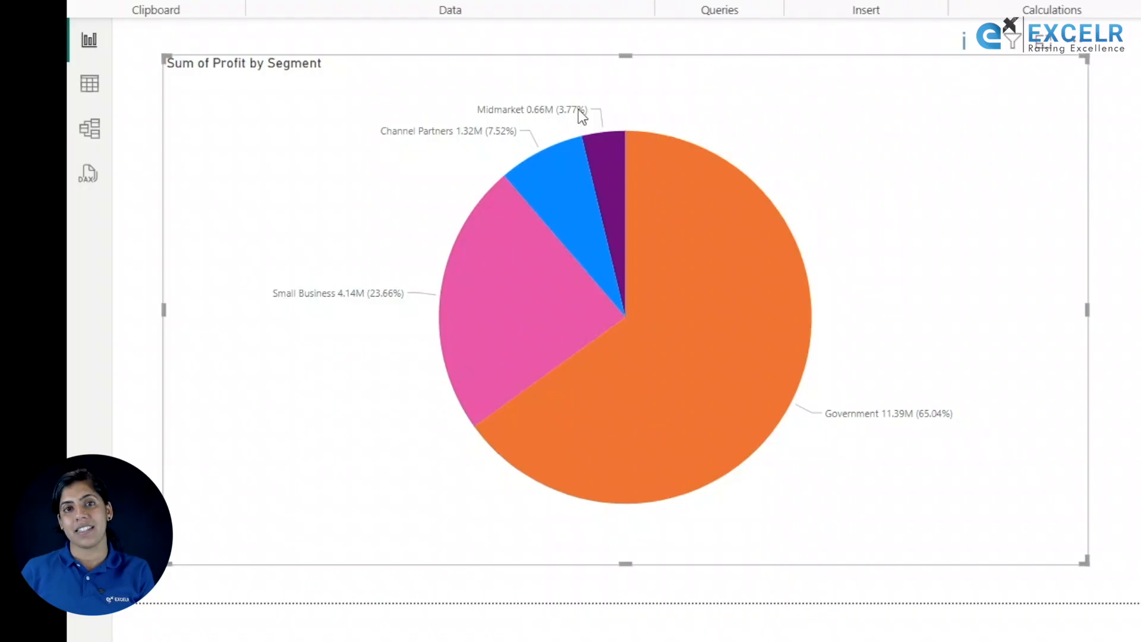
mouse_move(581, 116)
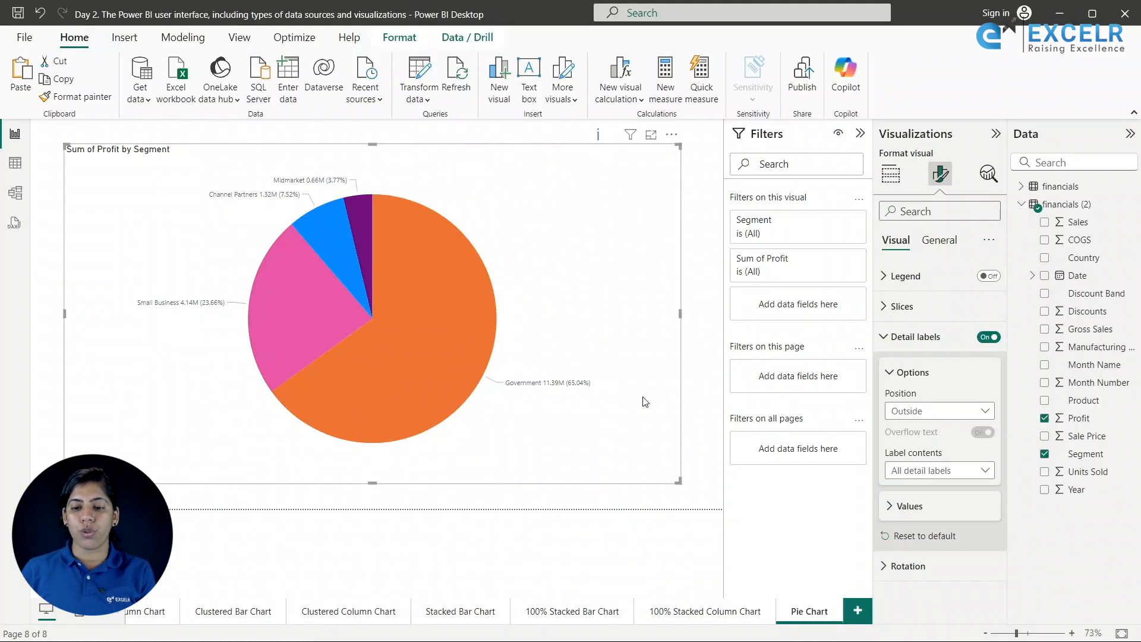
- Format the detail label values in light red, font size 12, Segoe UI Bold
click(891, 507)
scroll(950, 423, down, 4)
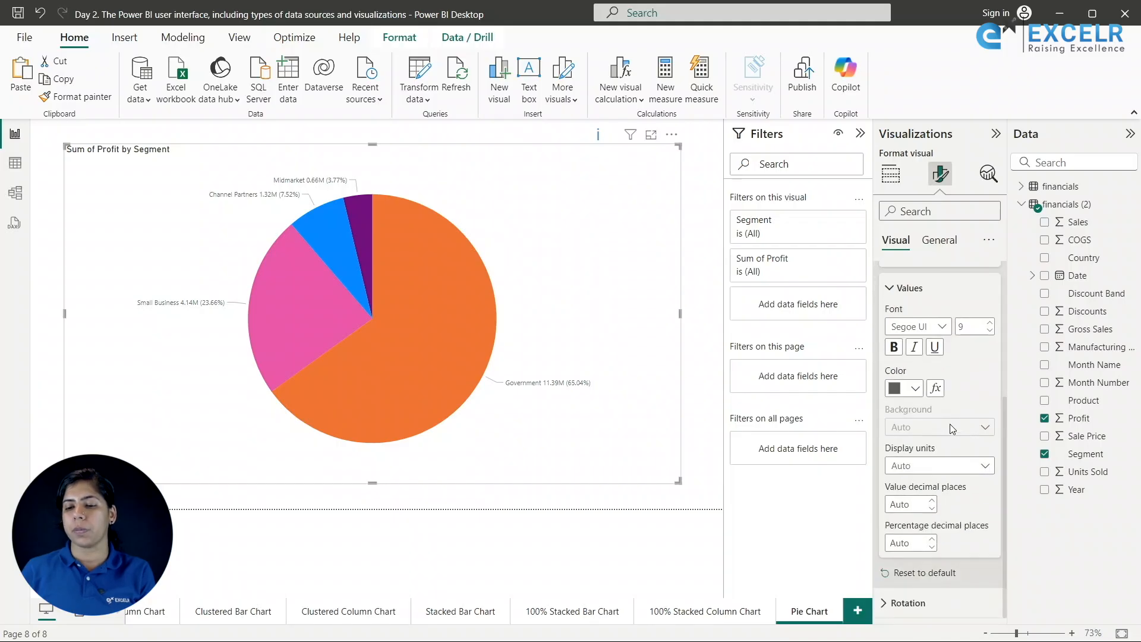
click(915, 389)
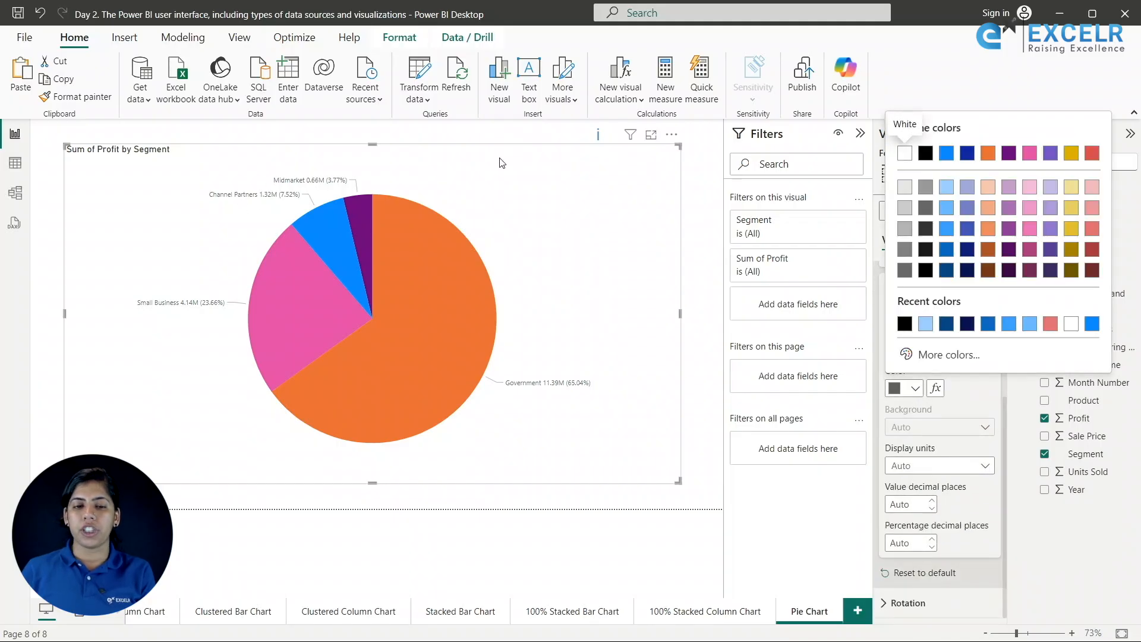
click(1094, 234)
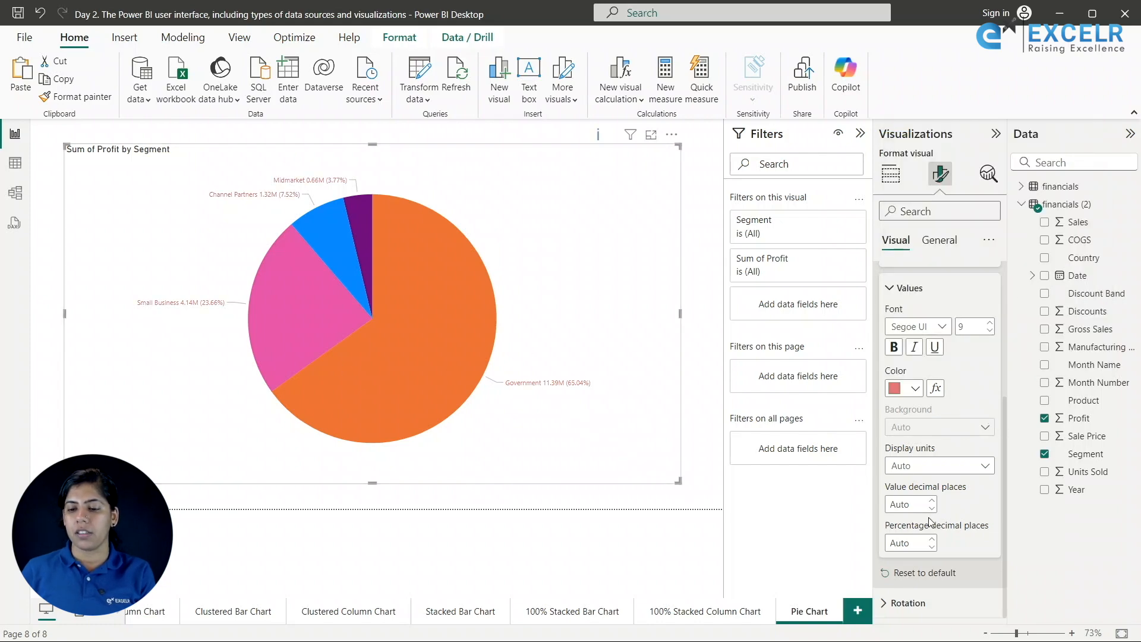
click(991, 323)
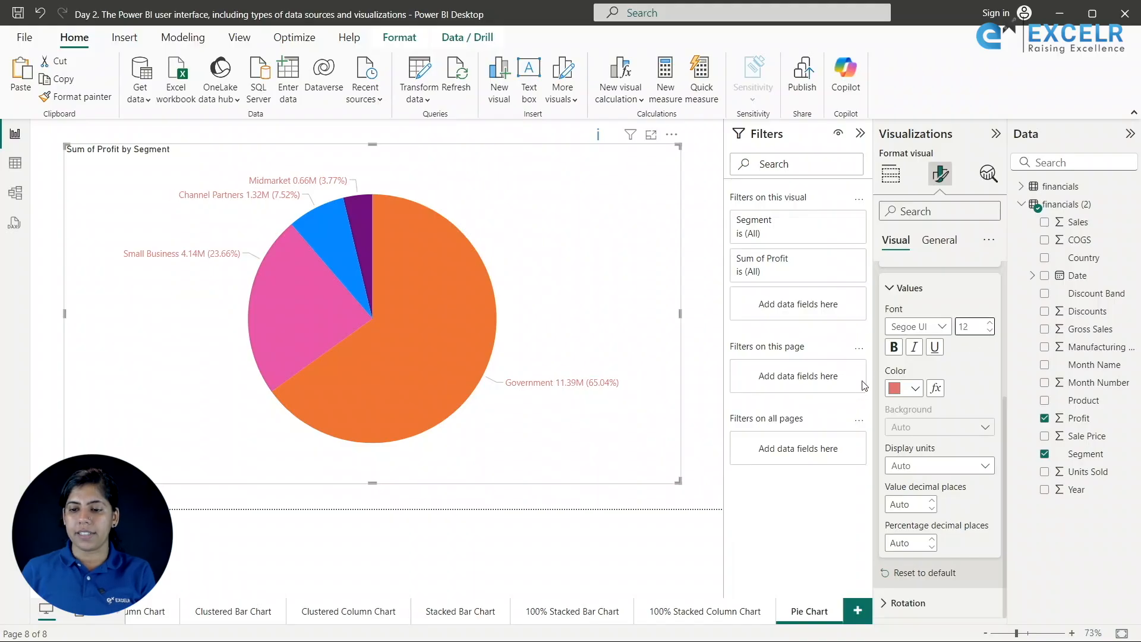
click(927, 327)
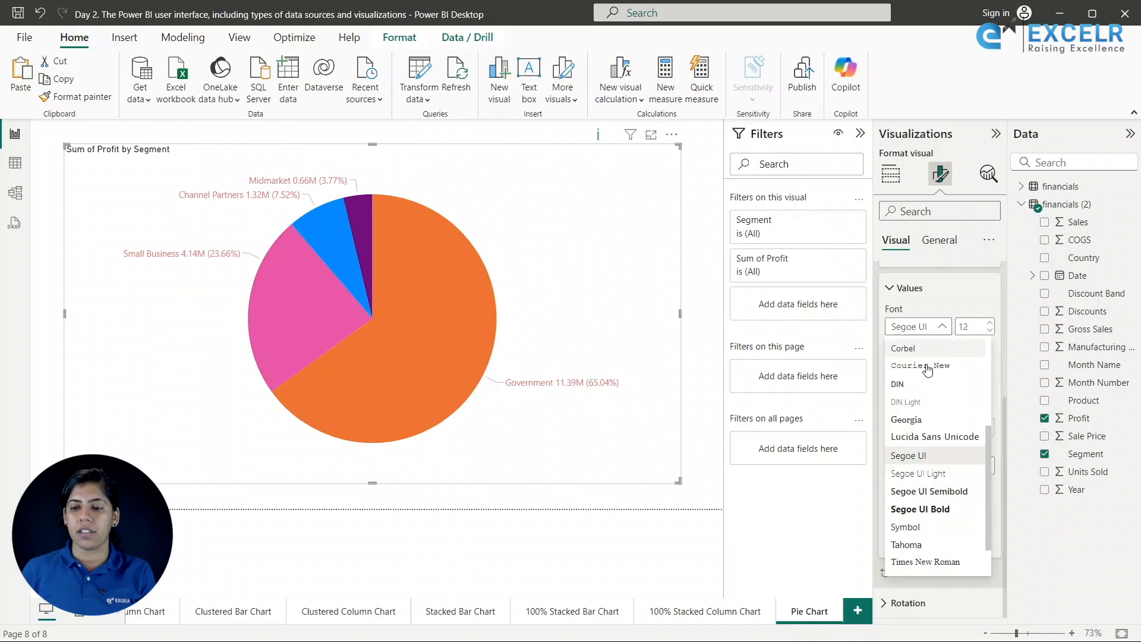
click(915, 511)
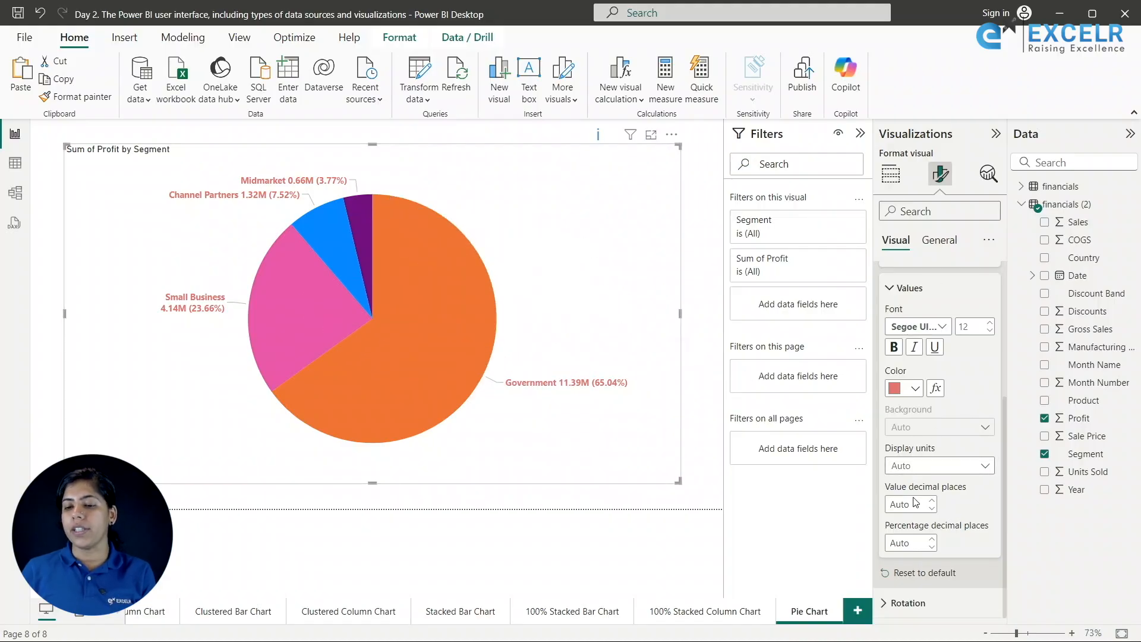
- Color the Government slice the lightest theme pink and the Small Business slice one shade darker
scroll(919, 465, up, 3)
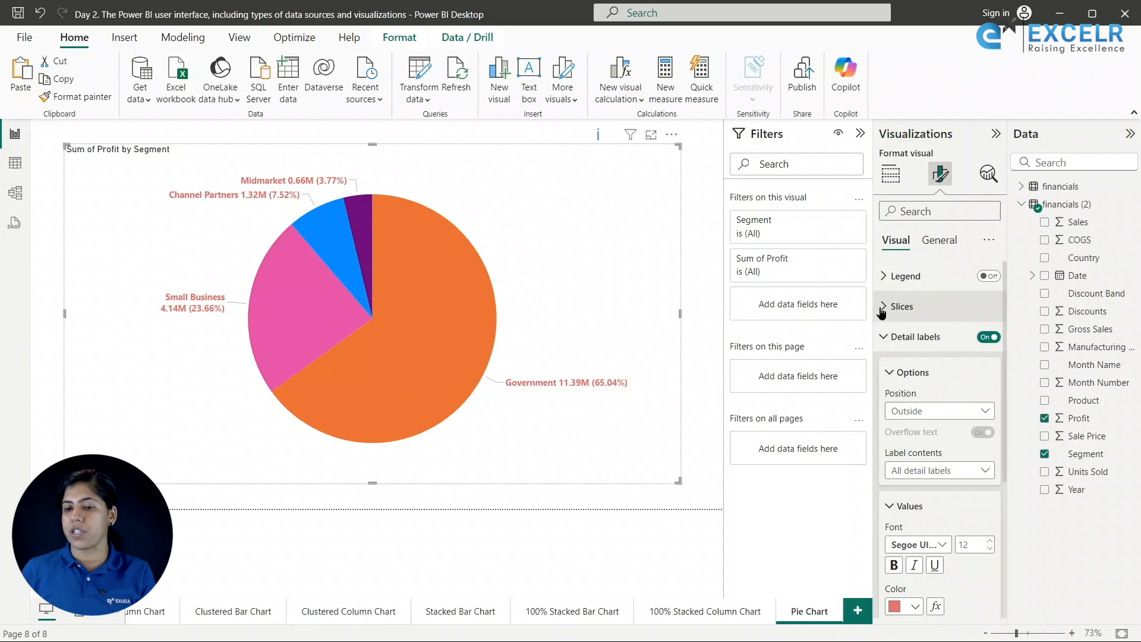
click(882, 310)
scroll(928, 465, down, 2)
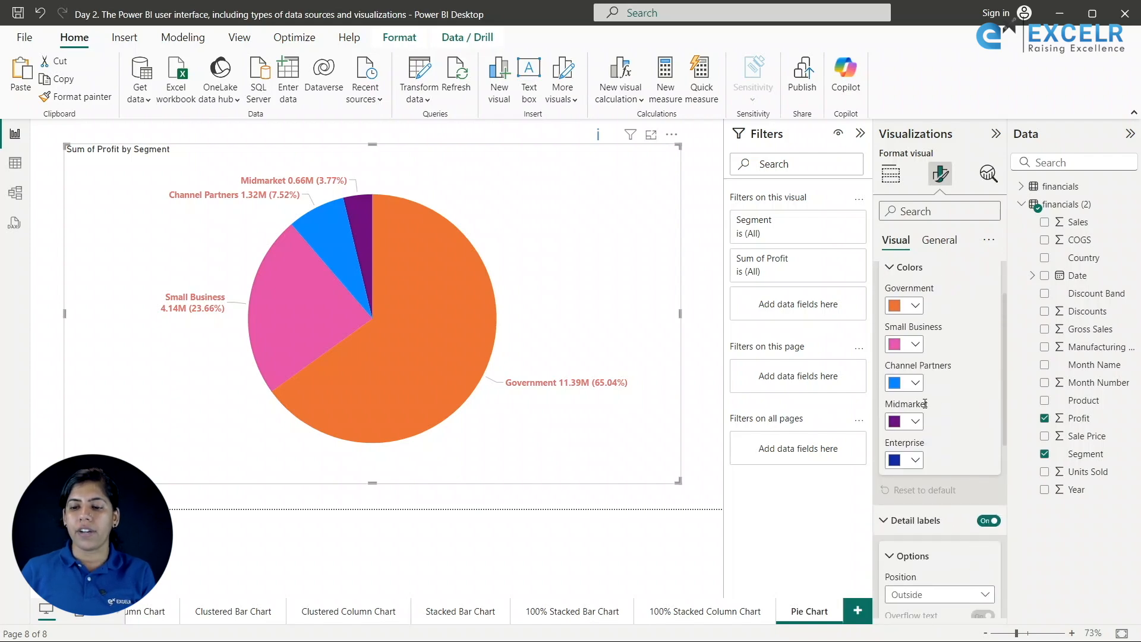
click(915, 306)
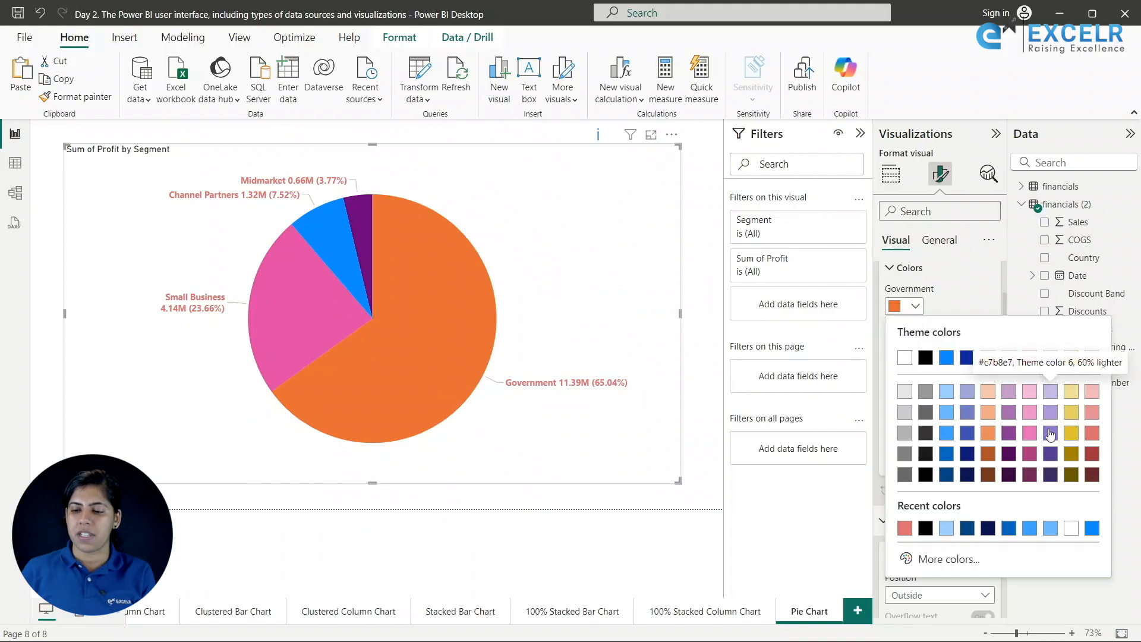
click(1030, 392)
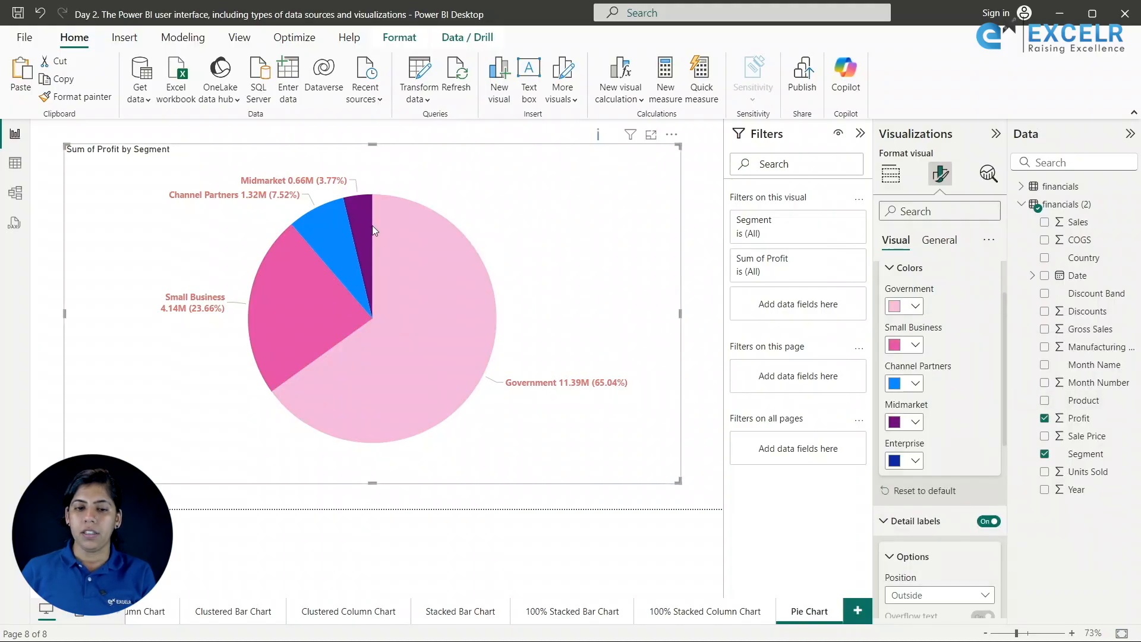
click(915, 345)
click(1030, 450)
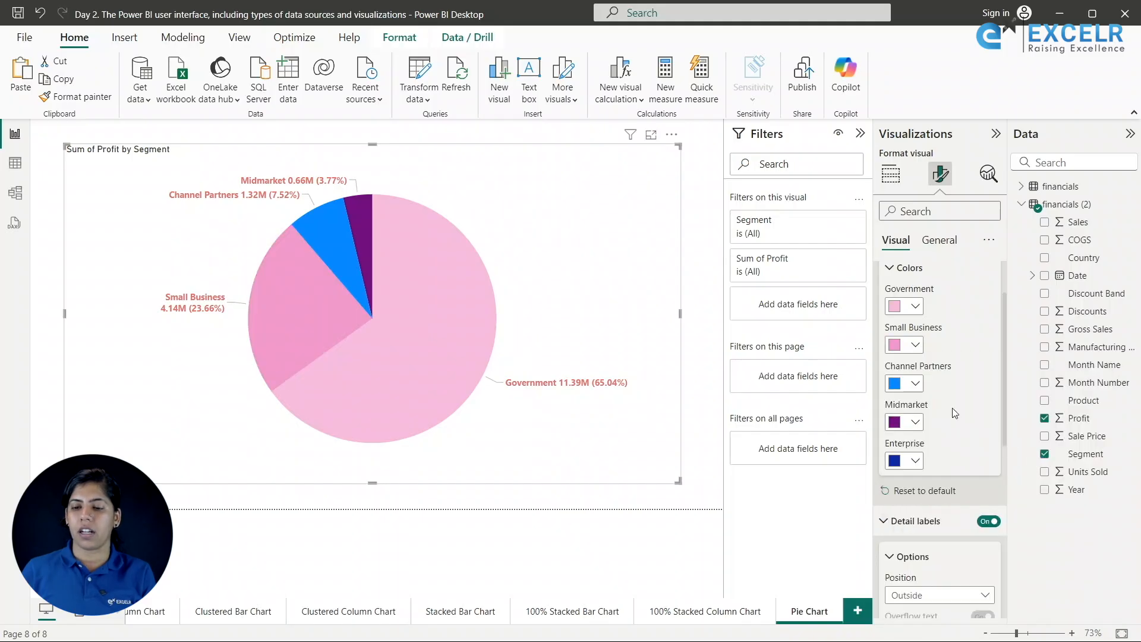
- Give the Channel Partners, Midmarket and Enterprise slices progressively darker shades of the same theme pink
click(915, 383)
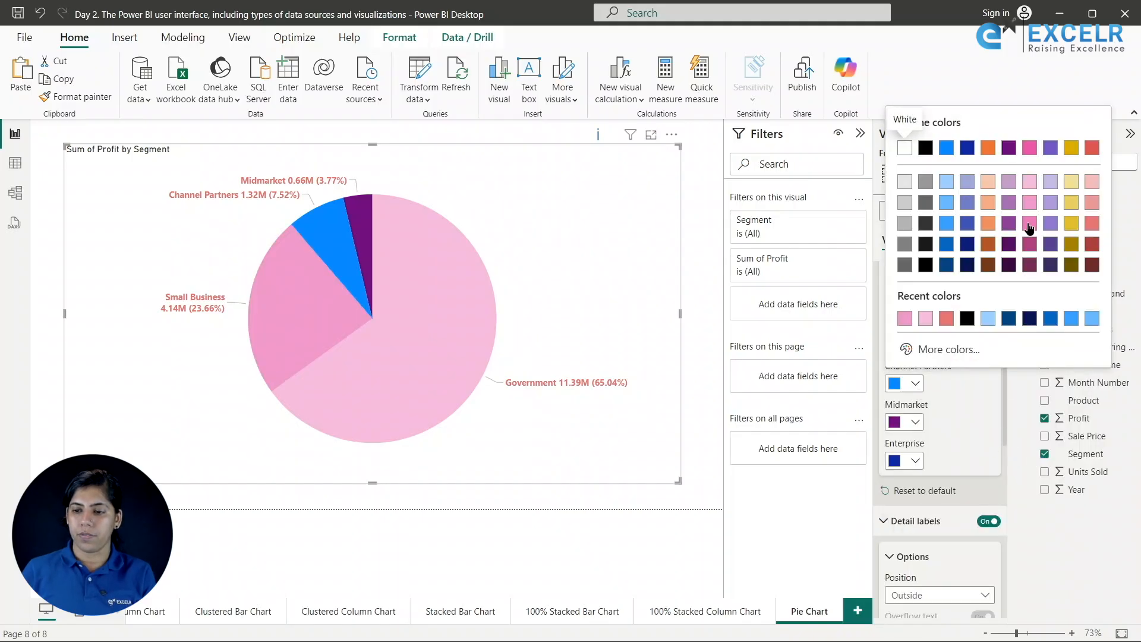
click(1029, 223)
click(916, 422)
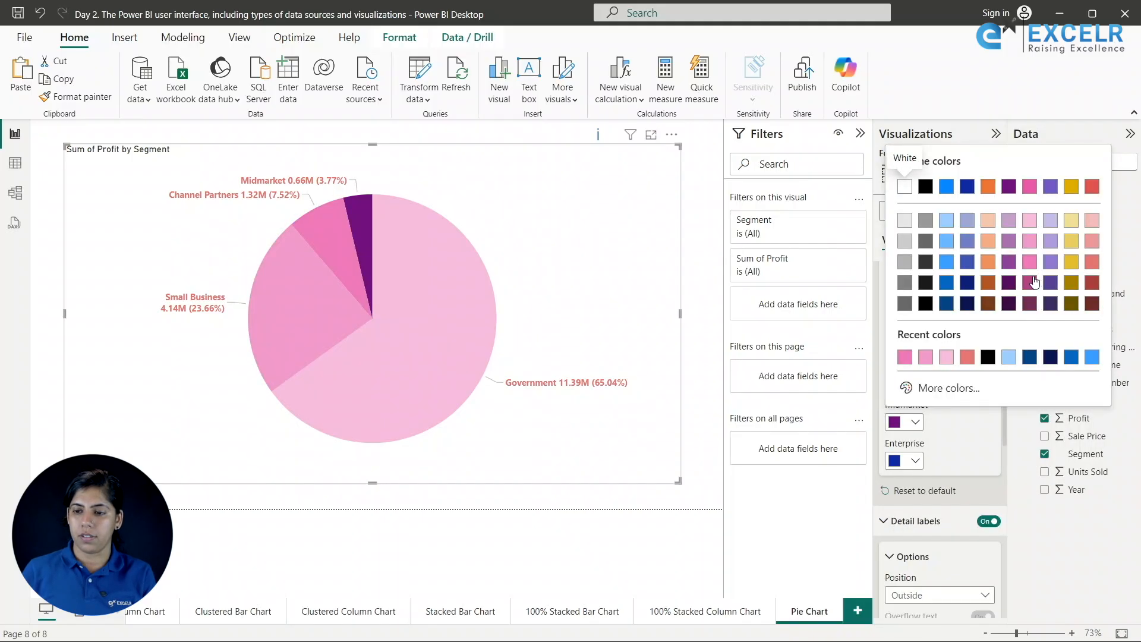
click(1030, 282)
click(915, 460)
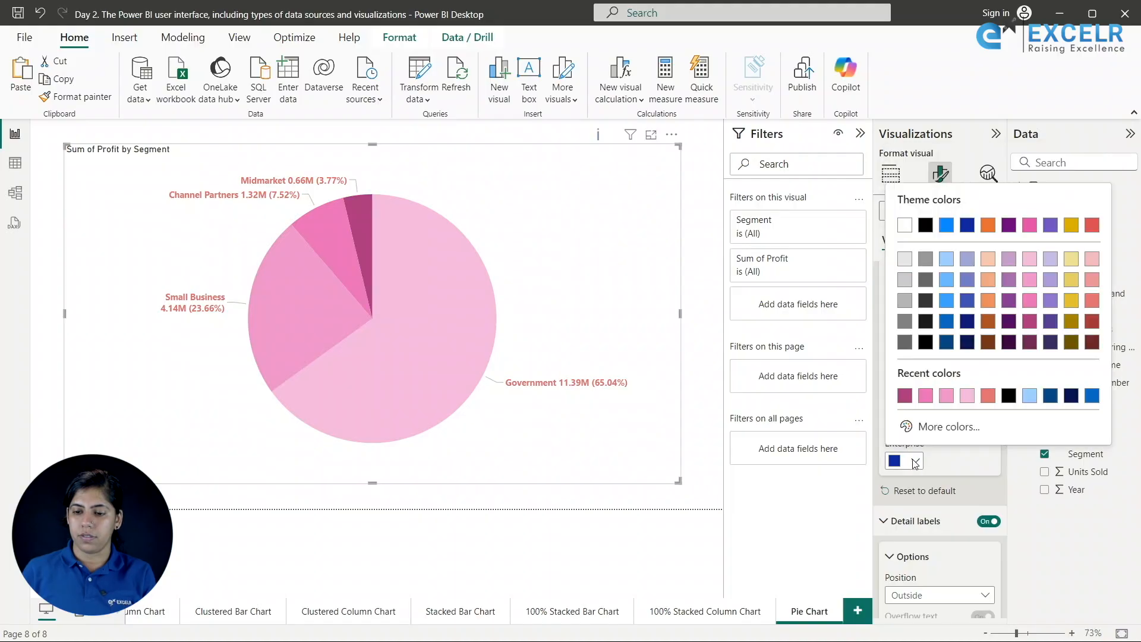
click(1028, 343)
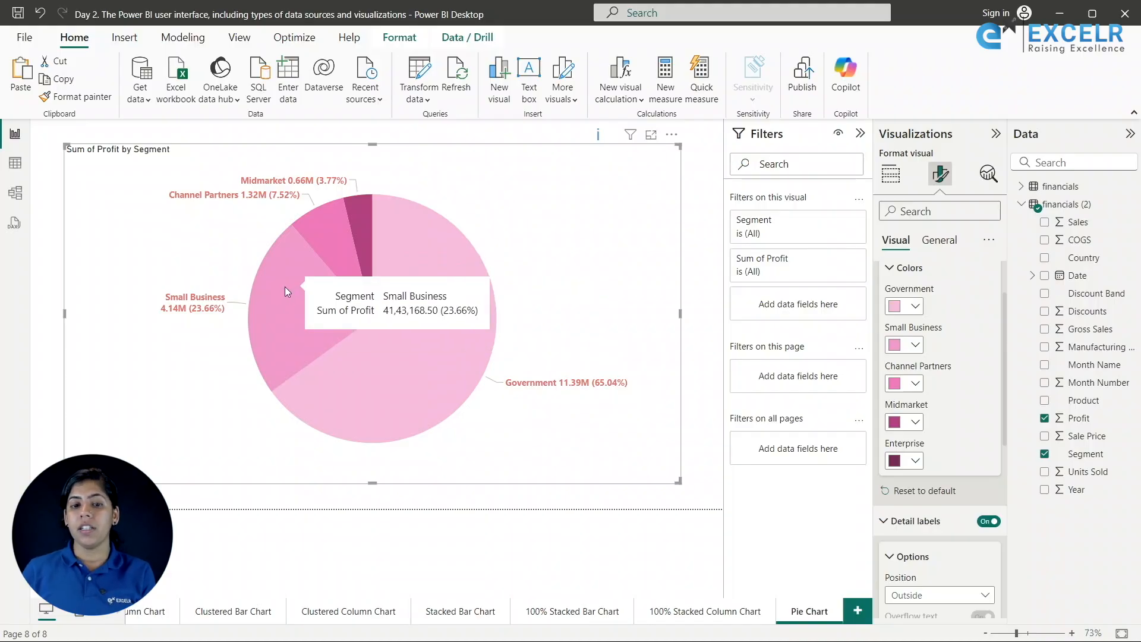
- Recolor the Small Business slice pale yellow, #f0e199 (Theme color 7, 60% lighter)
click(915, 346)
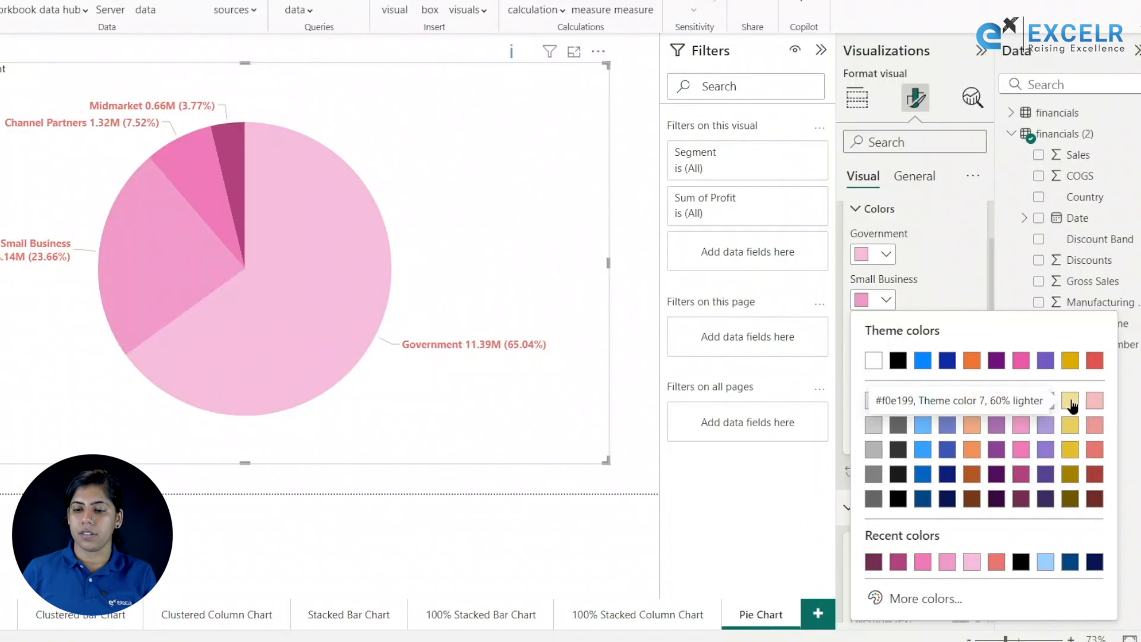
click(1070, 402)
click(885, 347)
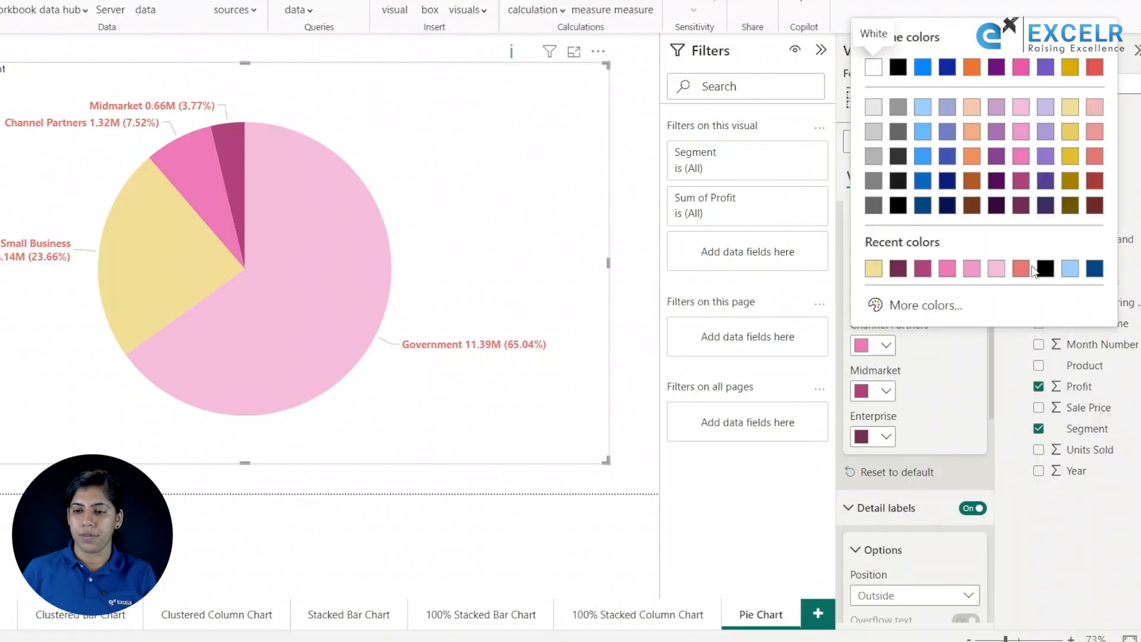
click(1069, 180)
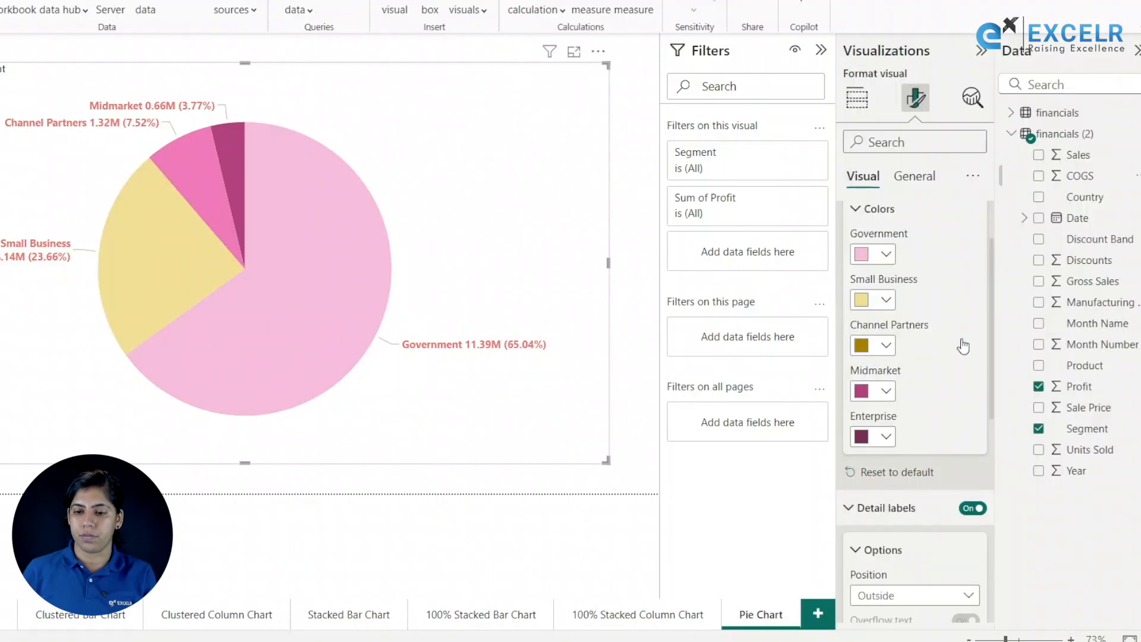
click(885, 346)
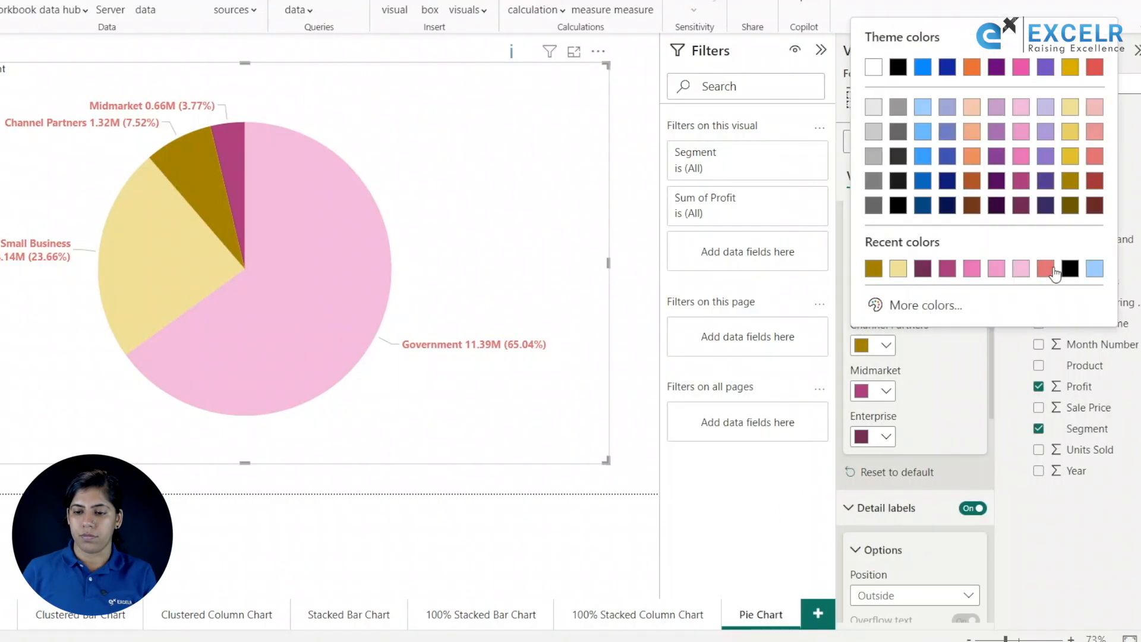
click(1022, 164)
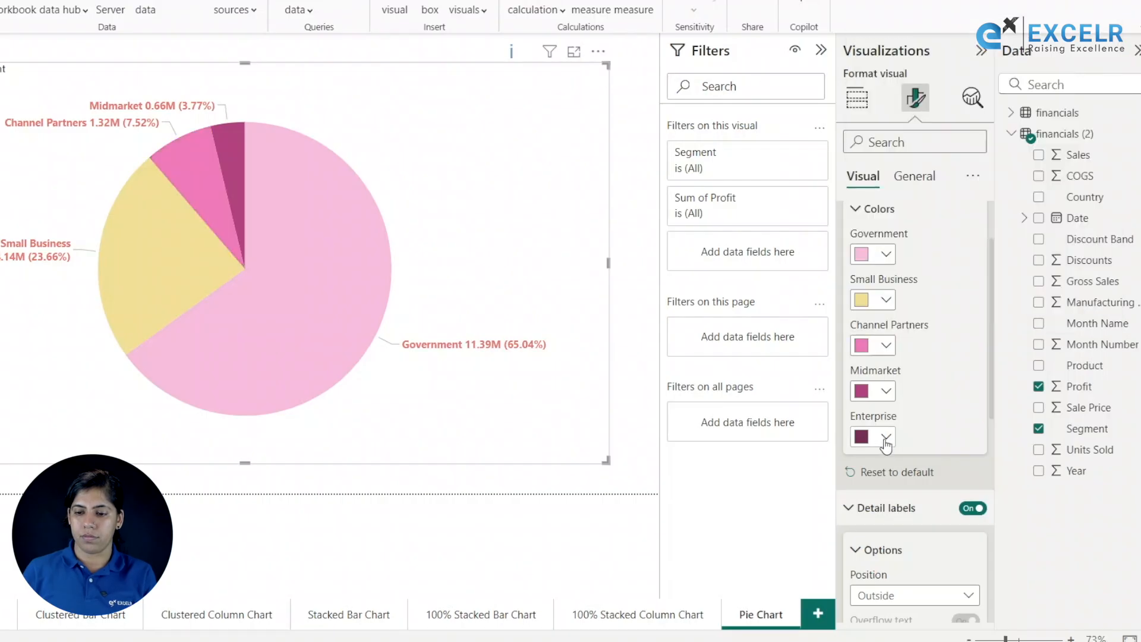
- Recolor the Midmarket slice dark gold so it contrasts with the pink Channel Partners slice
click(886, 390)
click(1069, 226)
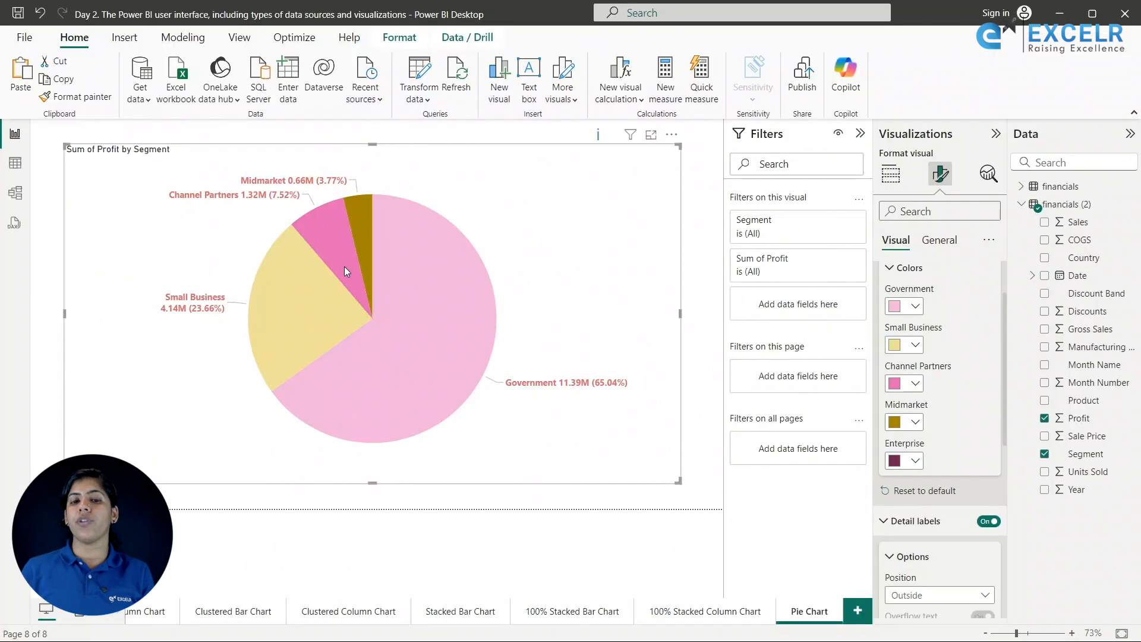
mouse_move(344, 261)
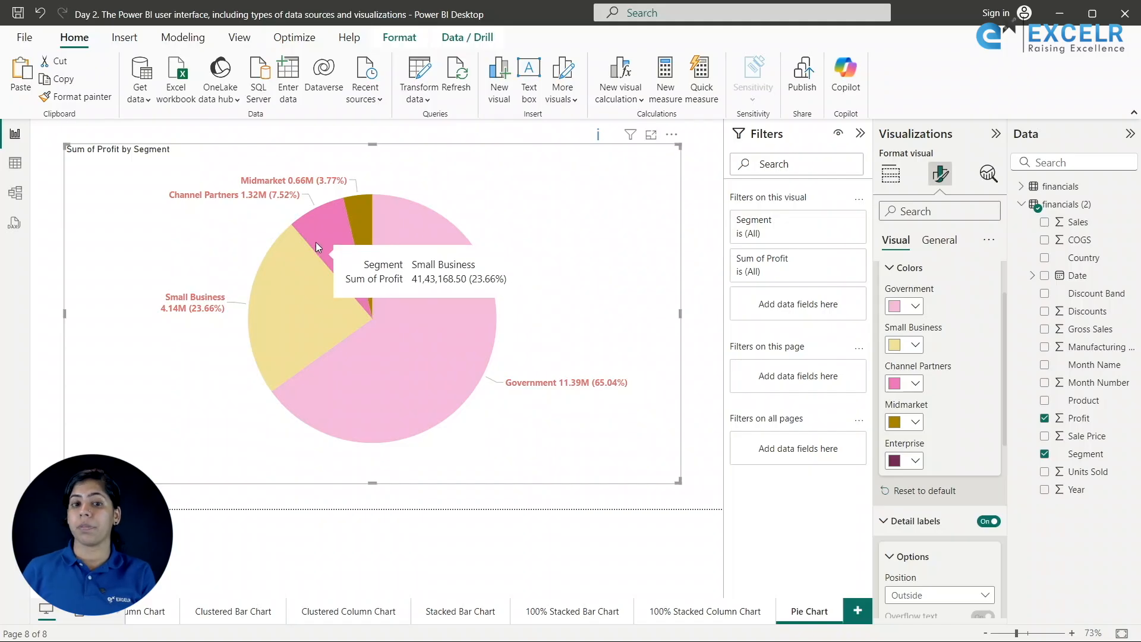
mouse_move(376, 219)
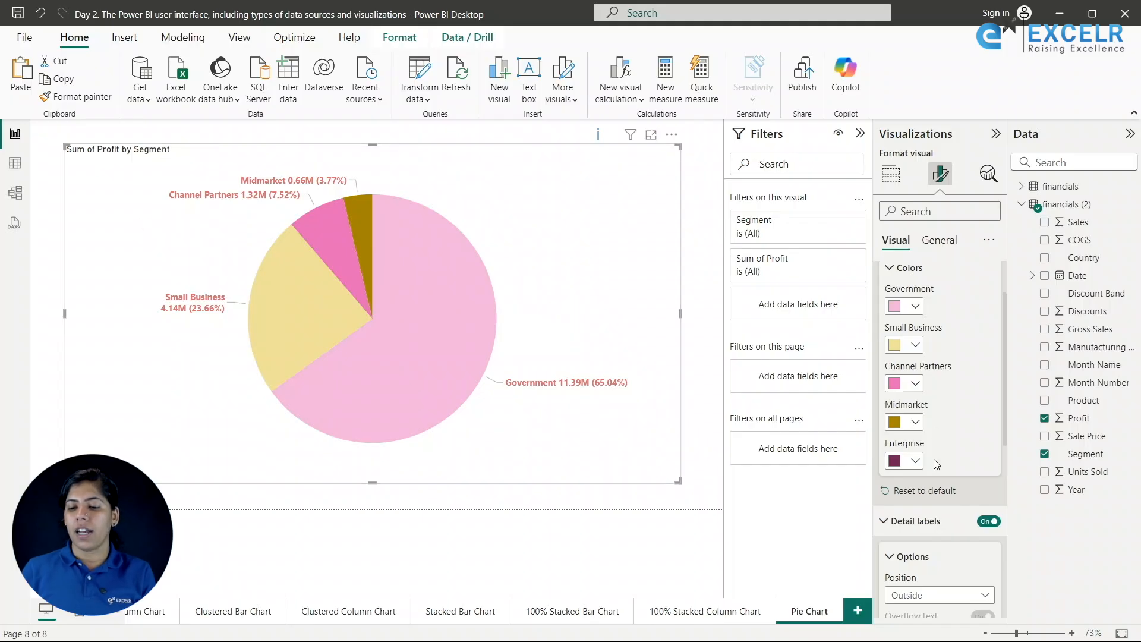
- Format the chart title with dark red text on a pale orange background
scroll(933, 458, down, 5)
scroll(907, 472, down, 3)
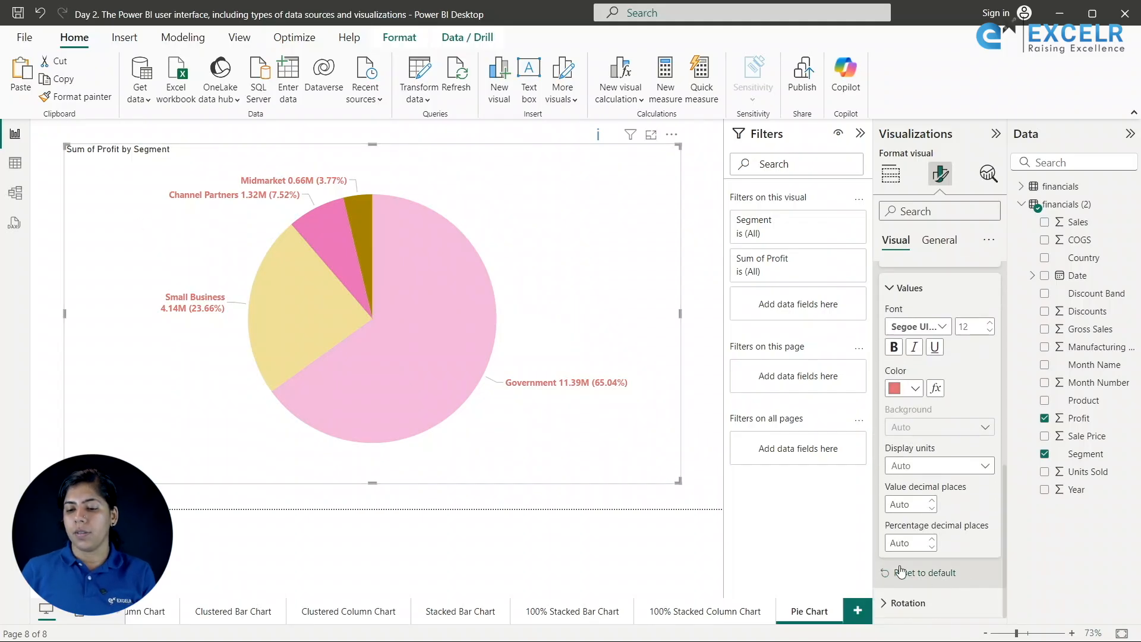
click(954, 240)
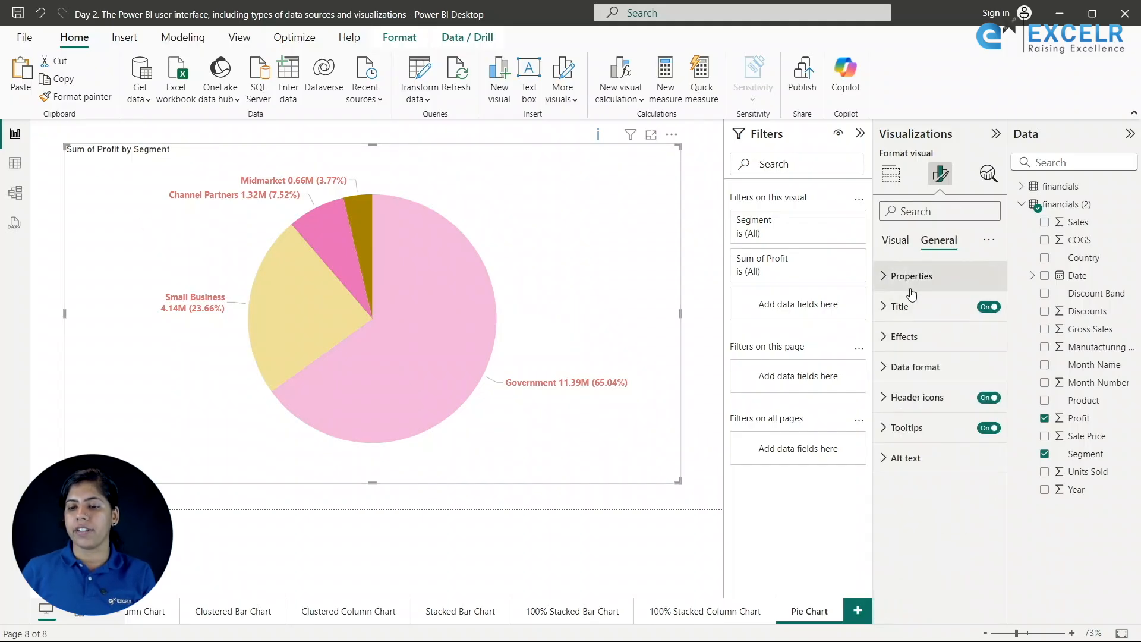
click(902, 309)
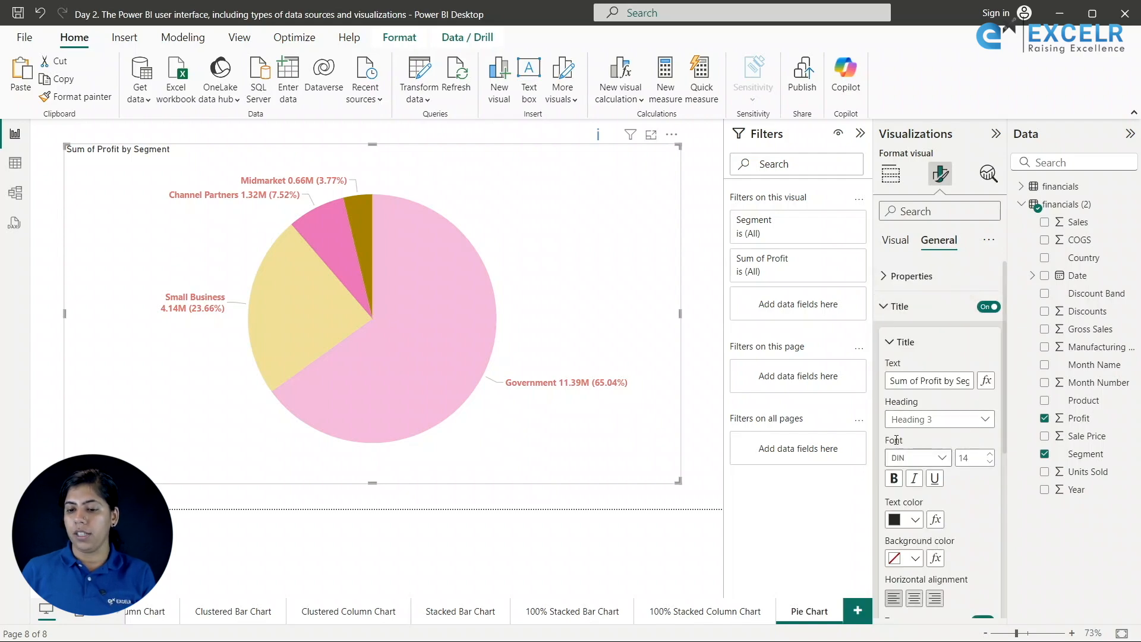
click(915, 519)
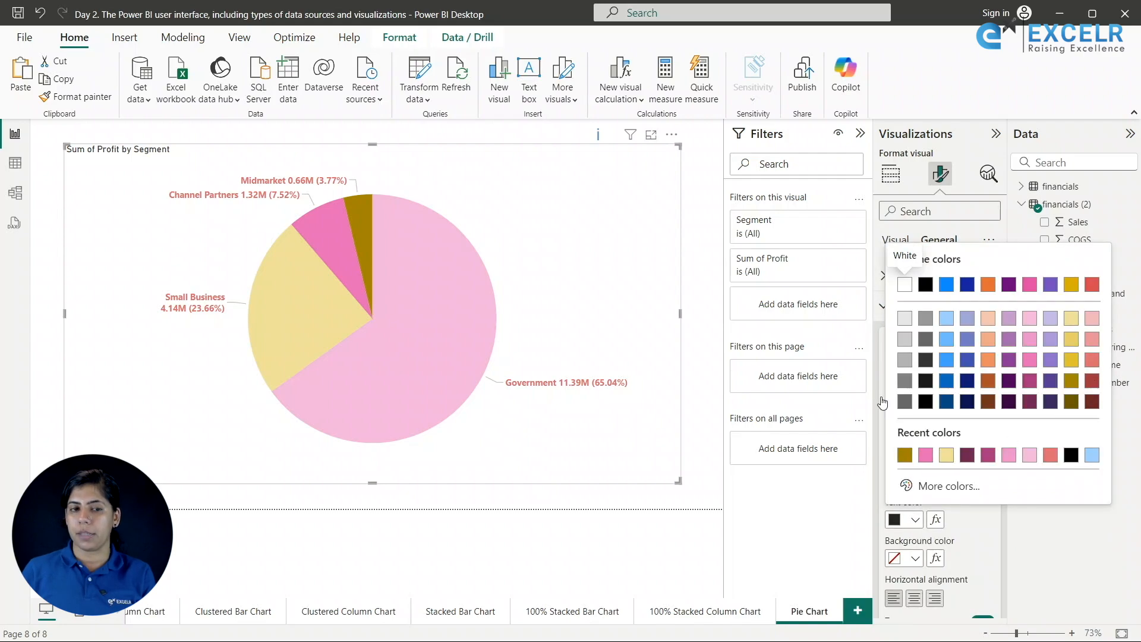
click(1091, 381)
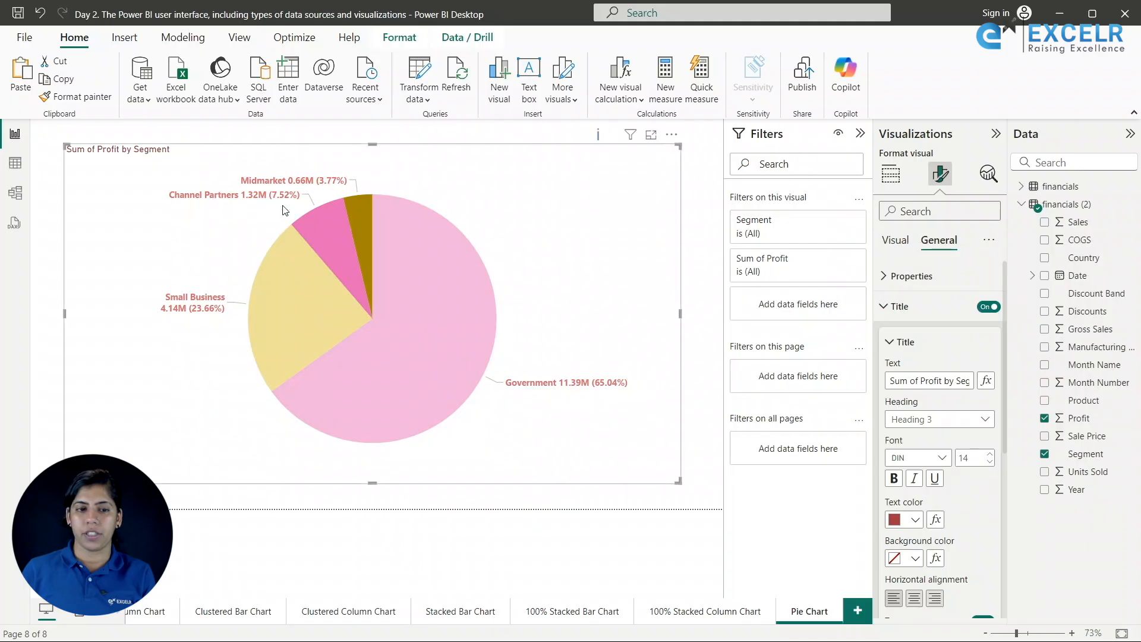
click(915, 558)
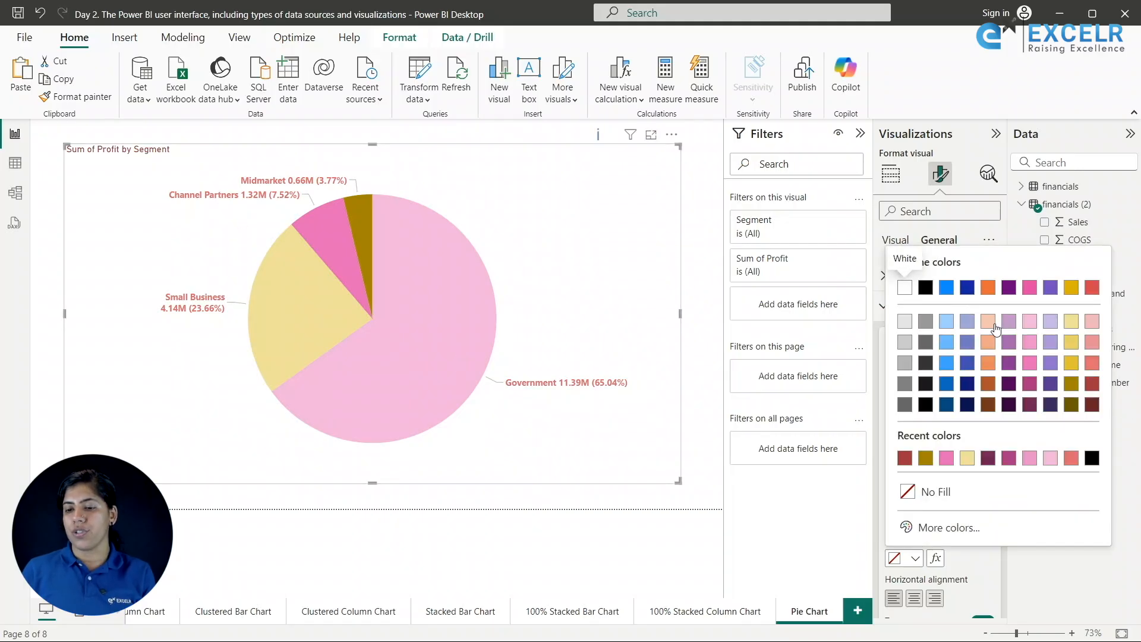
click(988, 322)
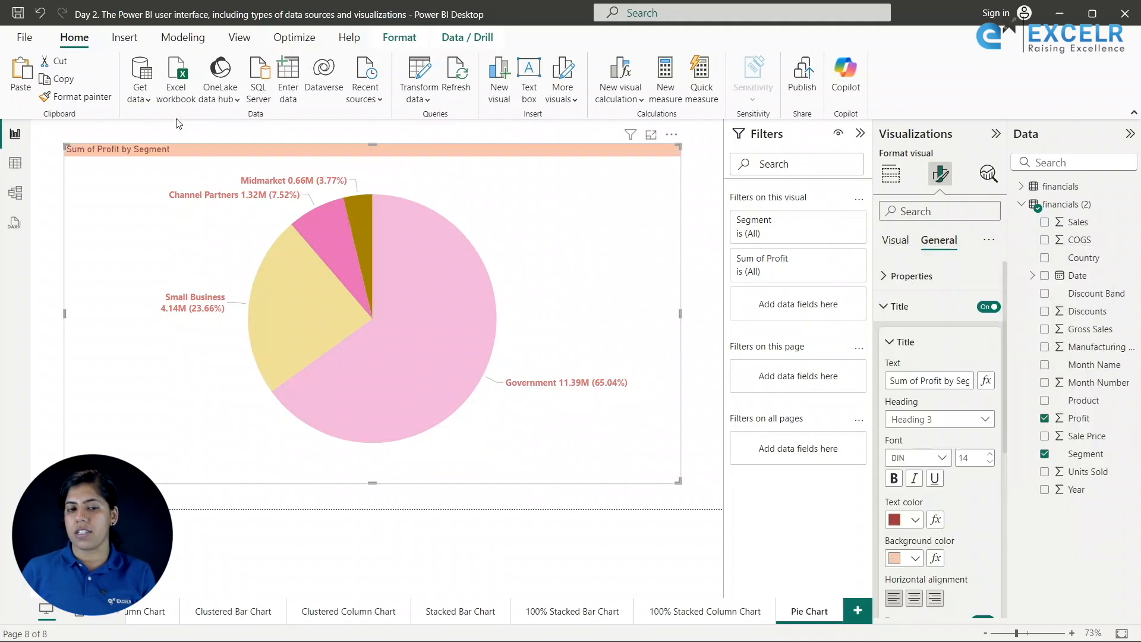
- Set the chart title's font size to 20 and center it horizontally
click(990, 454)
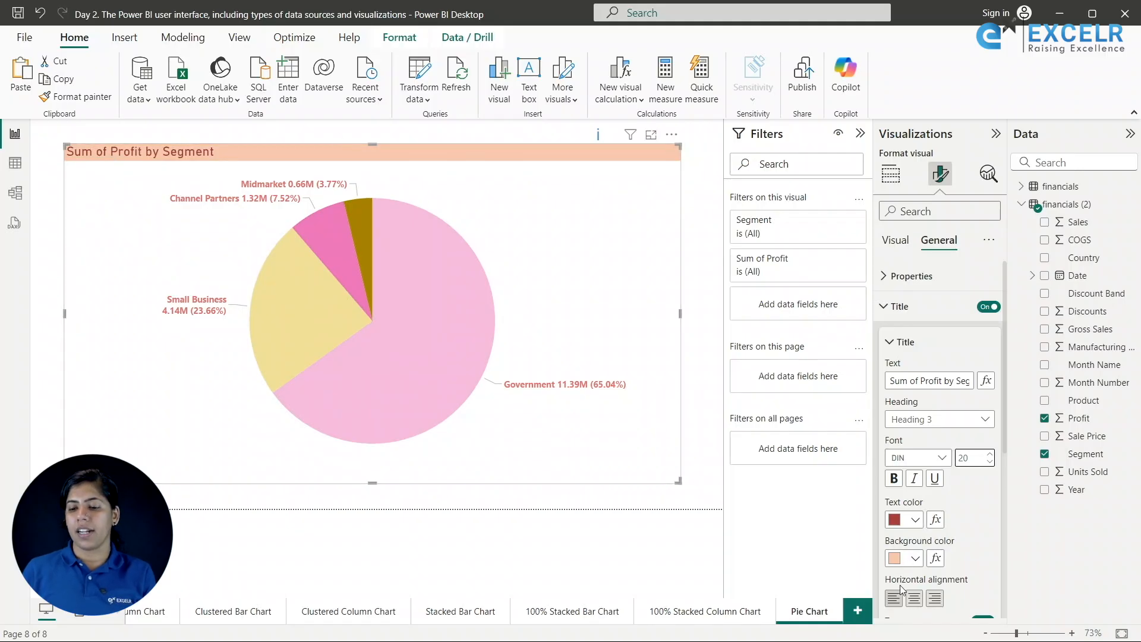
click(913, 599)
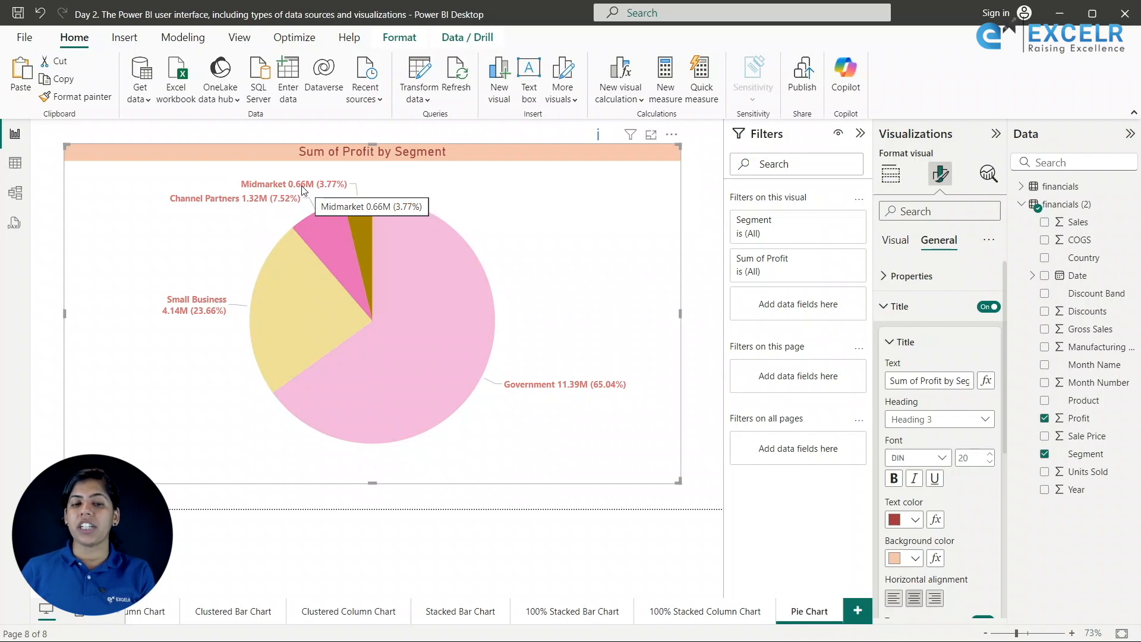
scroll(921, 428, down, 5)
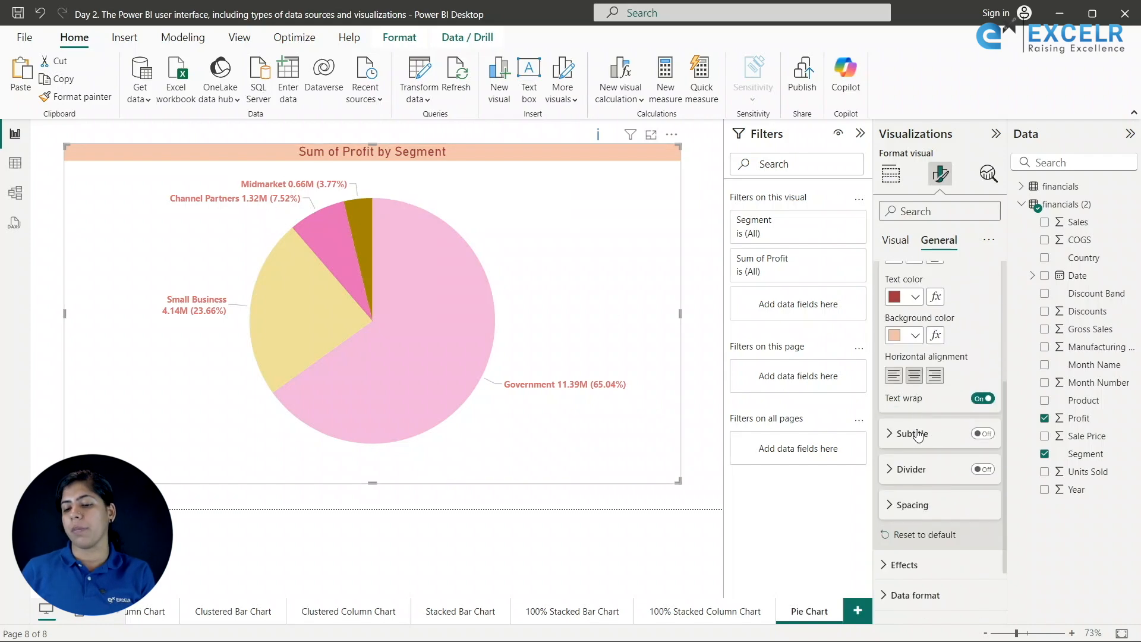
scroll(923, 357, up, 5)
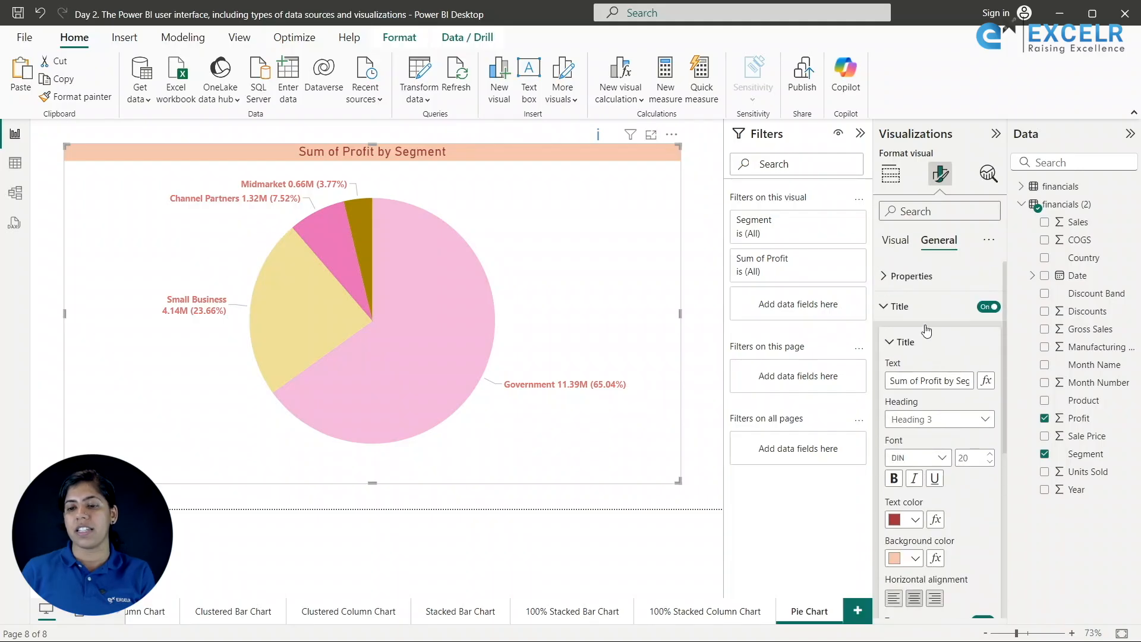
- Set both the value and percentage decimal places of the detail labels to 0
click(896, 240)
scroll(897, 356, down, 5)
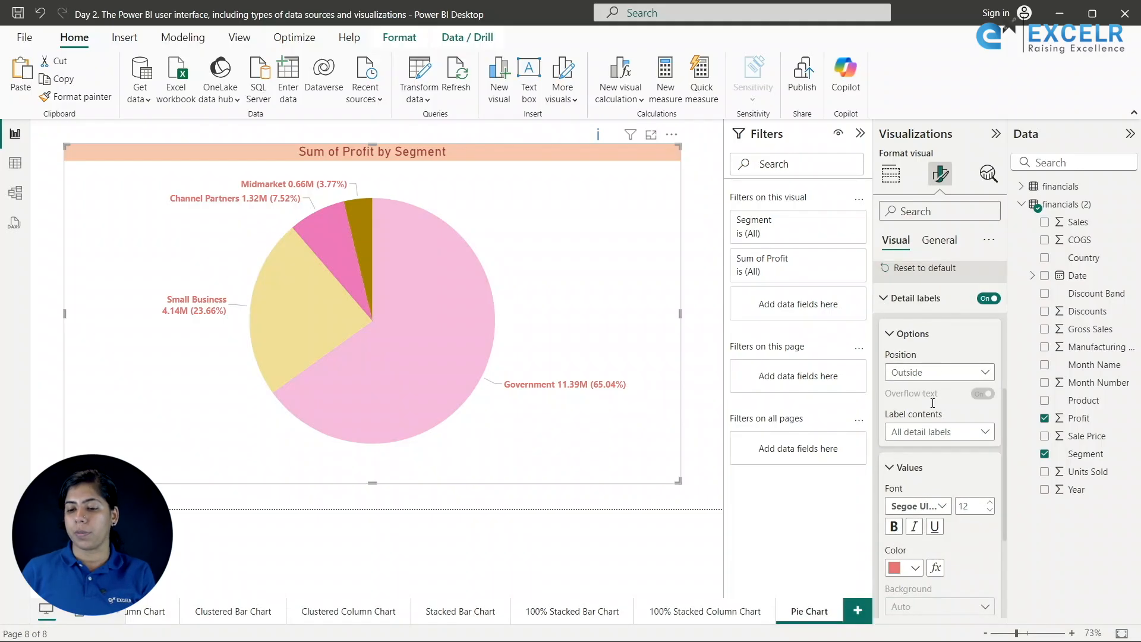
scroll(927, 416, down, 3)
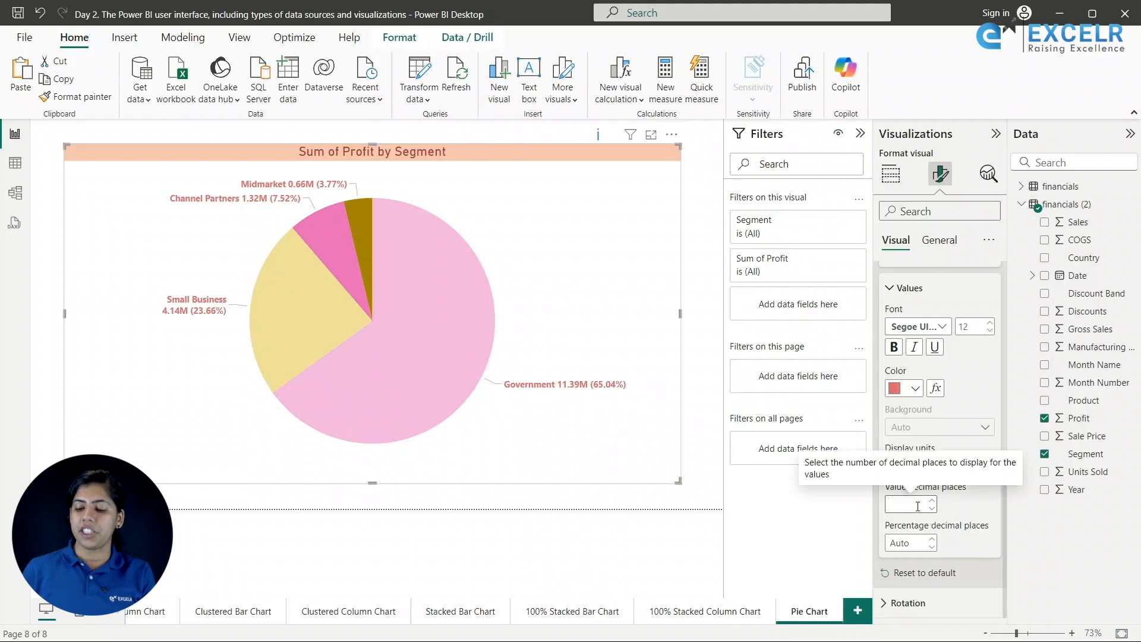
click(915, 541)
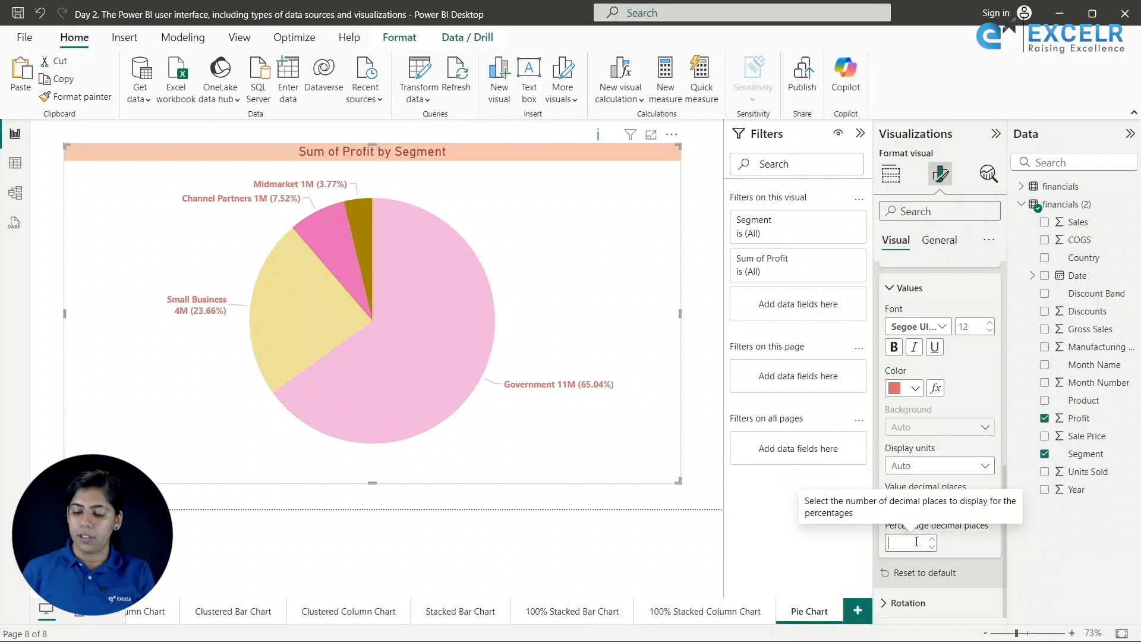
text(0)
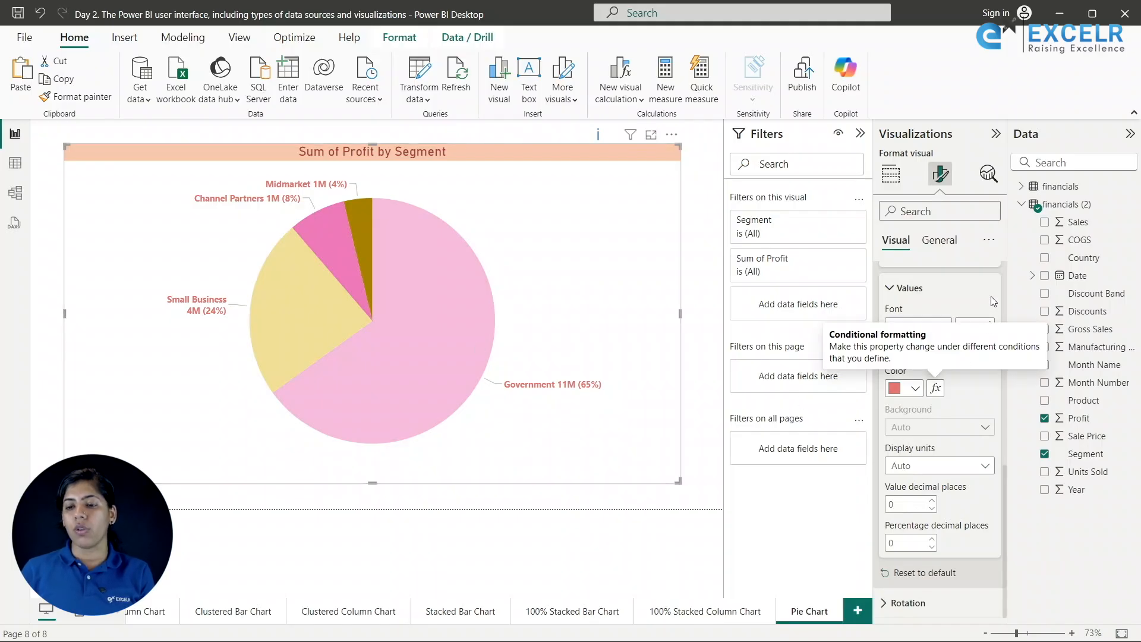
- Enable the visual border and the shadow effect for the pie chart
click(944, 243)
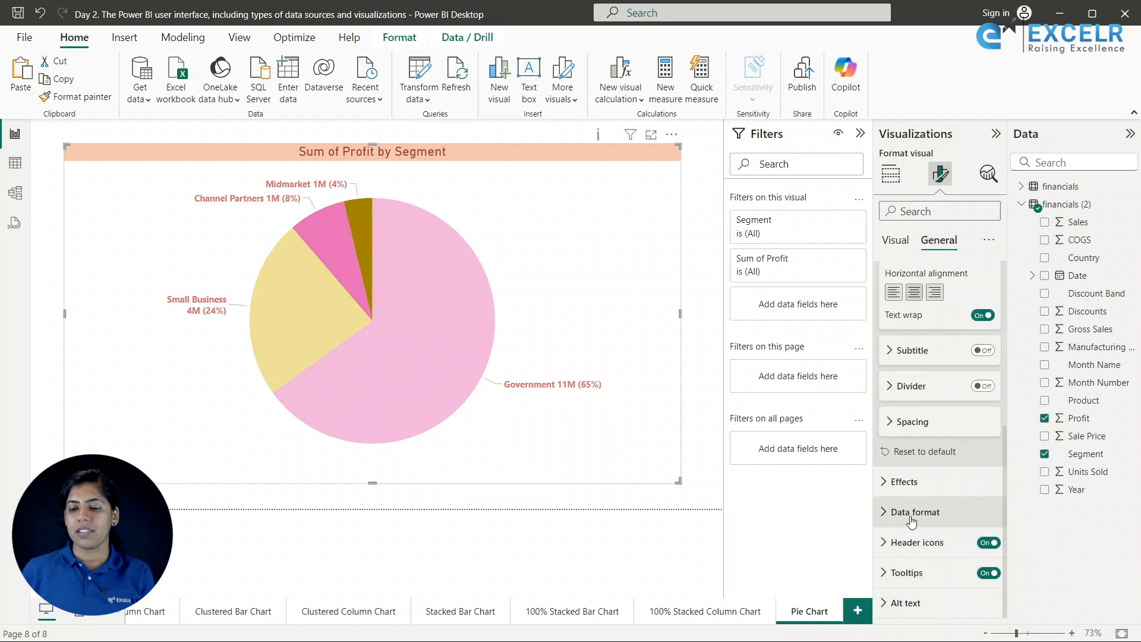
click(884, 489)
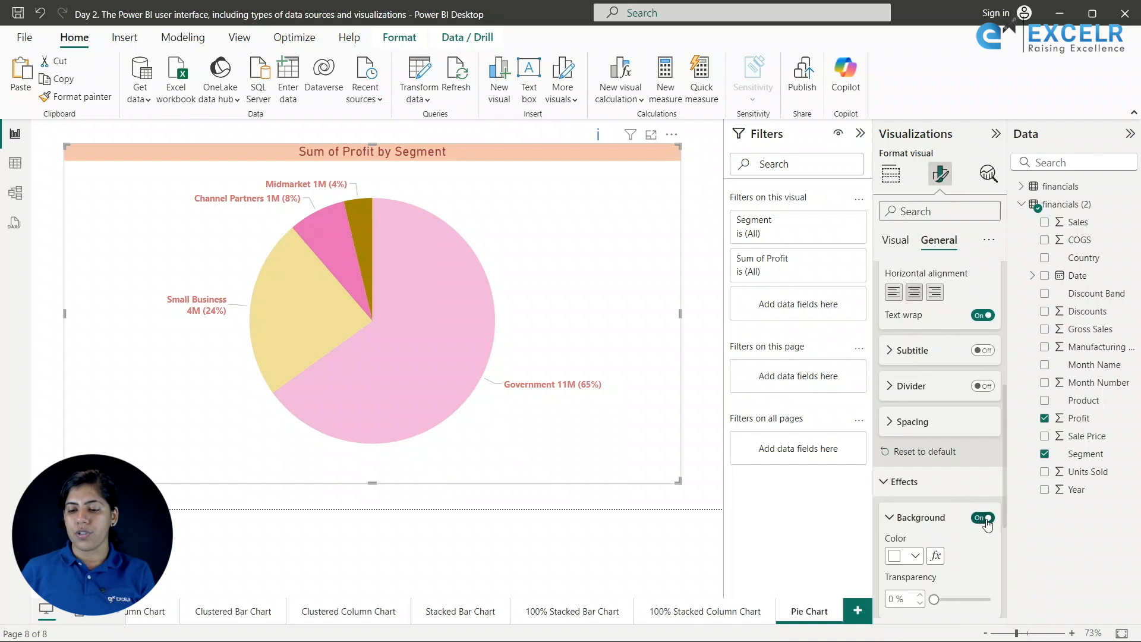
scroll(963, 470, down, 3)
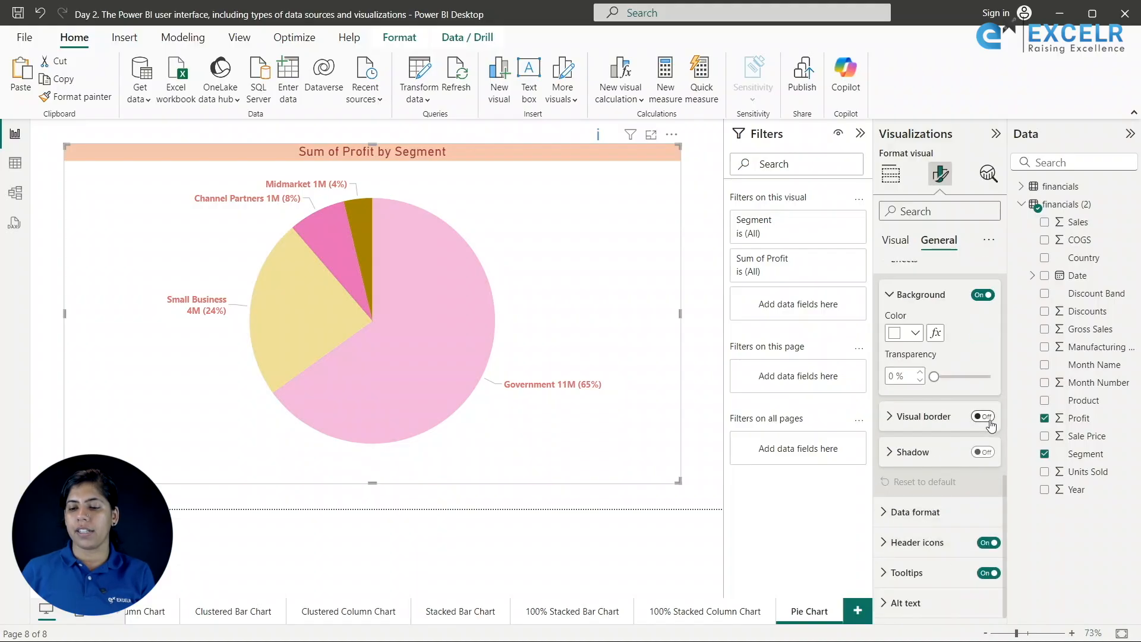
click(988, 417)
click(987, 452)
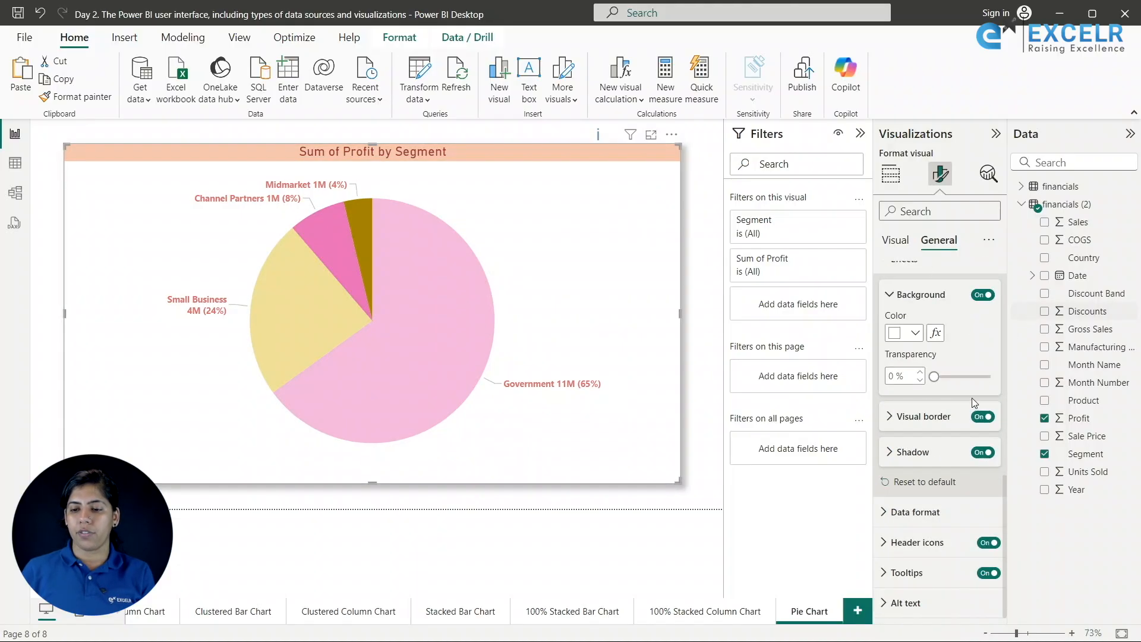
- Make the visual border dark plum with 15 px rounded corners and a width of 5 px
click(953, 419)
click(915, 457)
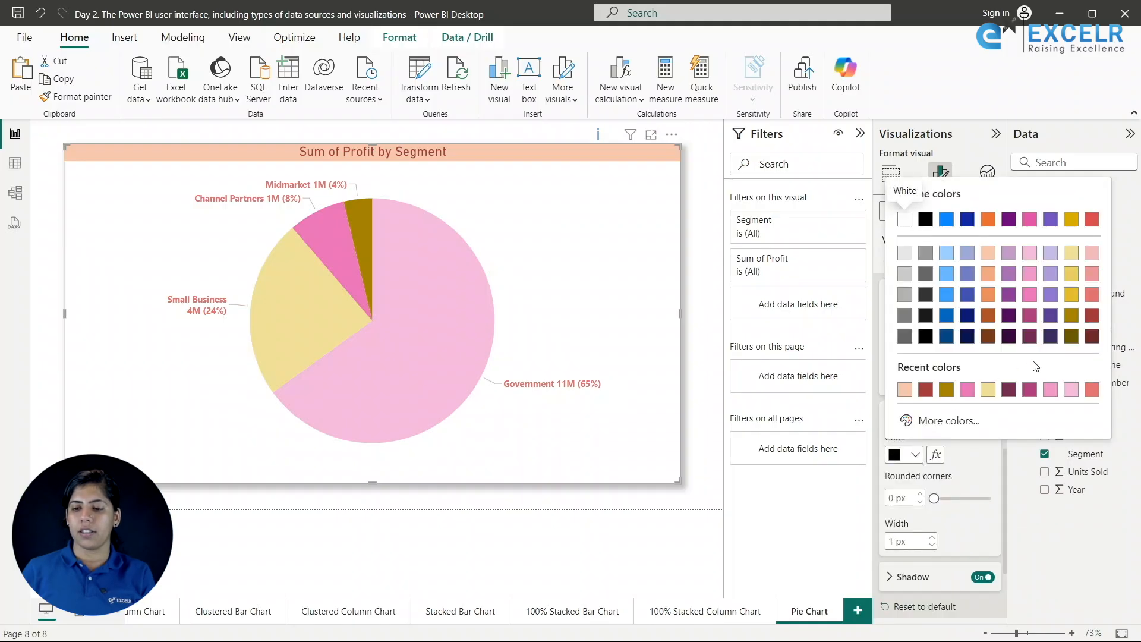
click(1010, 395)
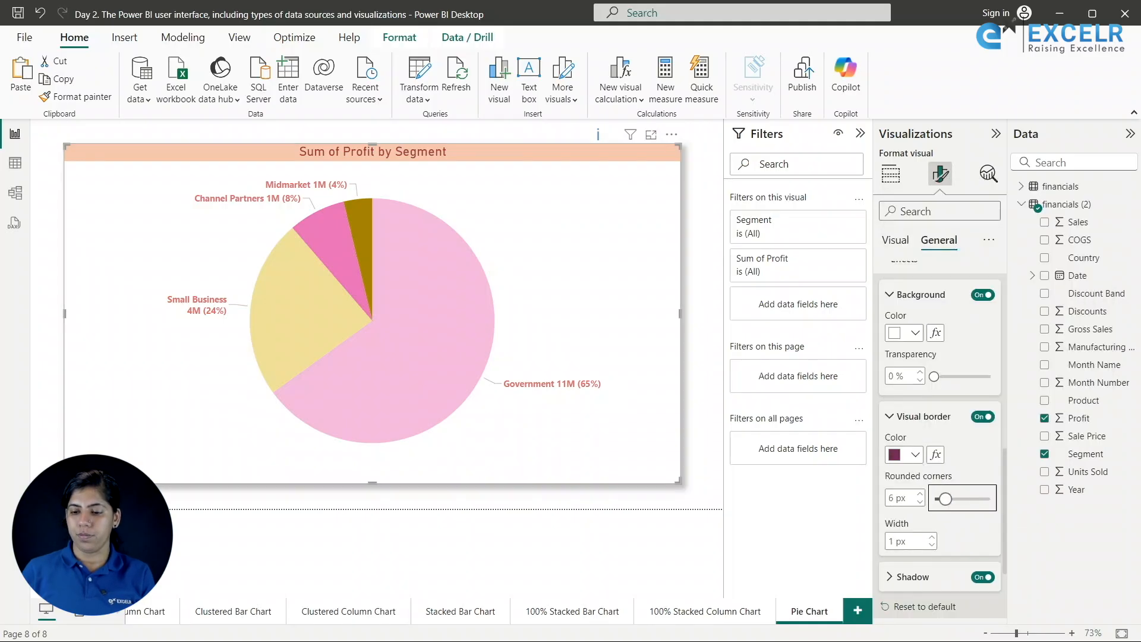
drag(934, 498, 973, 500)
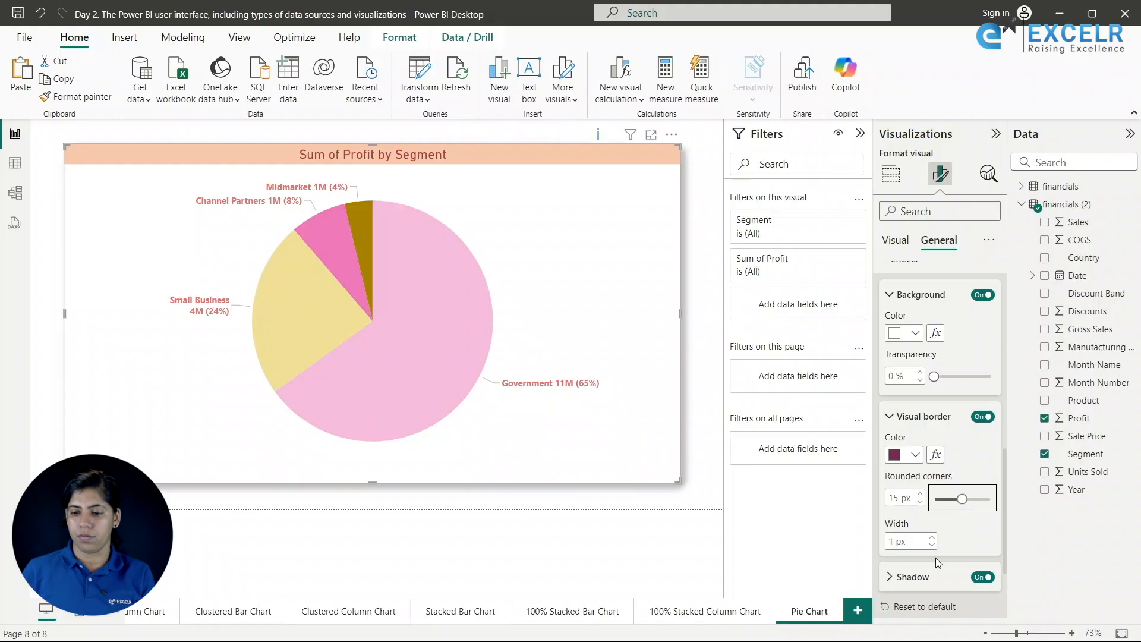
click(932, 538)
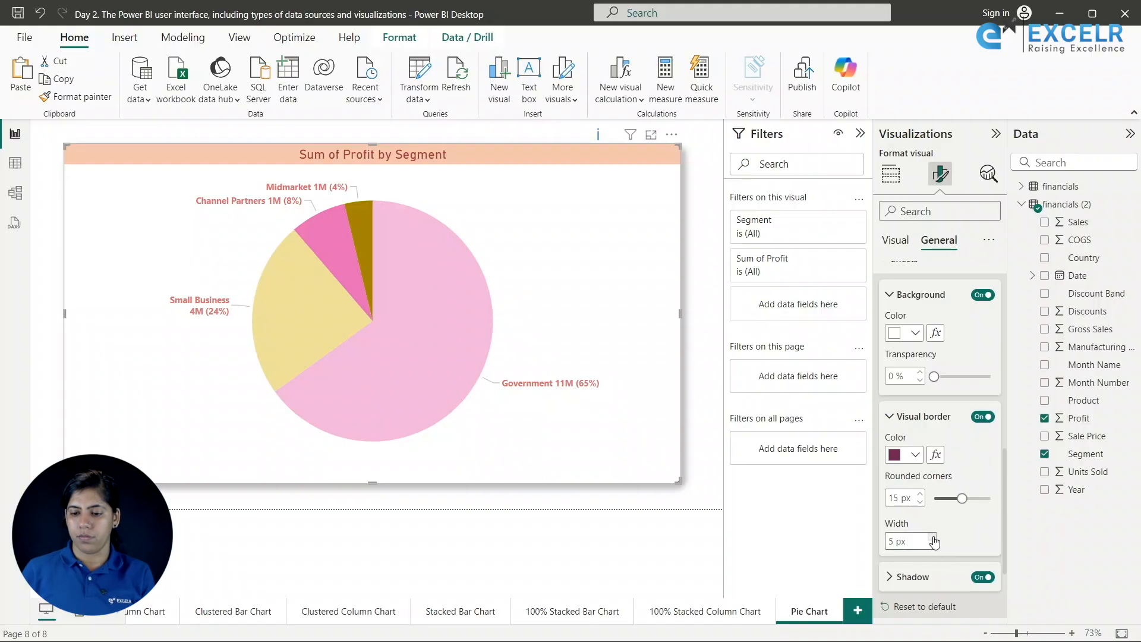
click(716, 410)
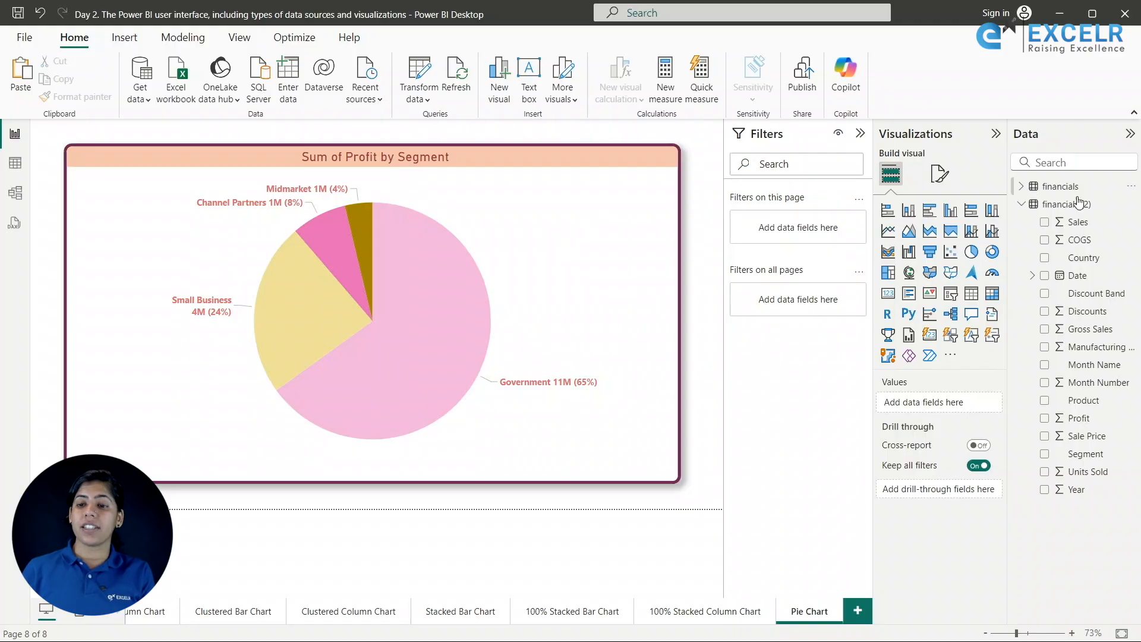
- Select the pie chart, add a new report page, and return to the Pie Chart page
mouse_move(348, 264)
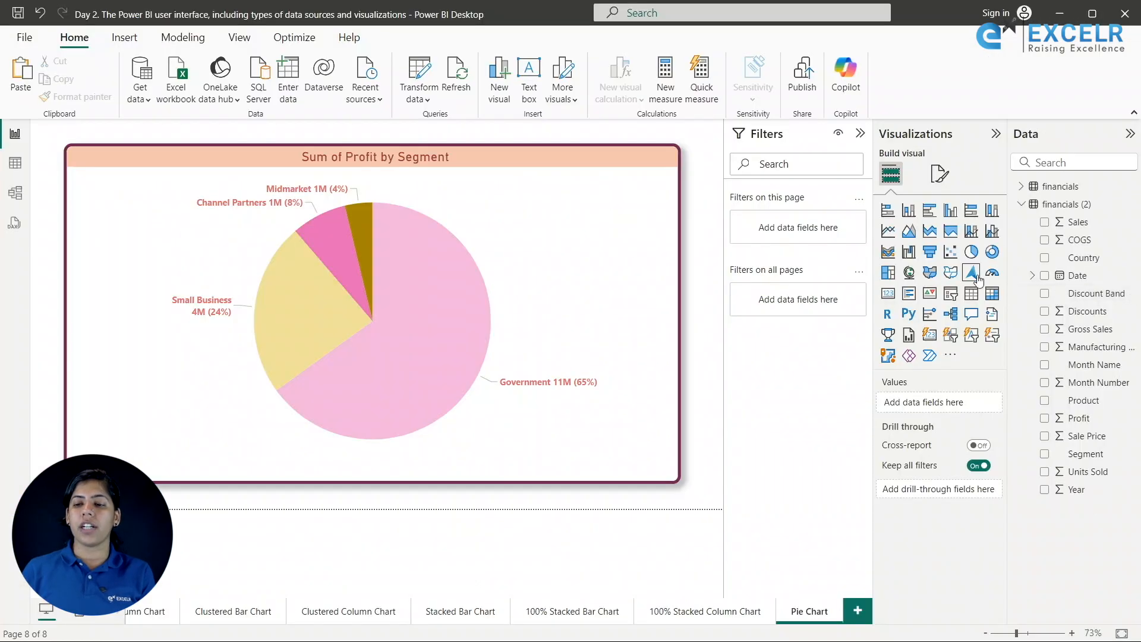
click(537, 299)
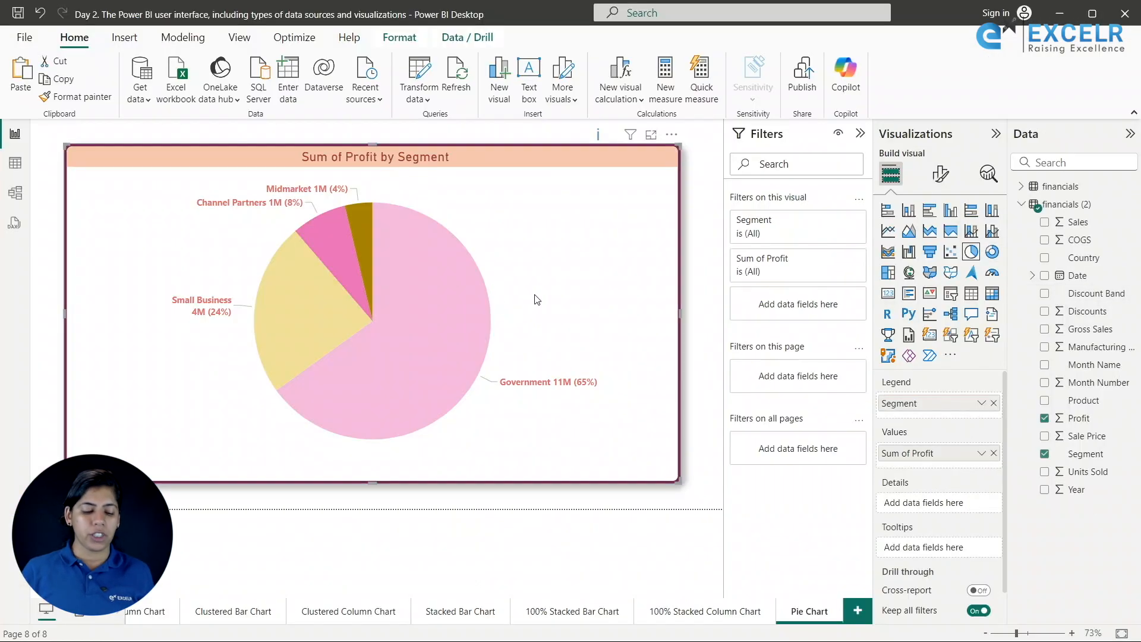
click(858, 611)
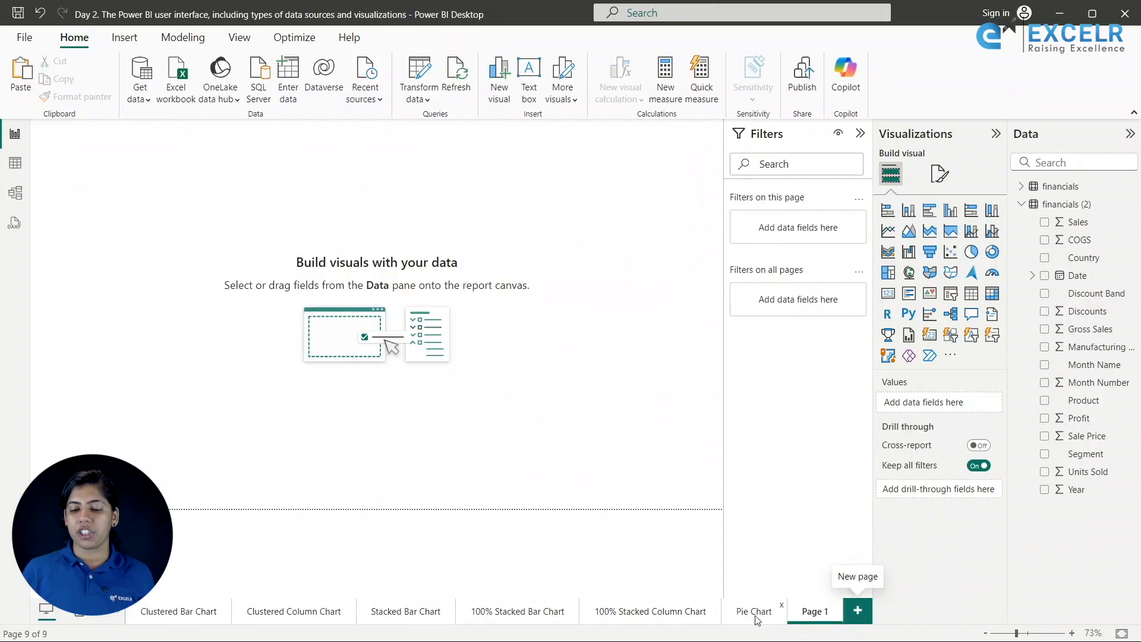
click(755, 611)
- Narrow the pie chart from its right edge so it covers only the left part of the canvas
click(678, 290)
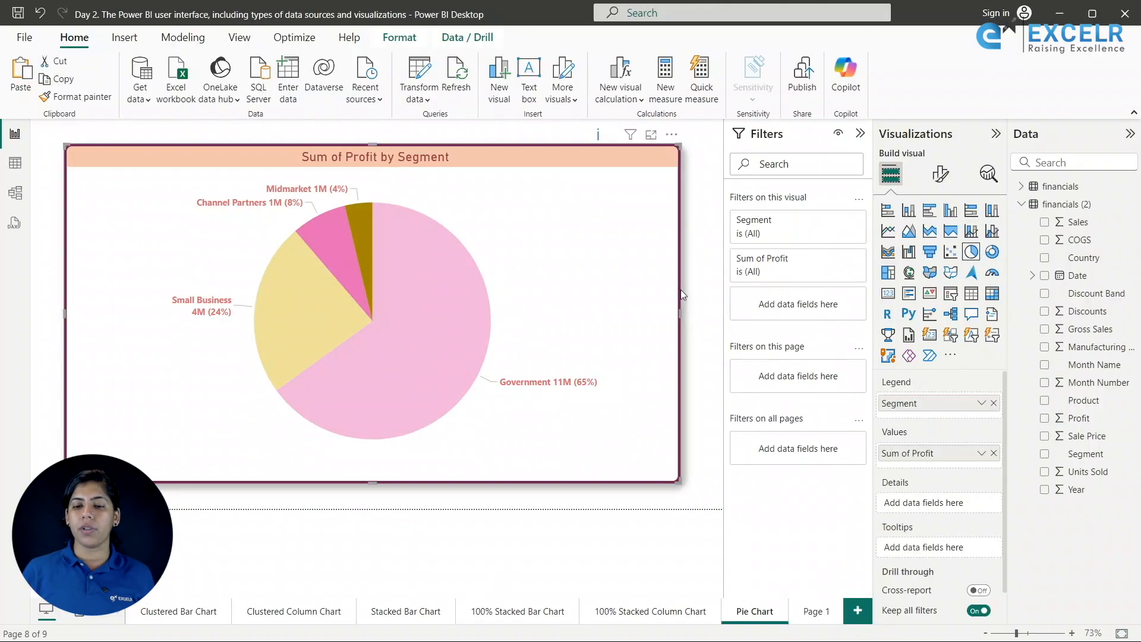
drag(678, 312, 334, 323)
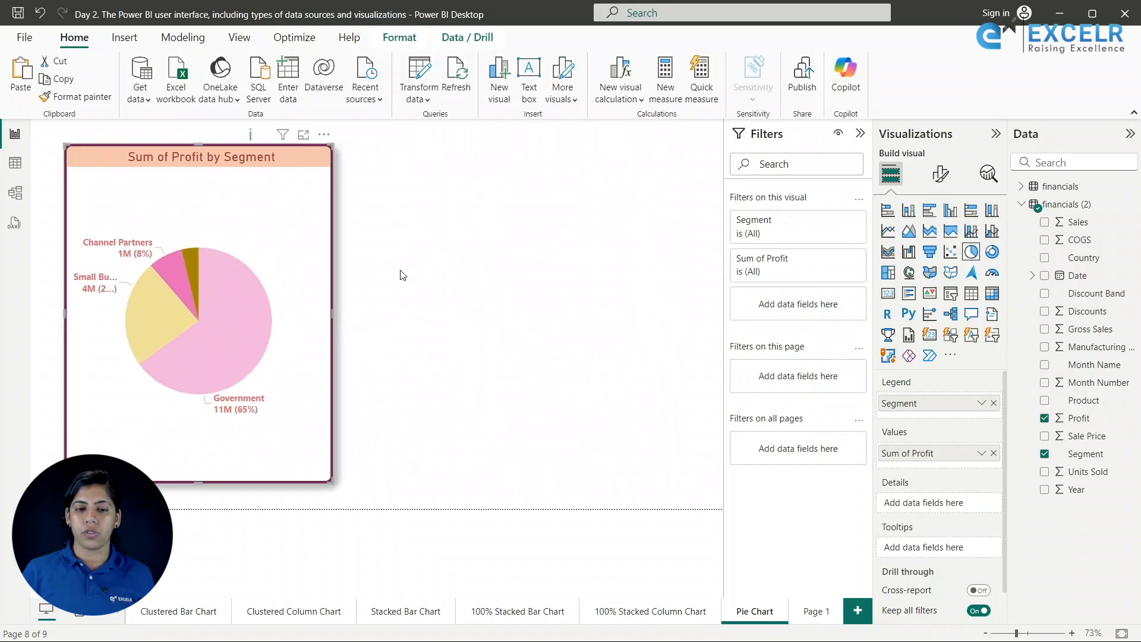
click(432, 247)
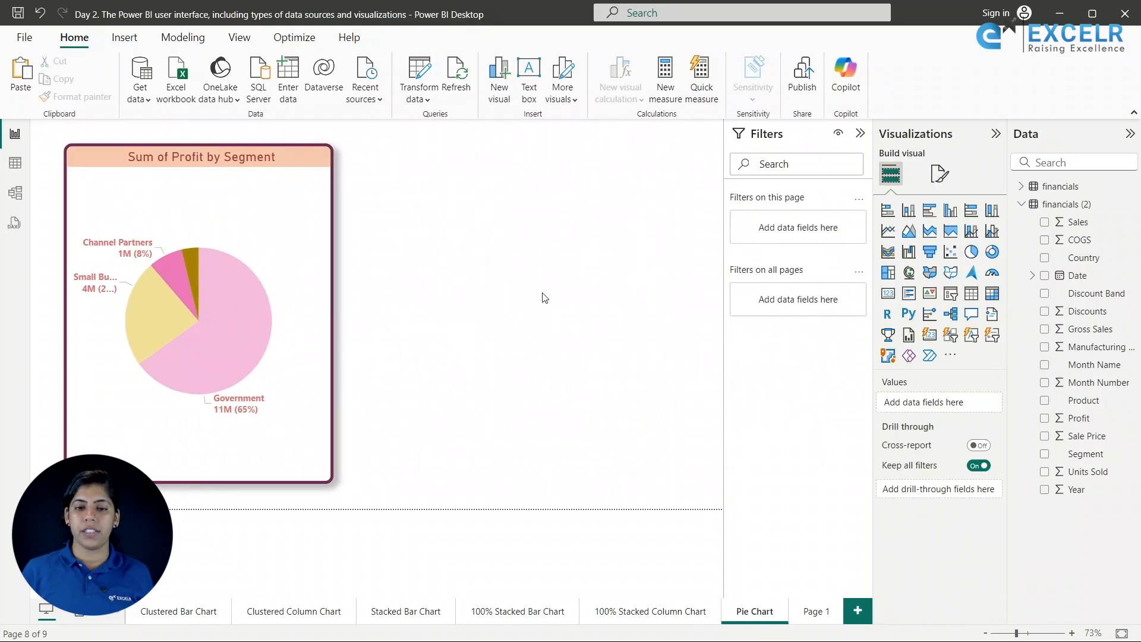
- Paste a copy of the full-width pie chart and resize it to sit beside the original with their top edges aligned
key(ctrl+z)
key(ctrl+z)
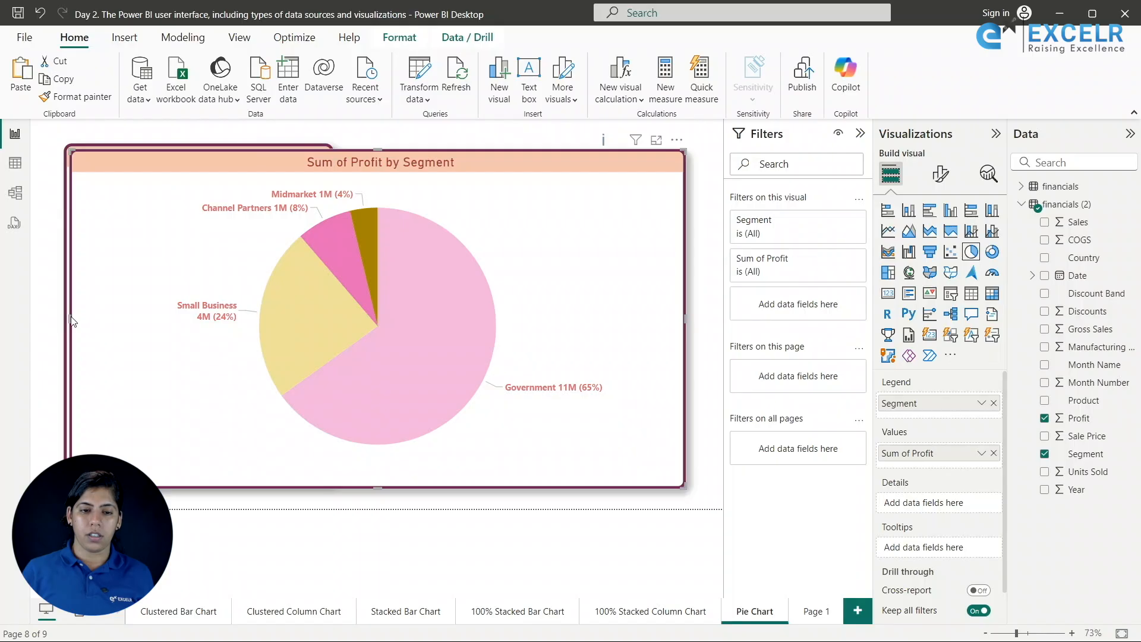
drag(70, 321, 371, 318)
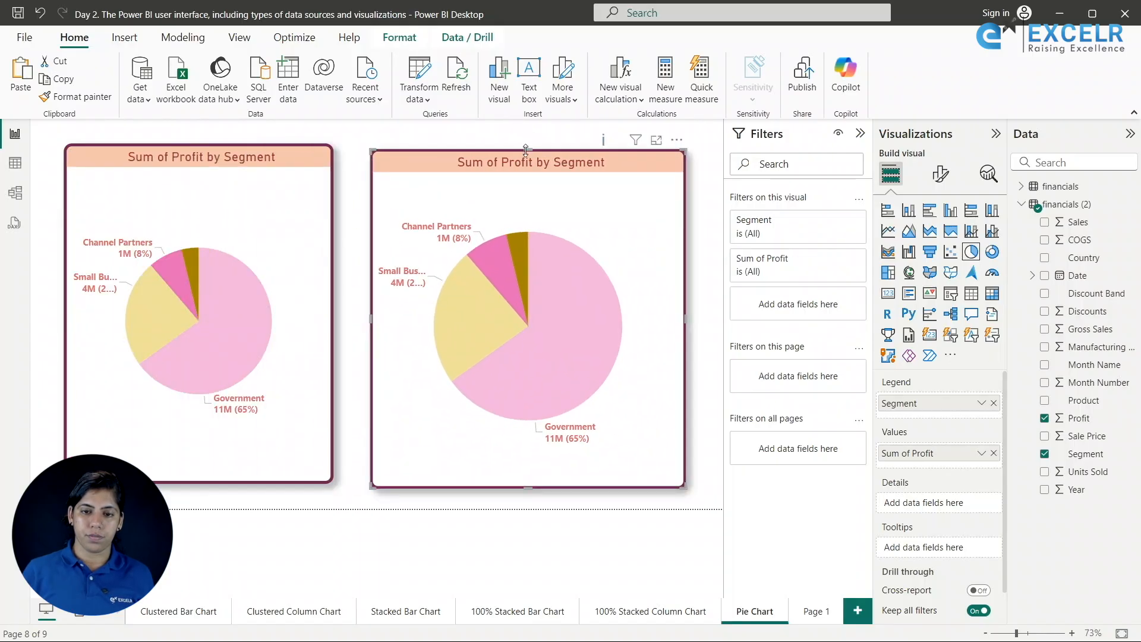
drag(525, 149, 528, 144)
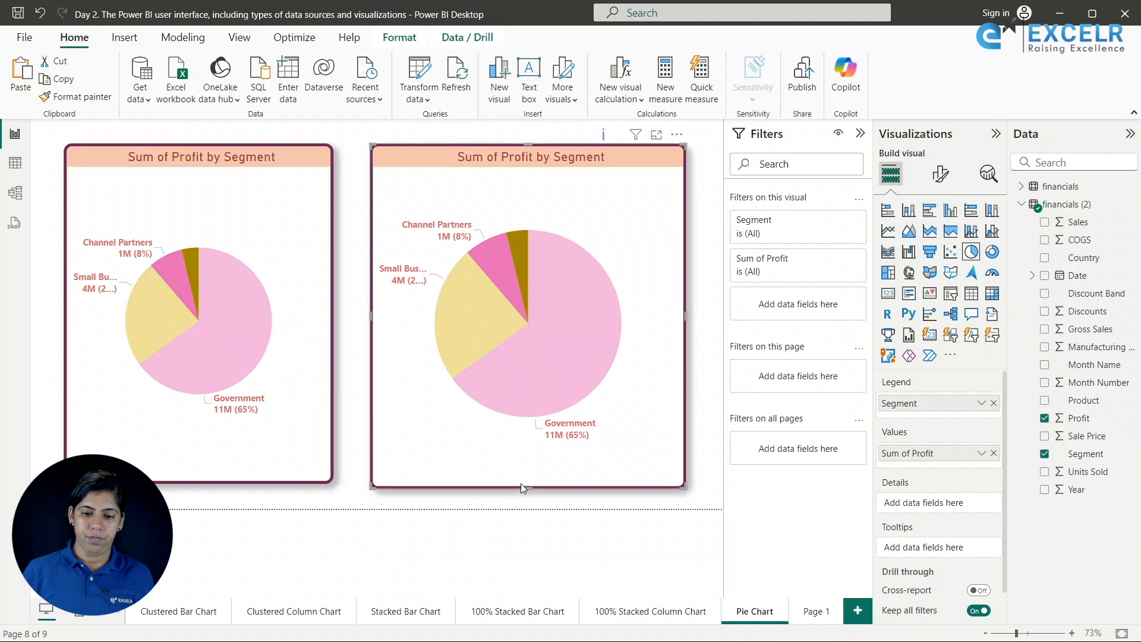
mouse_move(370, 315)
mouse_down()
mouse_move(418, 321)
mouse_move(385, 324)
mouse_up()
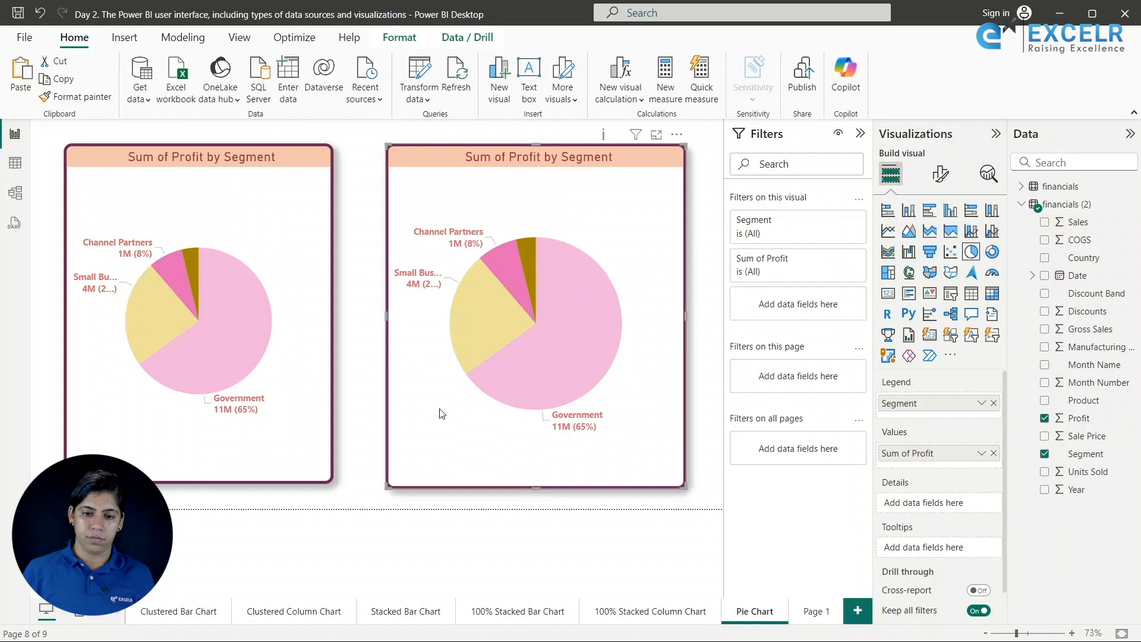
- Cross-highlight the report page by the Government slice of the copied pie chart
click(527, 265)
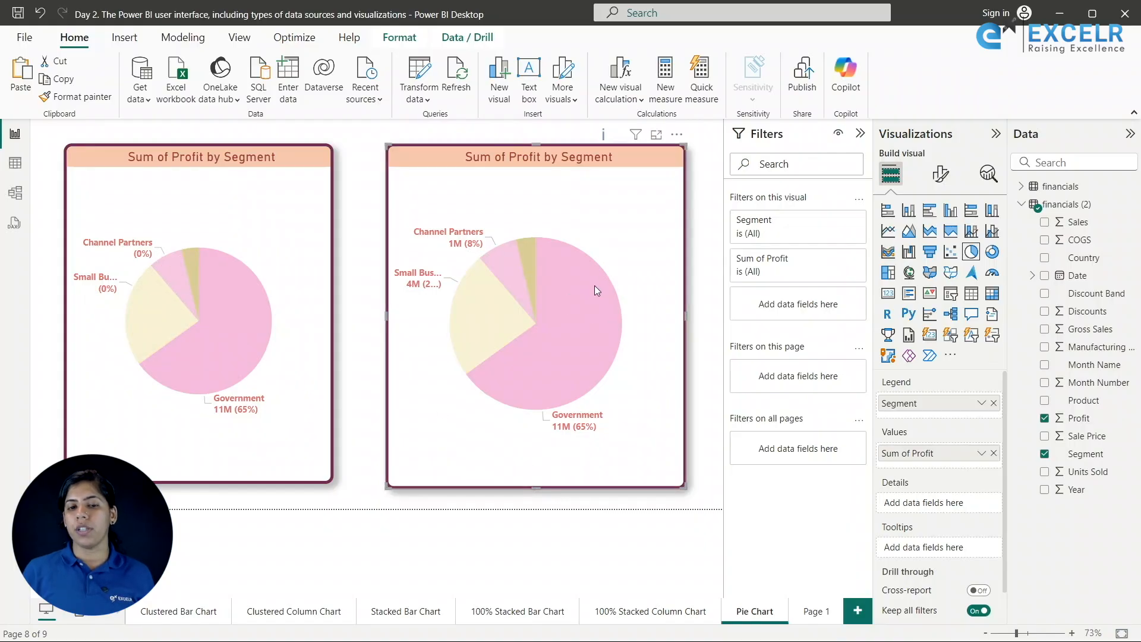
- Convert the copied pie chart into a donut chart and extend its lower edge slightly
click(639, 244)
click(992, 252)
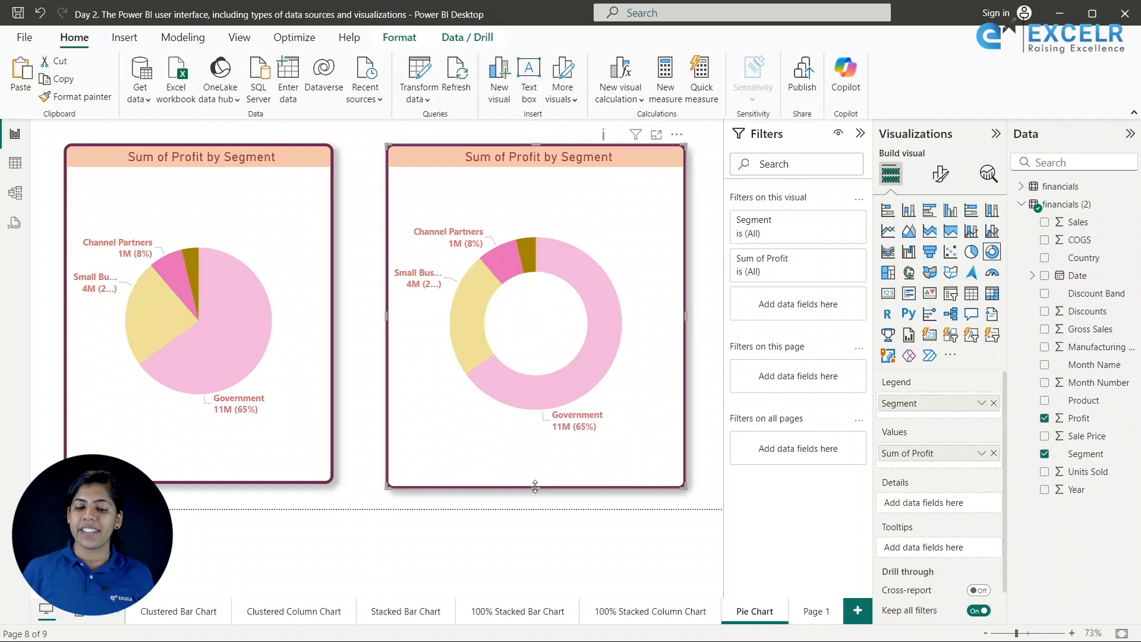
drag(535, 487, 539, 490)
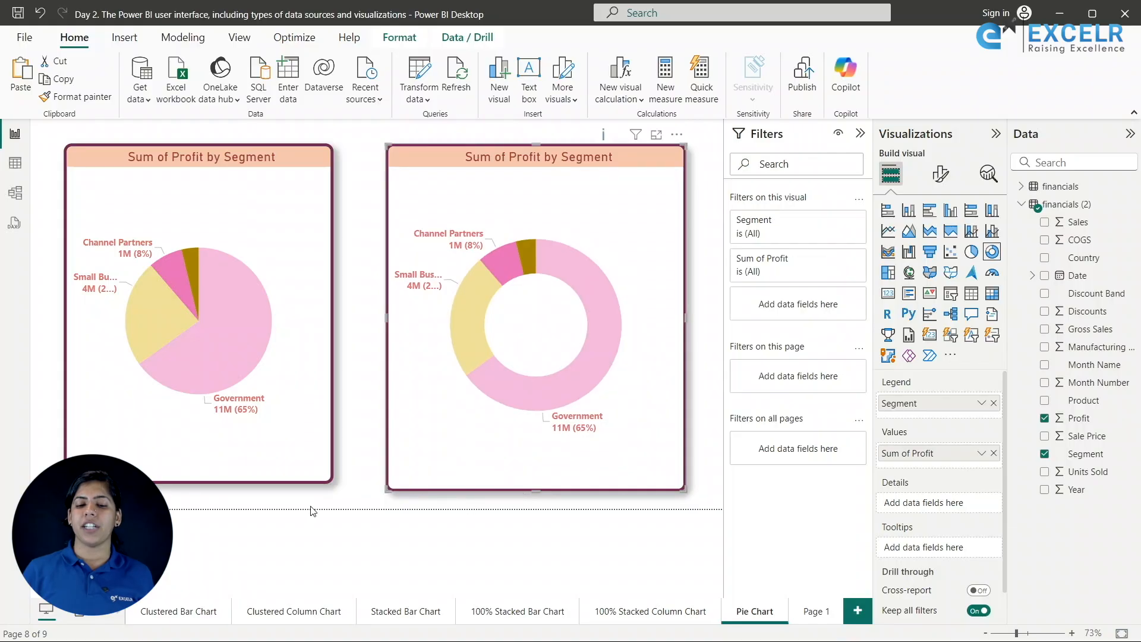
click(351, 497)
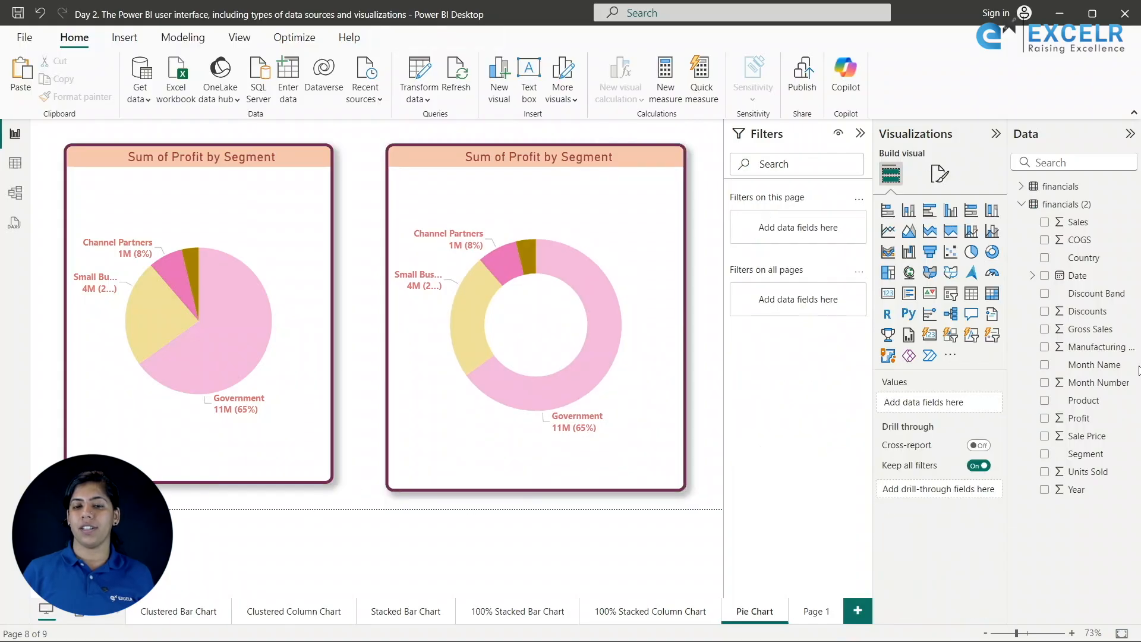
- Add an empty funnel chart to Page 1 and rename the page Funnel Chart
click(820, 615)
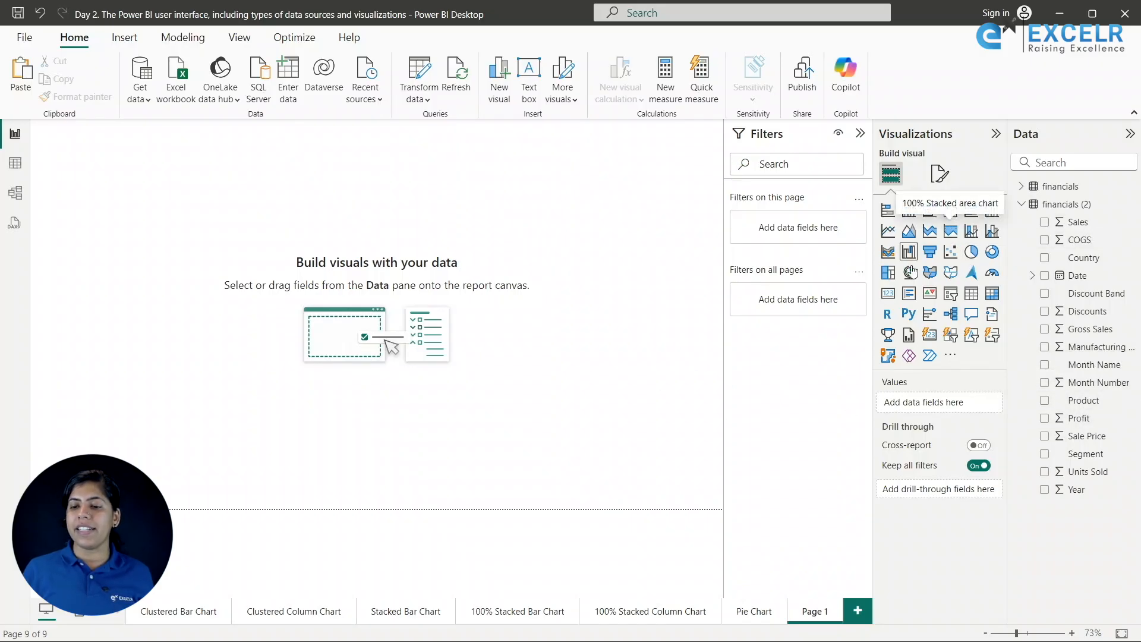
click(930, 252)
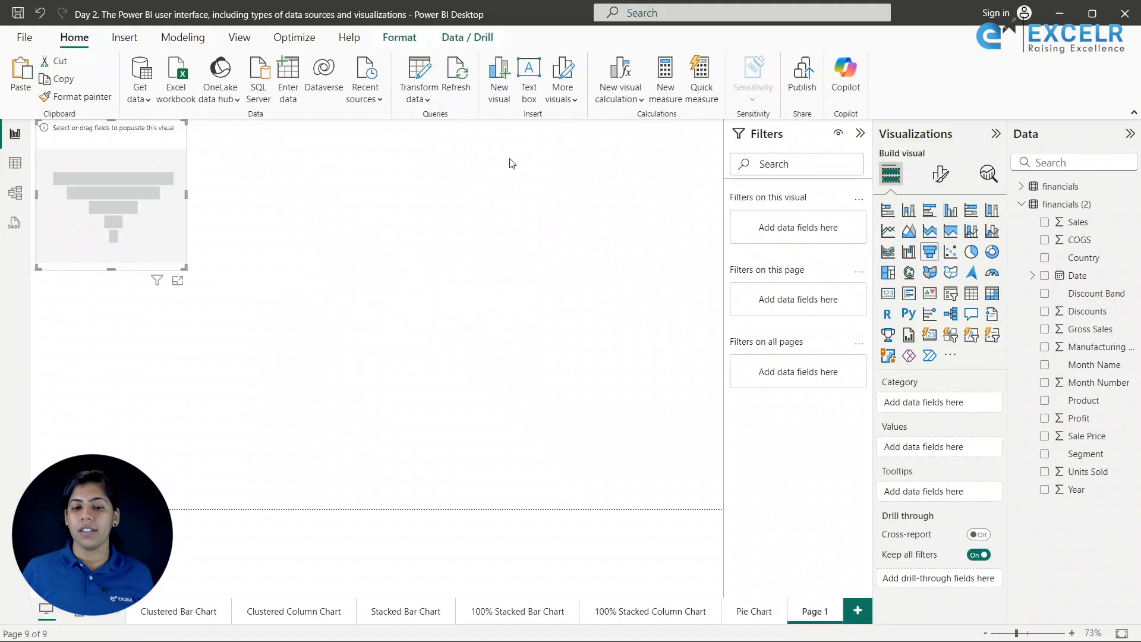
right_click(815, 622)
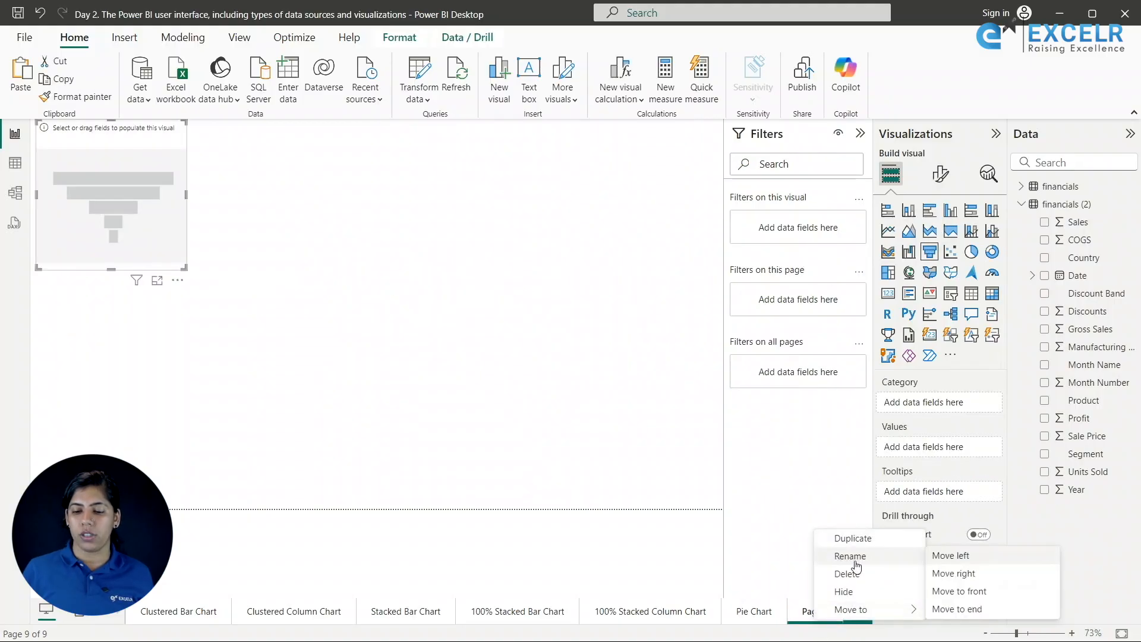
key(Escape)
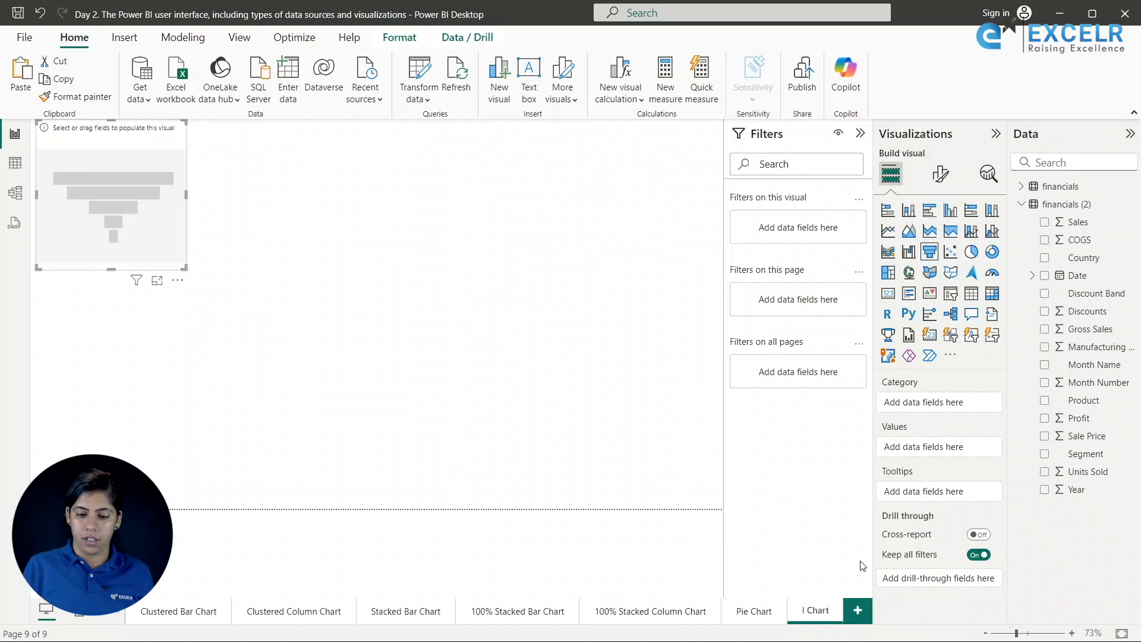
- Populate the funnel chart with Month Name as the category and Units Sold as the values
click(162, 228)
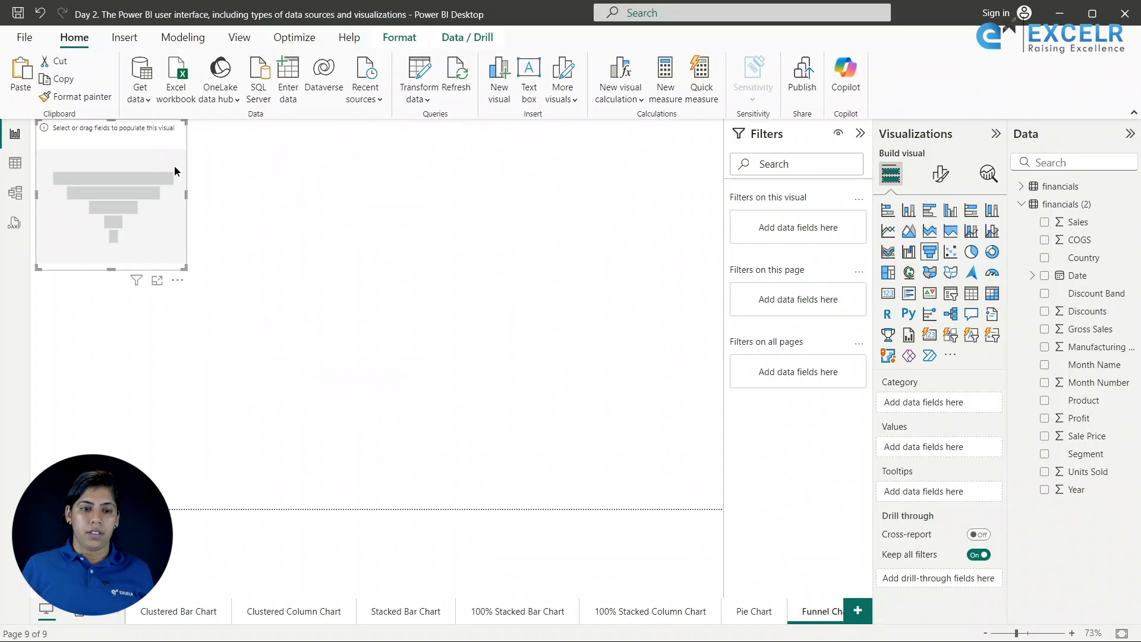
click(1045, 365)
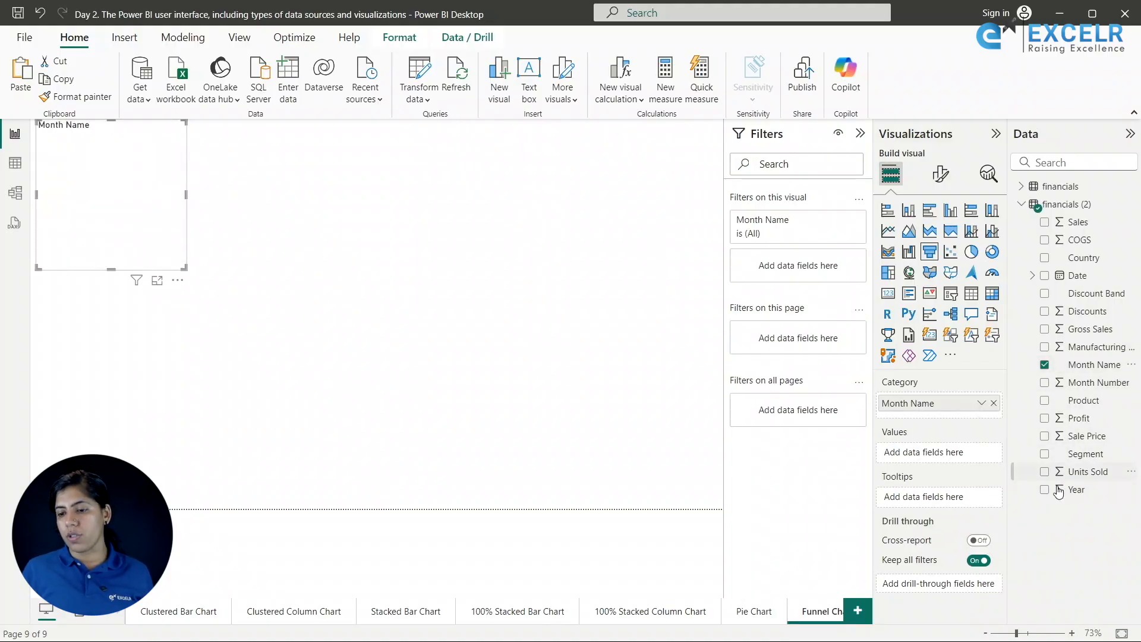
click(1045, 471)
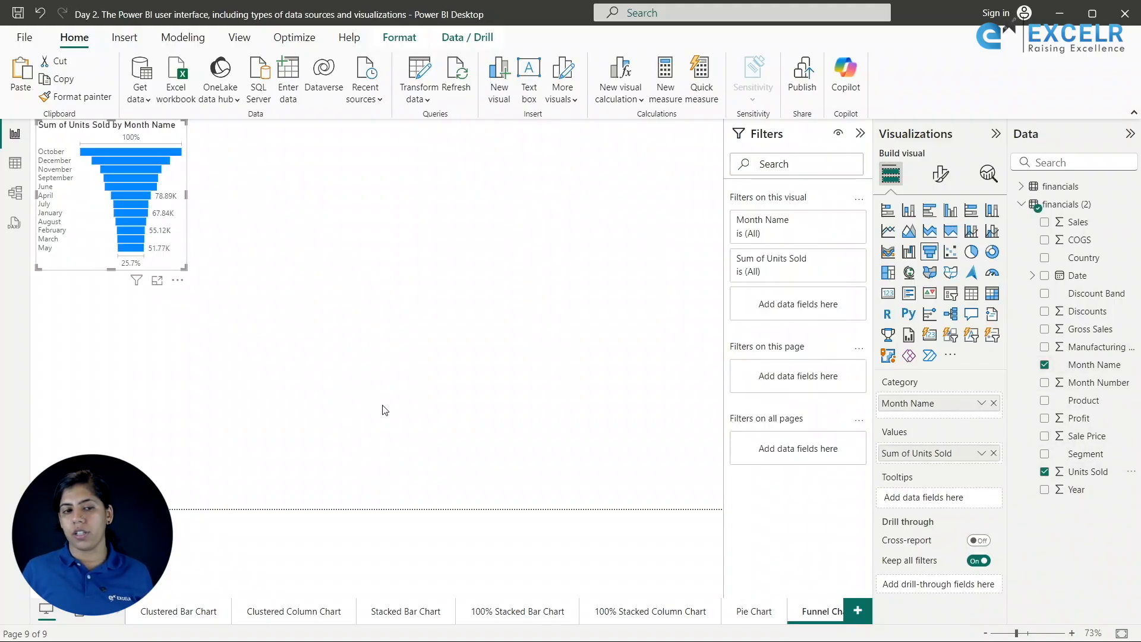
- Enlarge the funnel chart to the full height of the canvas and move it to the middle of the page
click(195, 195)
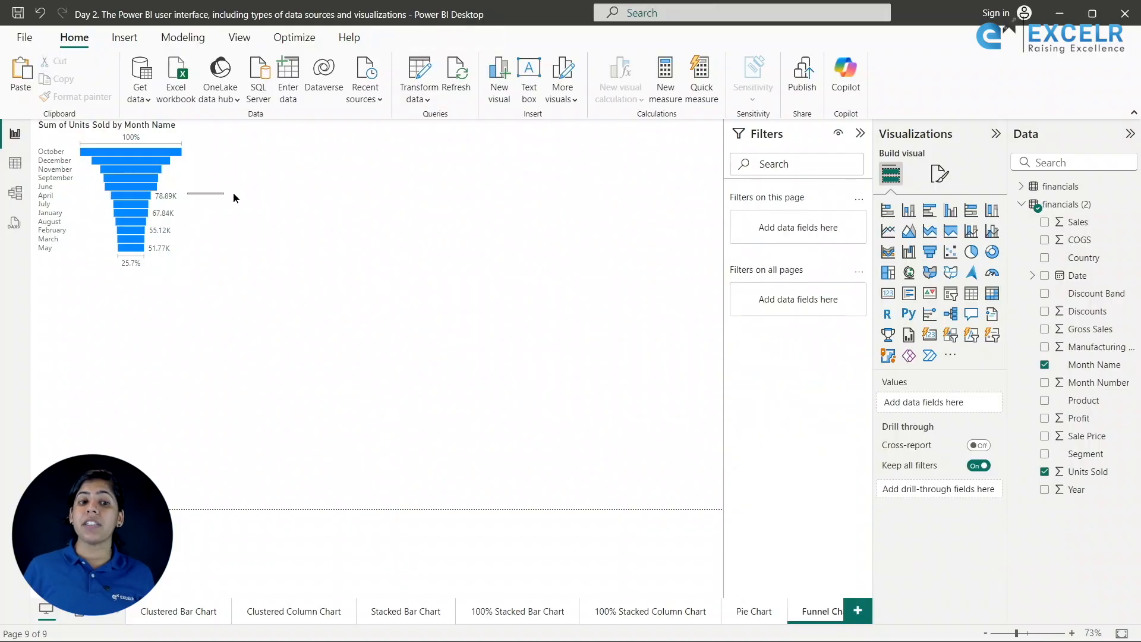
click(185, 194)
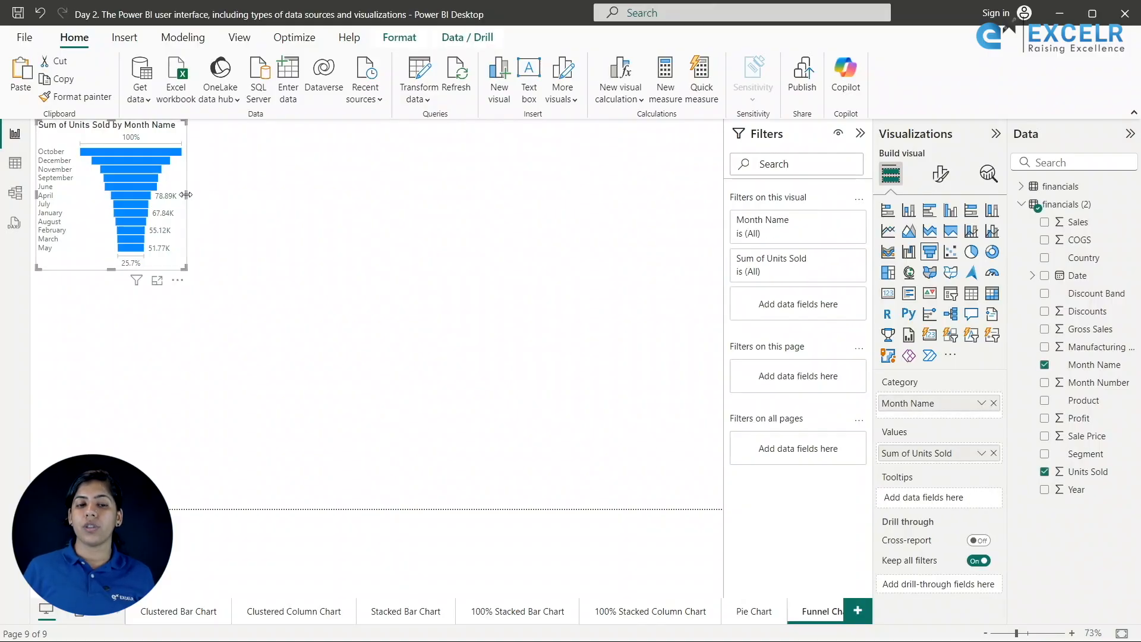
drag(185, 194, 476, 195)
drag(272, 272, 279, 507)
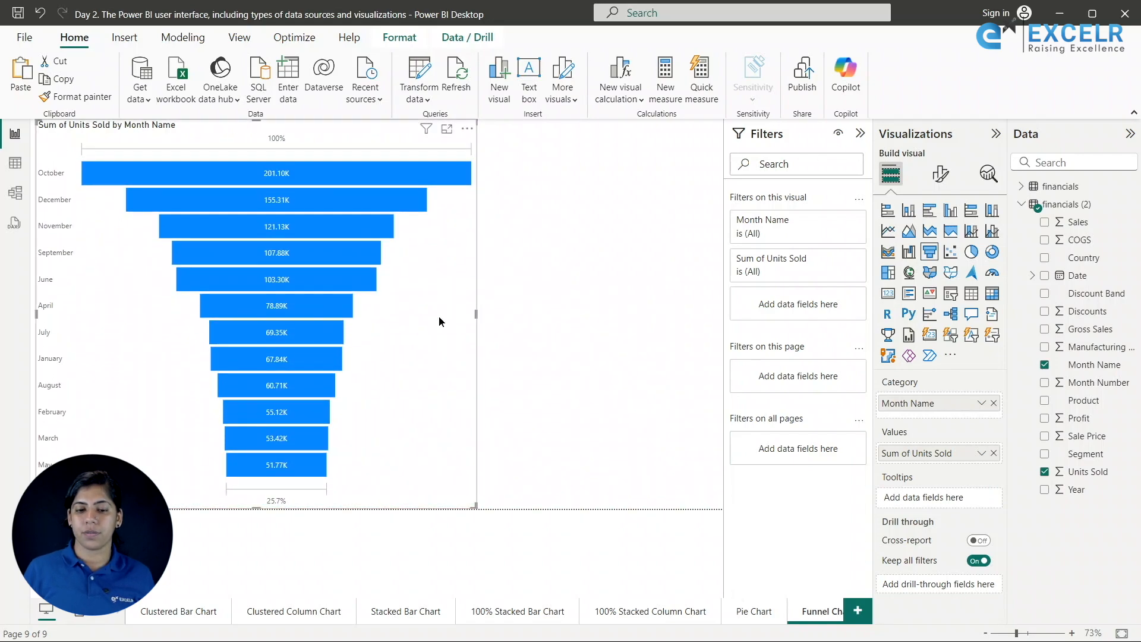
drag(438, 318, 576, 318)
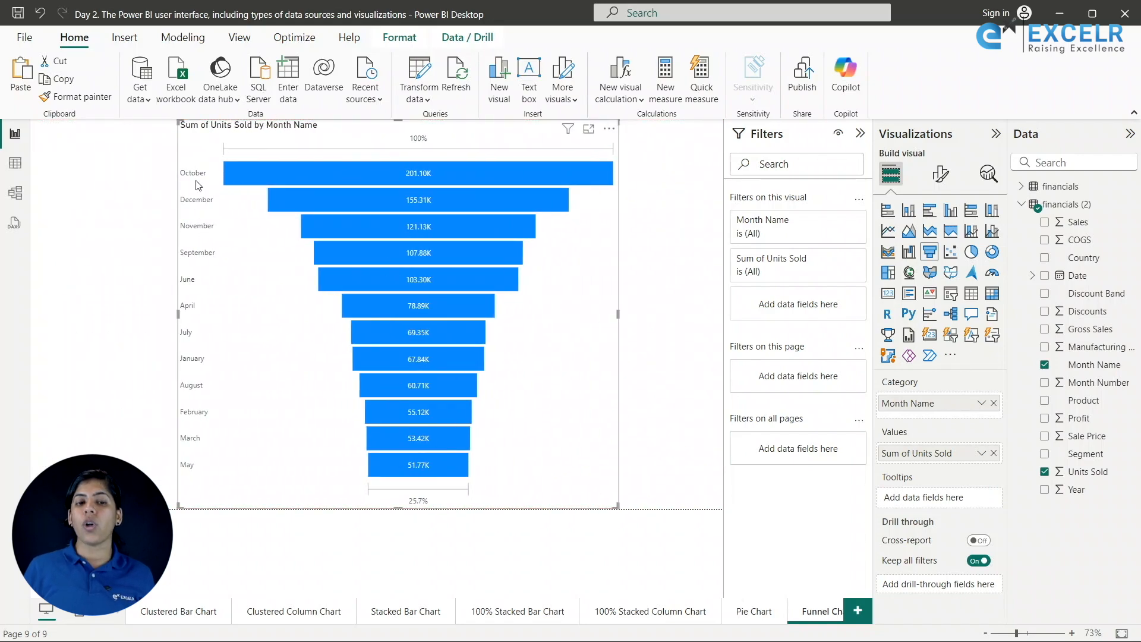
- Reduce the funnel chart's height and width by pulling in its lower and right edges
mouse_move(433, 179)
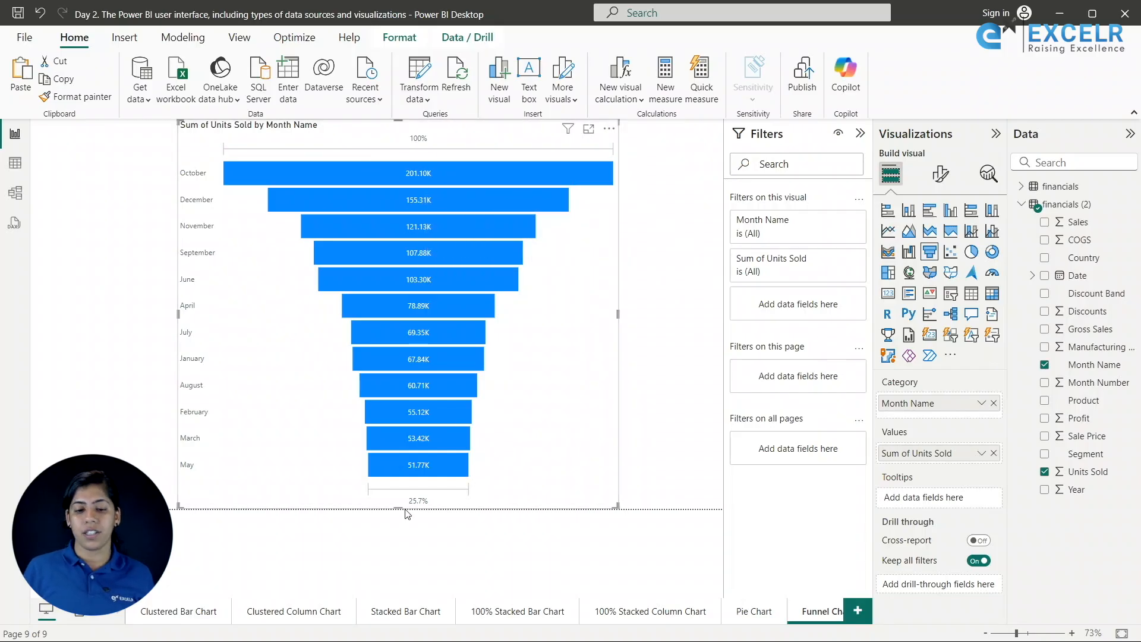
drag(399, 503, 414, 469)
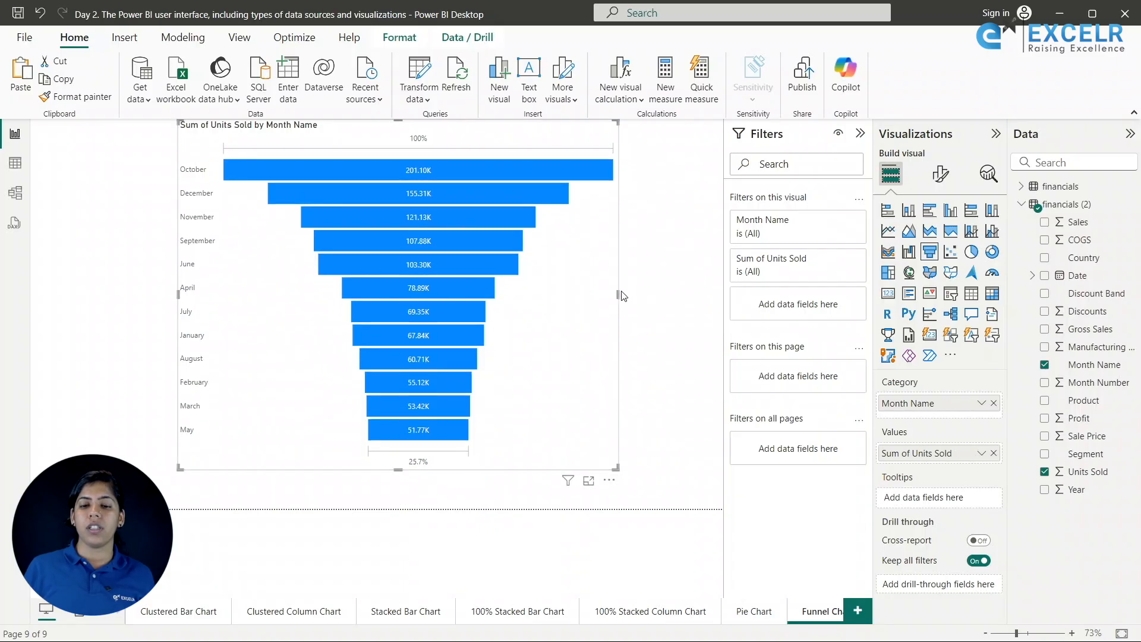
drag(617, 291, 546, 293)
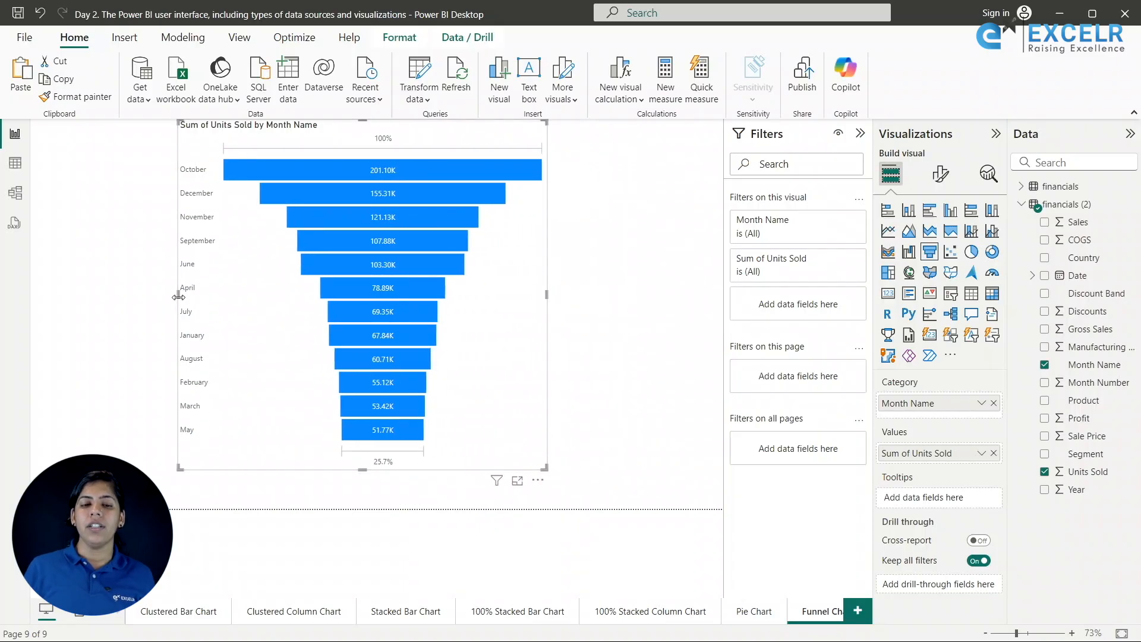
mouse_move(179, 294)
mouse_down()
mouse_move(219, 297)
mouse_move(178, 297)
mouse_up()
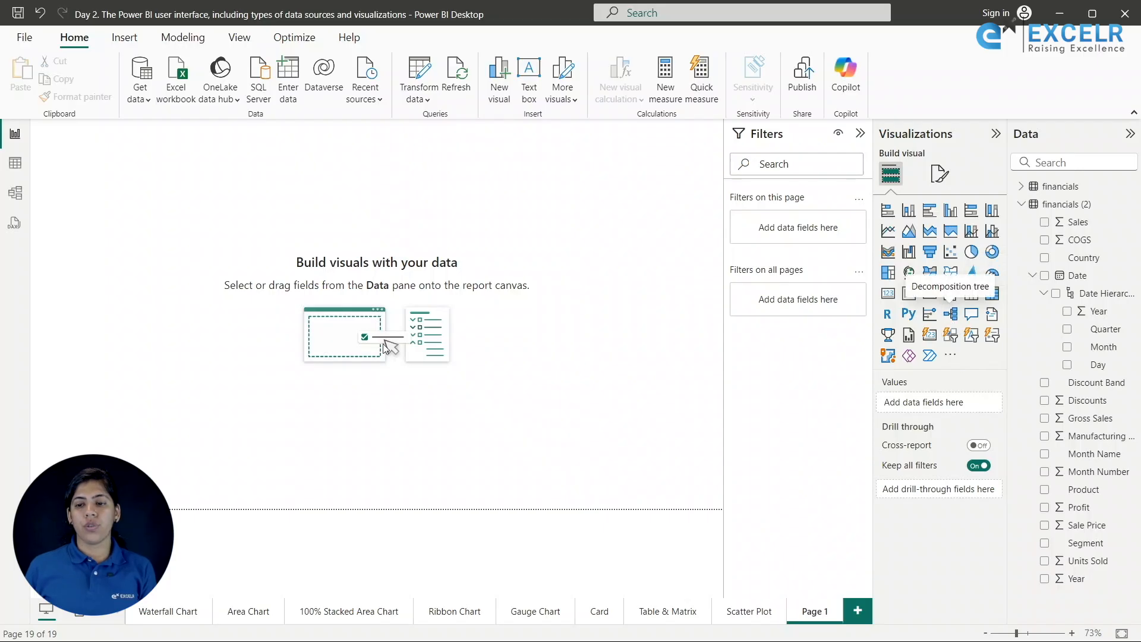
- Check the Table & Matrix page, then add a decomposition tree to Page 1 and enlarge it to fill the canvas
click(671, 615)
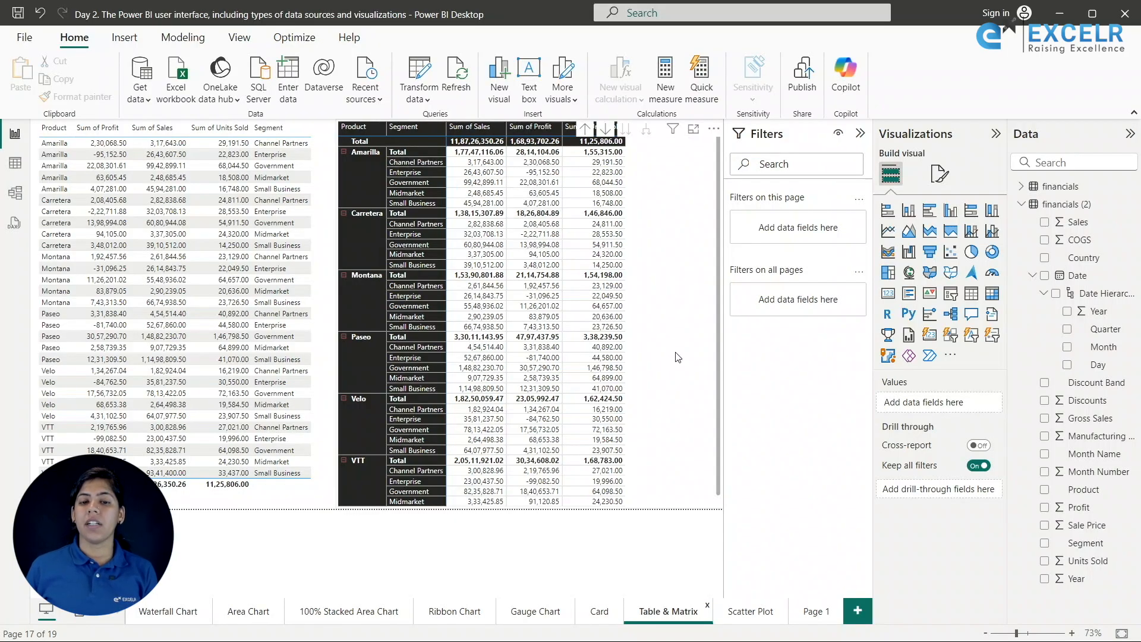
click(817, 613)
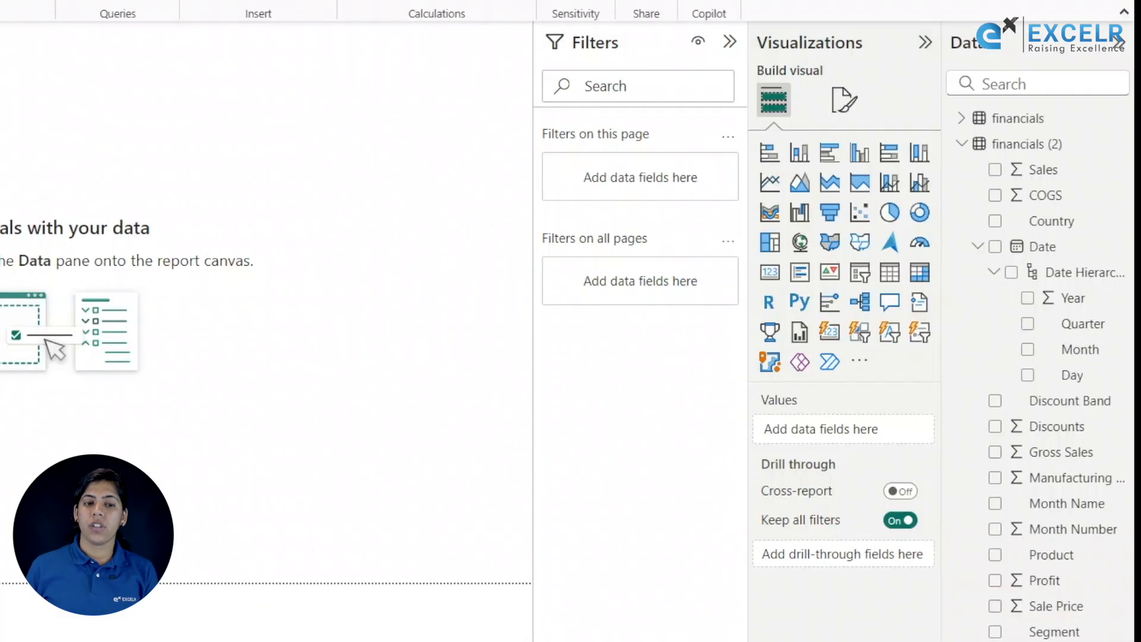
click(861, 308)
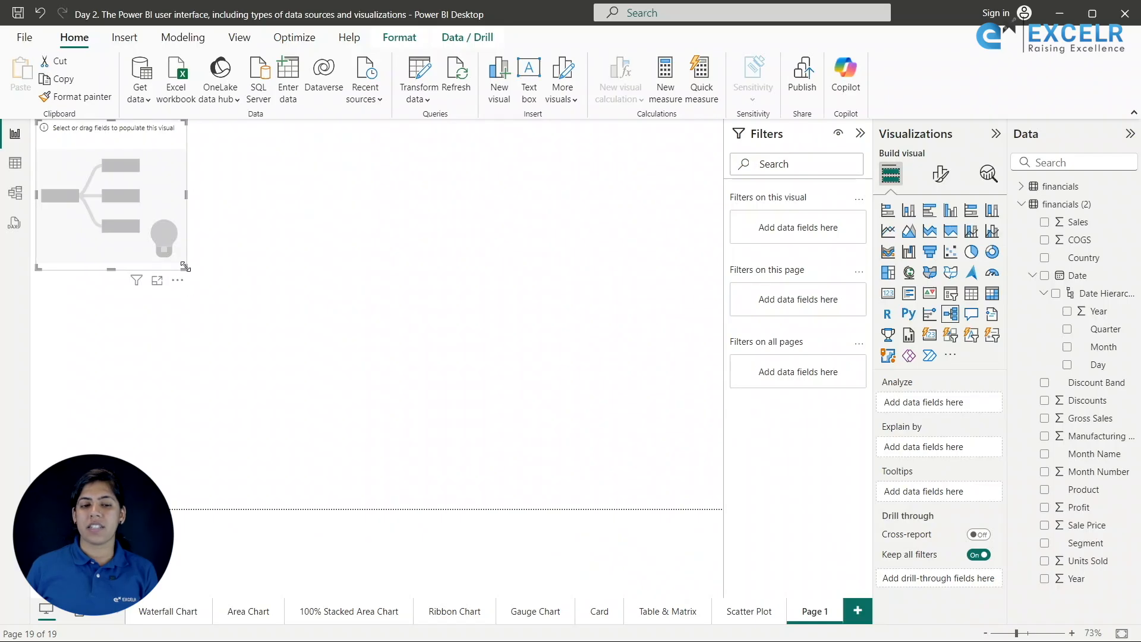
drag(185, 268, 731, 509)
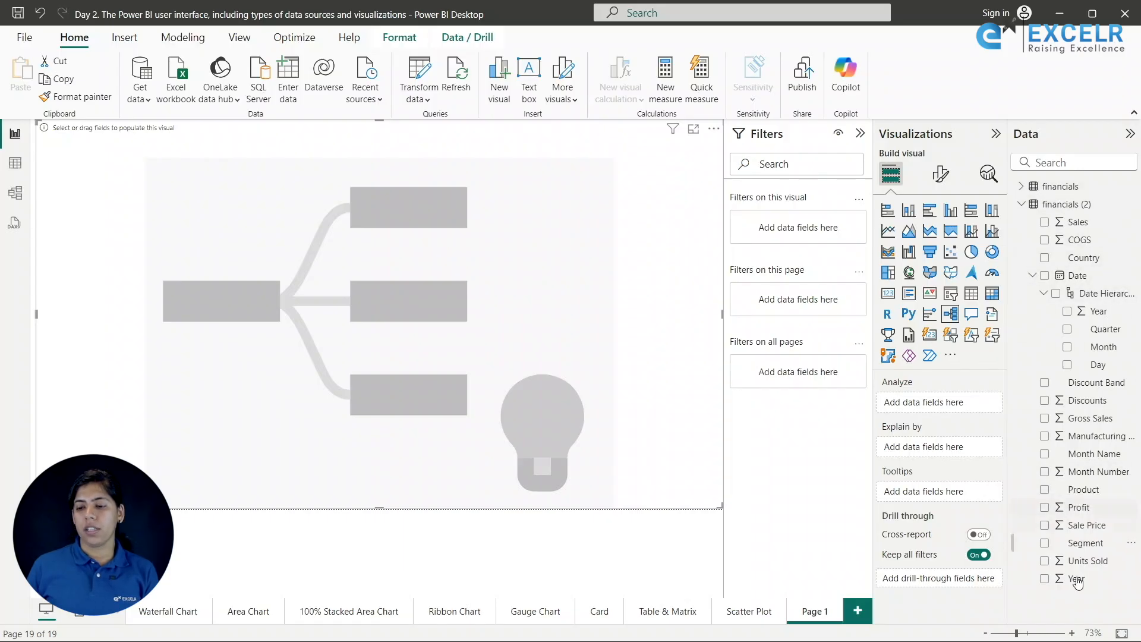
- Set the decomposition tree to analyze Sales explained by the date hierarchy's Year, and split the Sum of Sales by Year
drag(1098, 311, 963, 450)
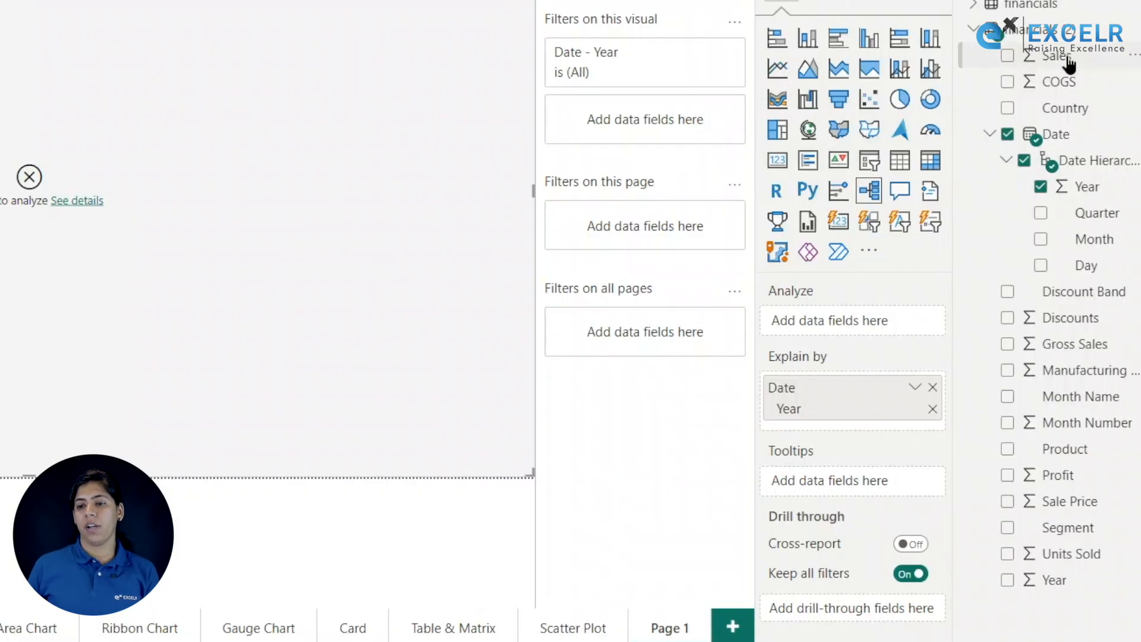
drag(1067, 62, 871, 323)
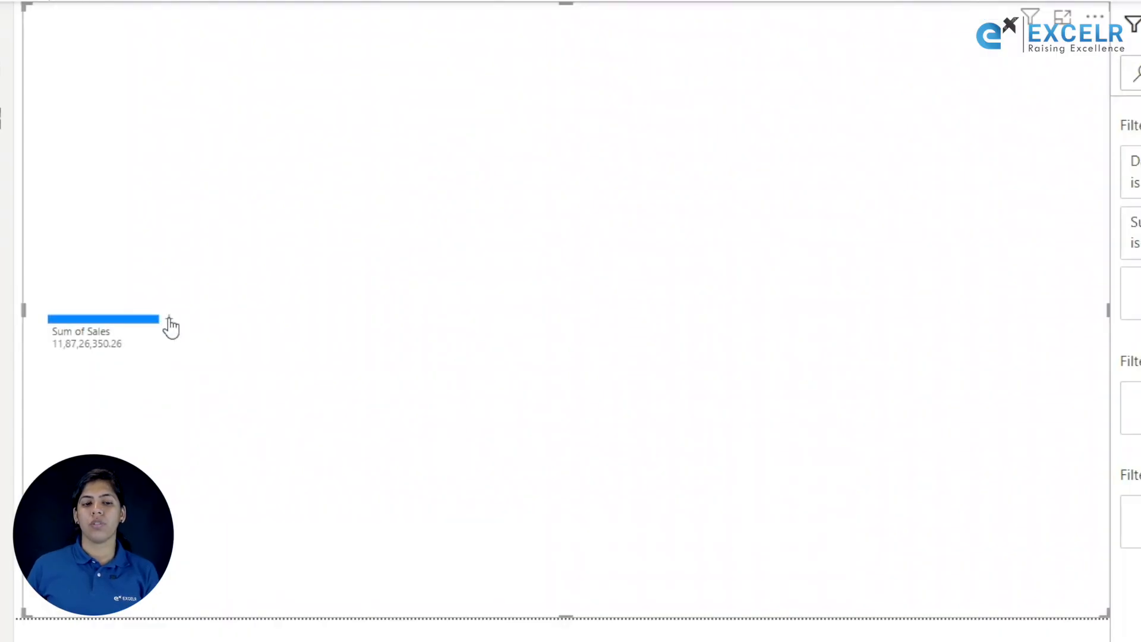
click(169, 321)
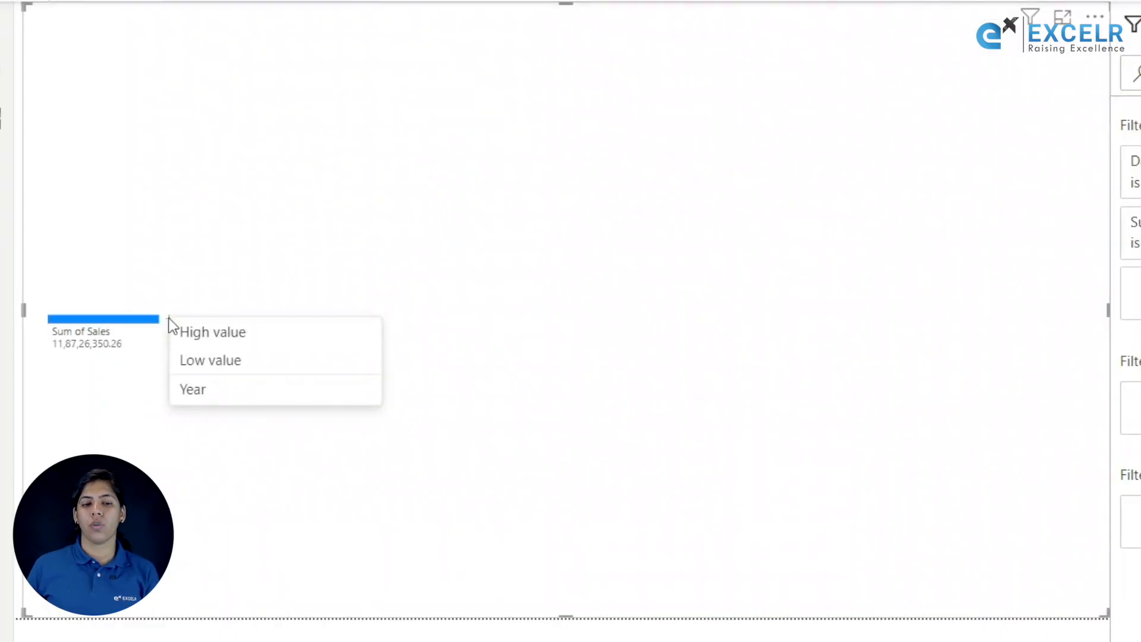
click(201, 397)
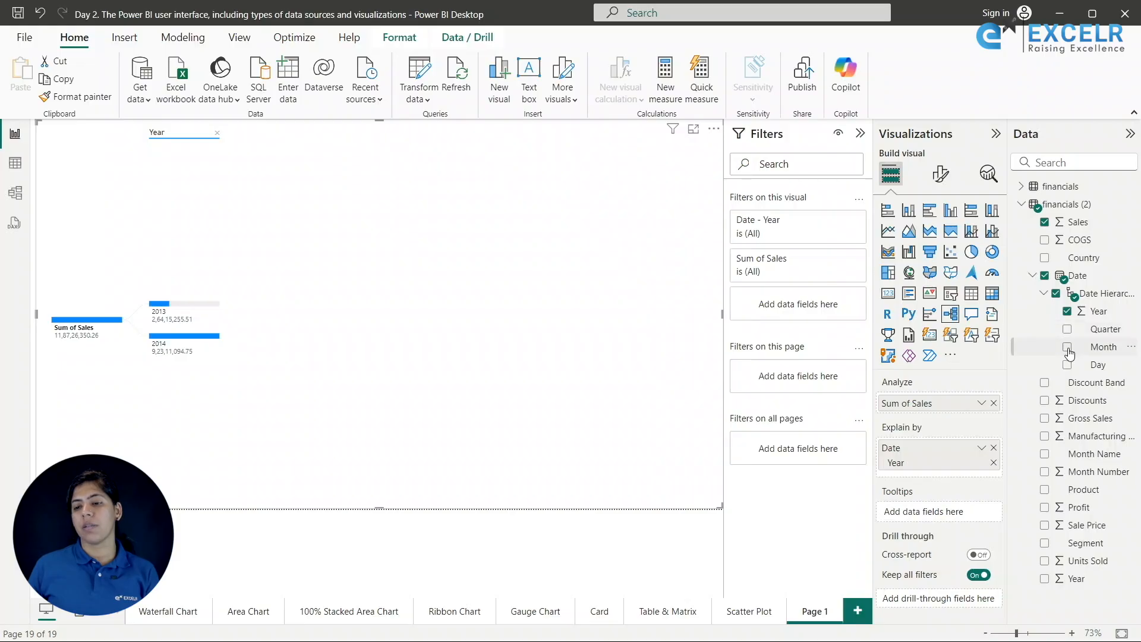
- Add the date hierarchy's Month as an explaining field and split the 2013 node by Month
drag(1104, 348, 1033, 381)
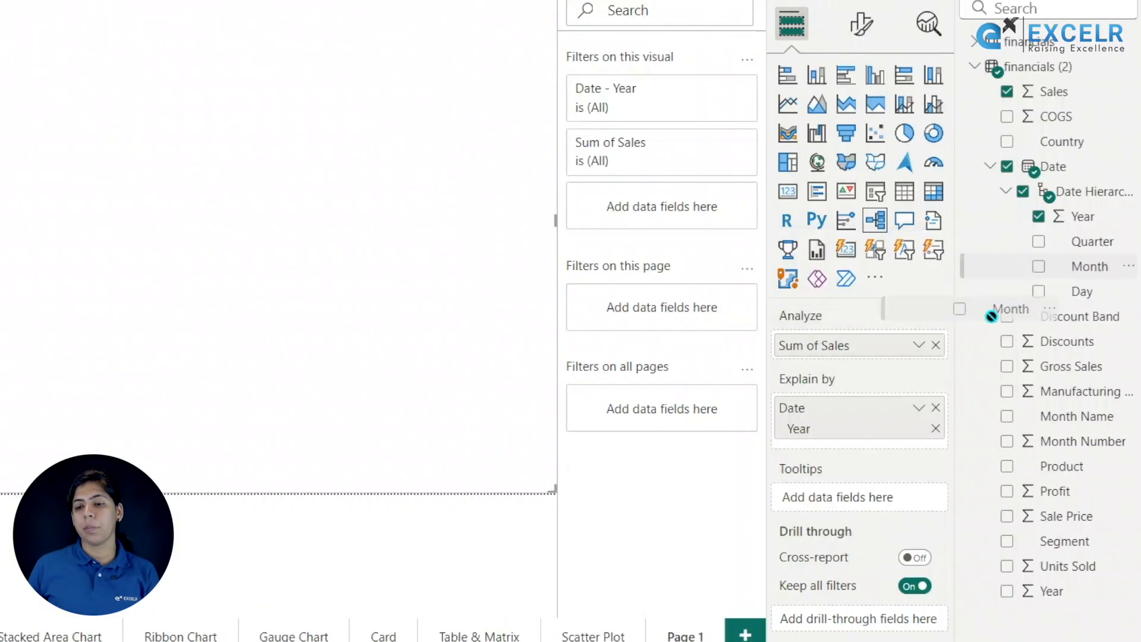
drag(991, 315, 899, 440)
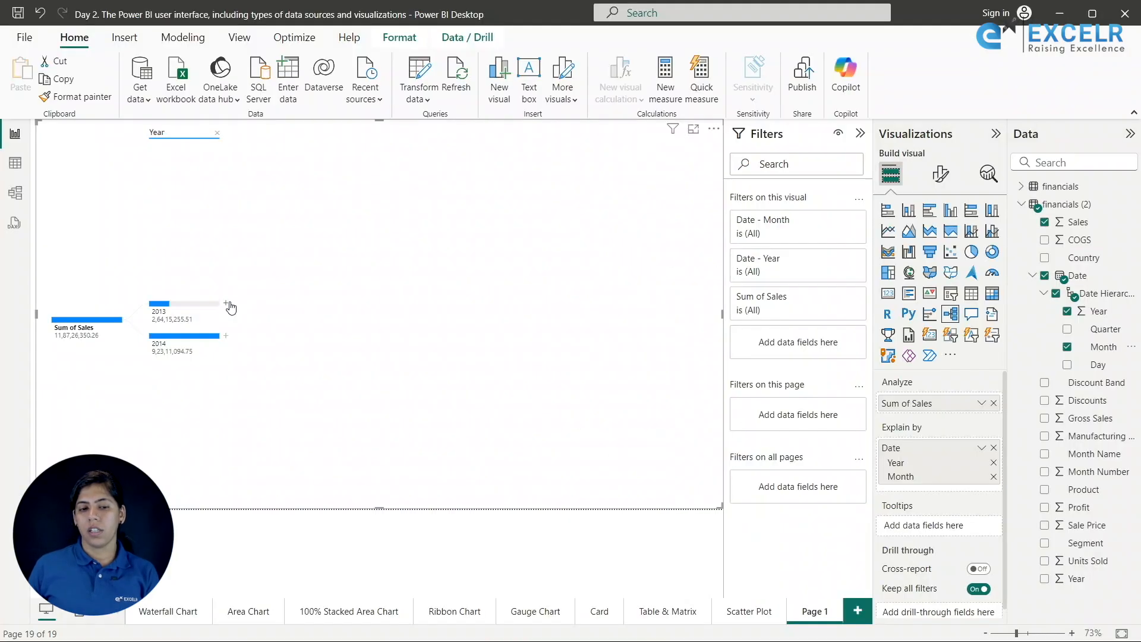
click(226, 304)
click(245, 350)
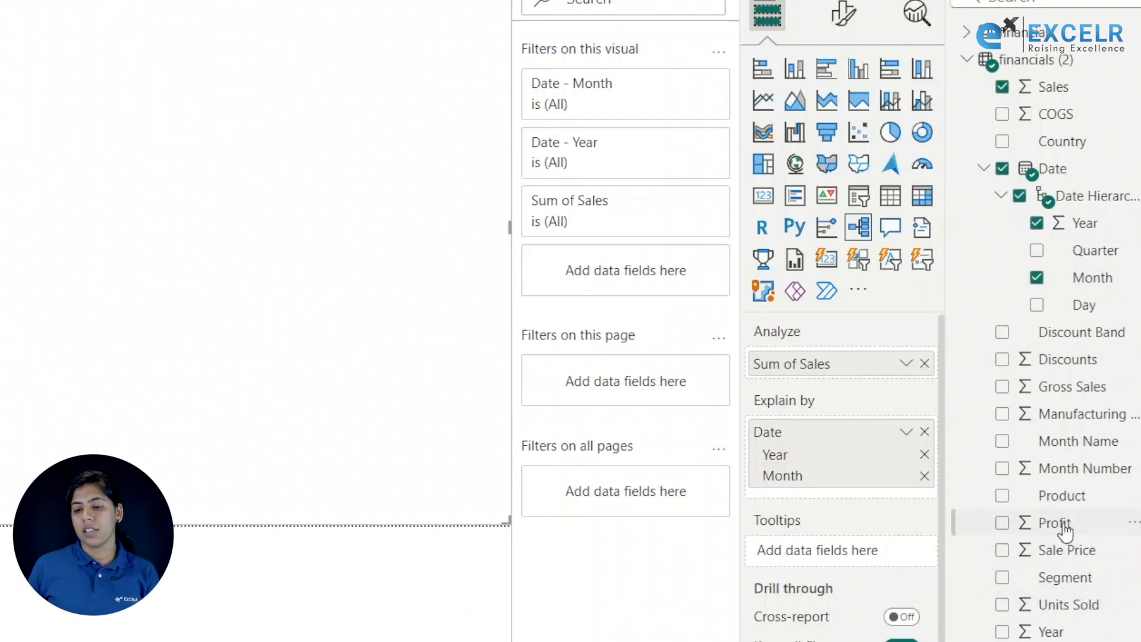
- Add Product as an explaining field and split the September node by Product
drag(1070, 499, 858, 492)
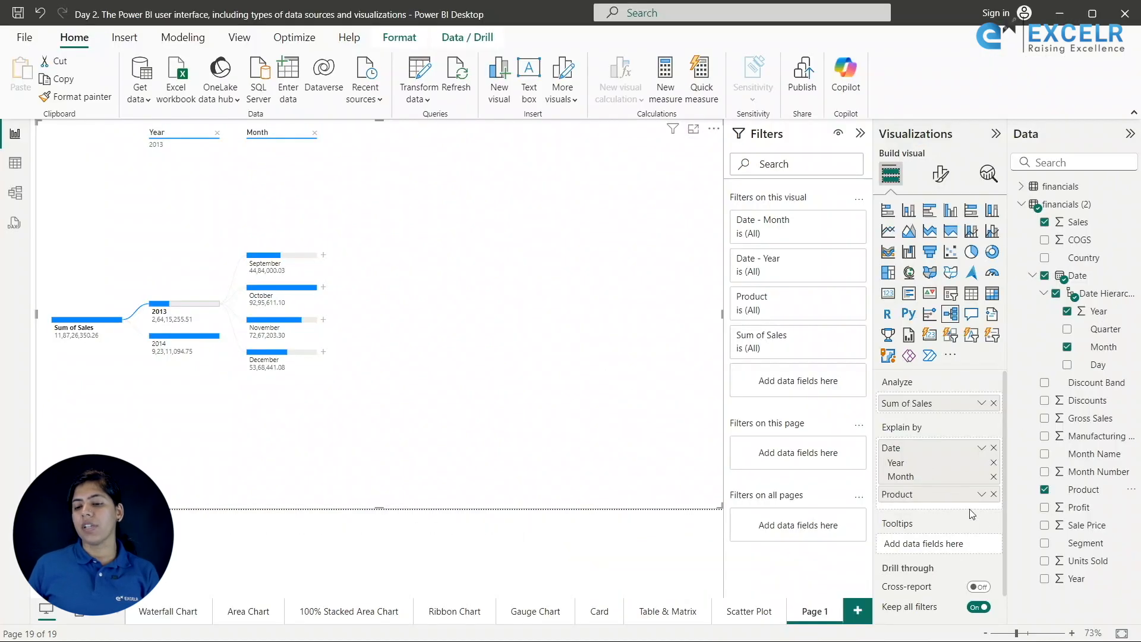
click(323, 256)
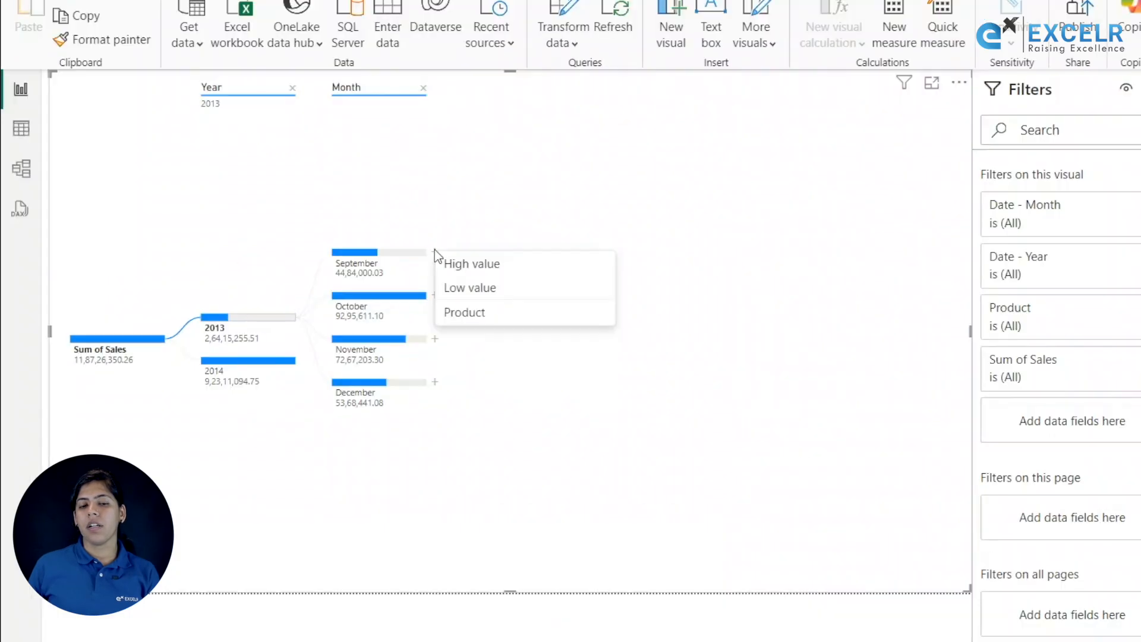
click(373, 303)
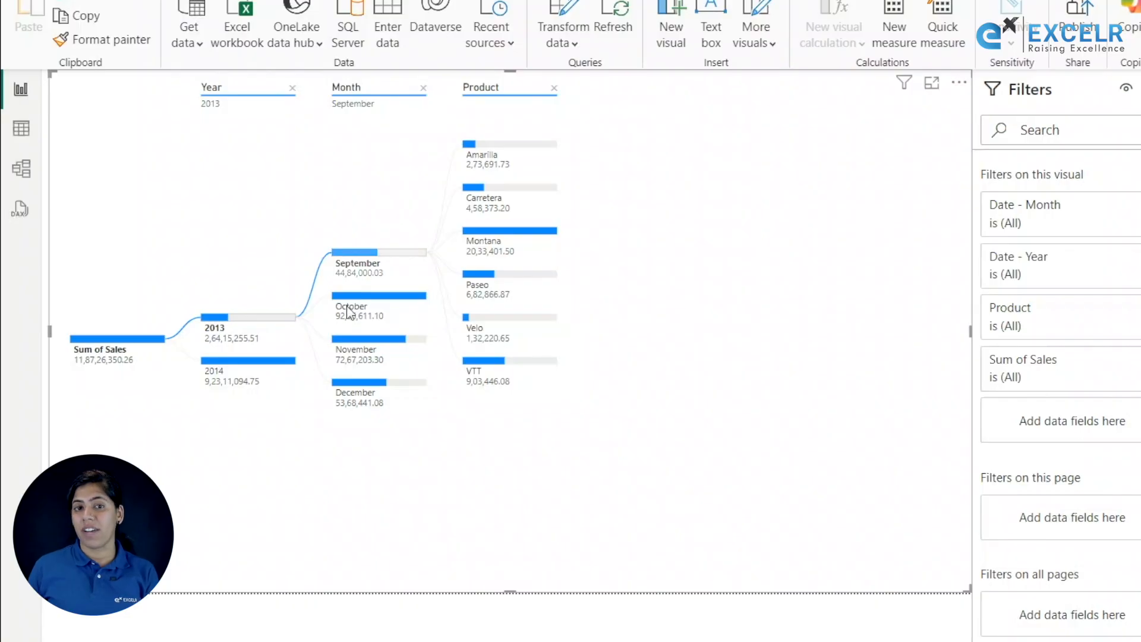
- Remove the Product and Month levels from the decomposition tree, leaving the split by Year
mouse_move(490, 204)
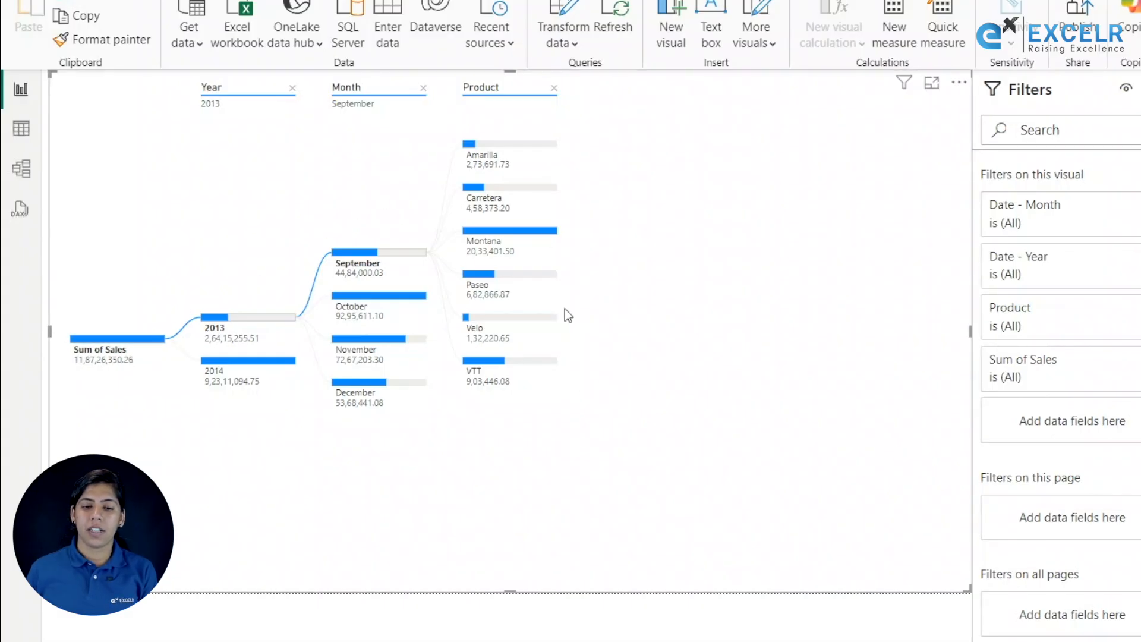
click(554, 88)
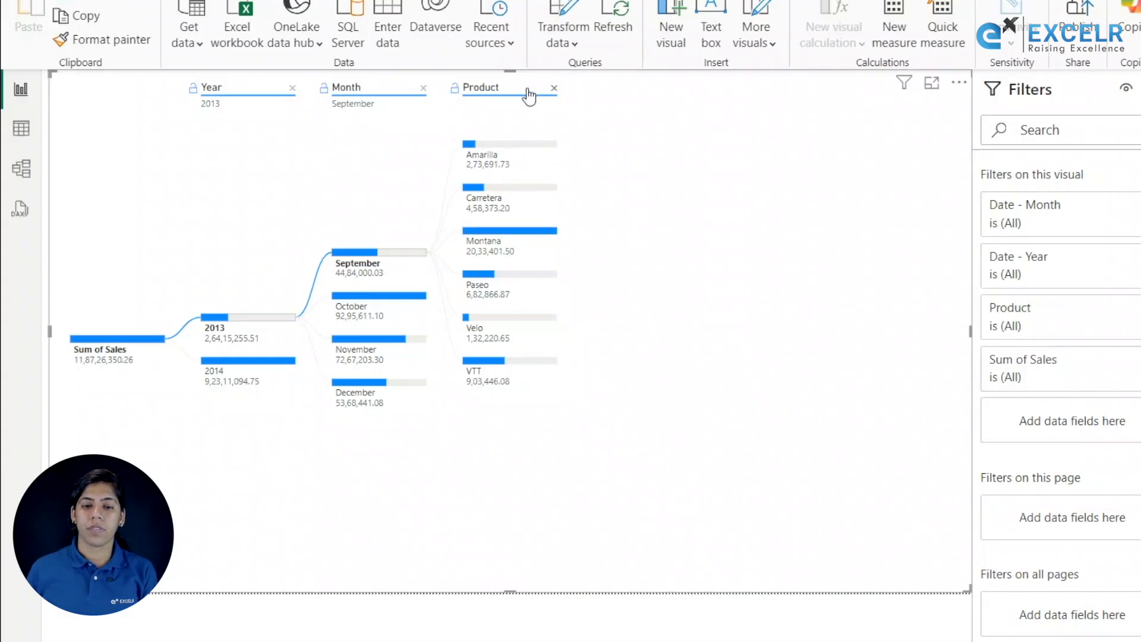
click(423, 89)
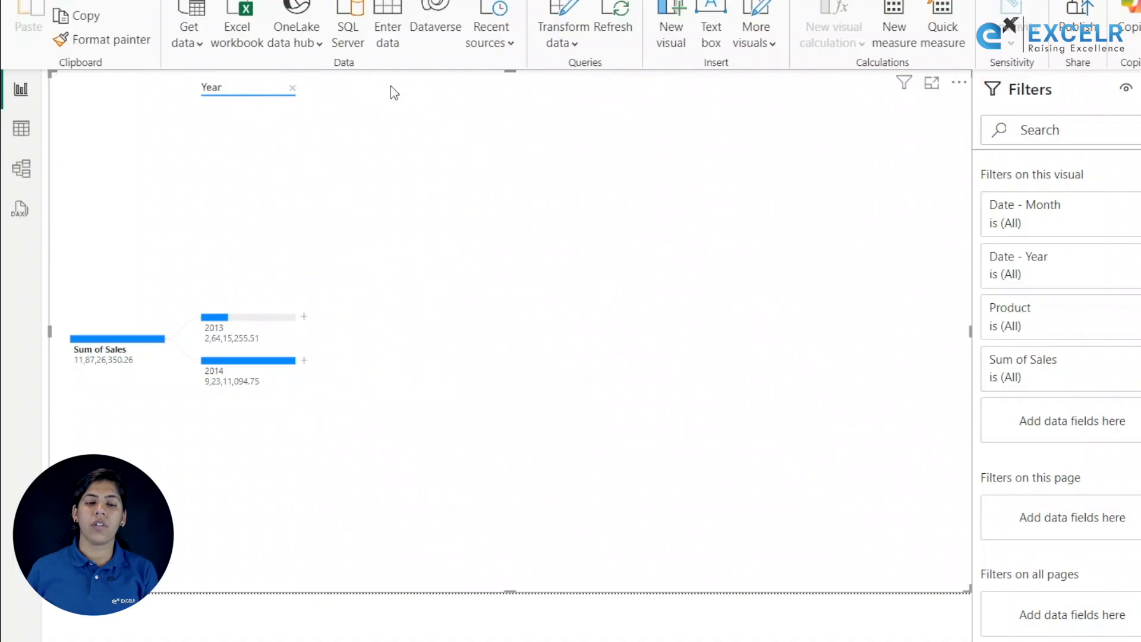
- Remove the Year level from the decomposition tree and split the Sum of Sales by Product
click(294, 89)
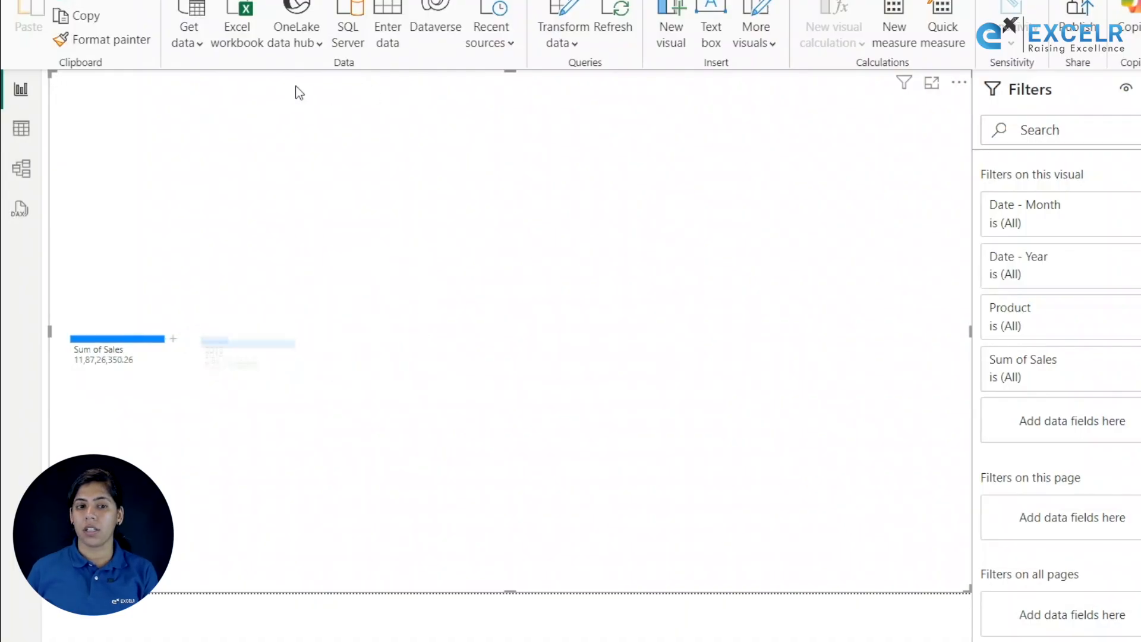
click(174, 343)
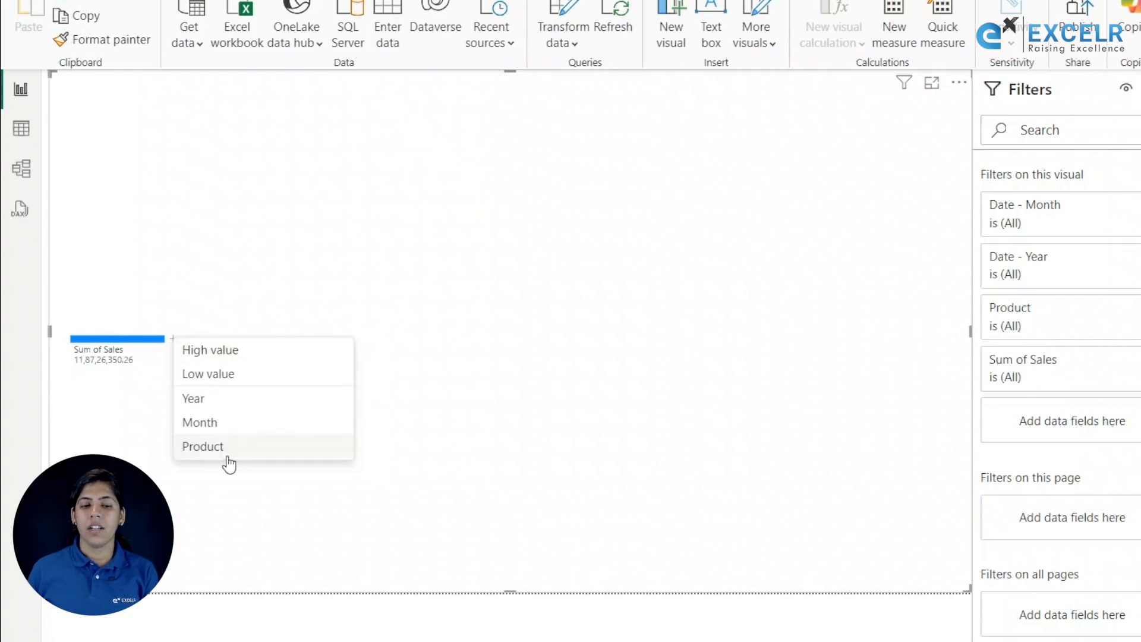
click(226, 462)
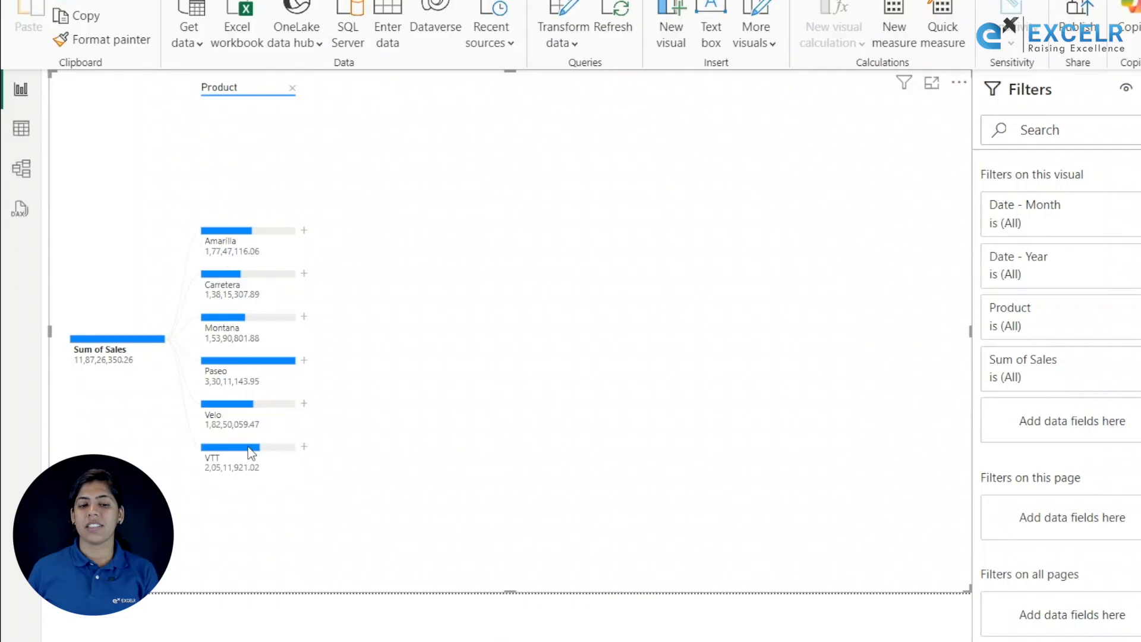
- Split the Amarilla product node of the decomposition tree by Year
click(304, 231)
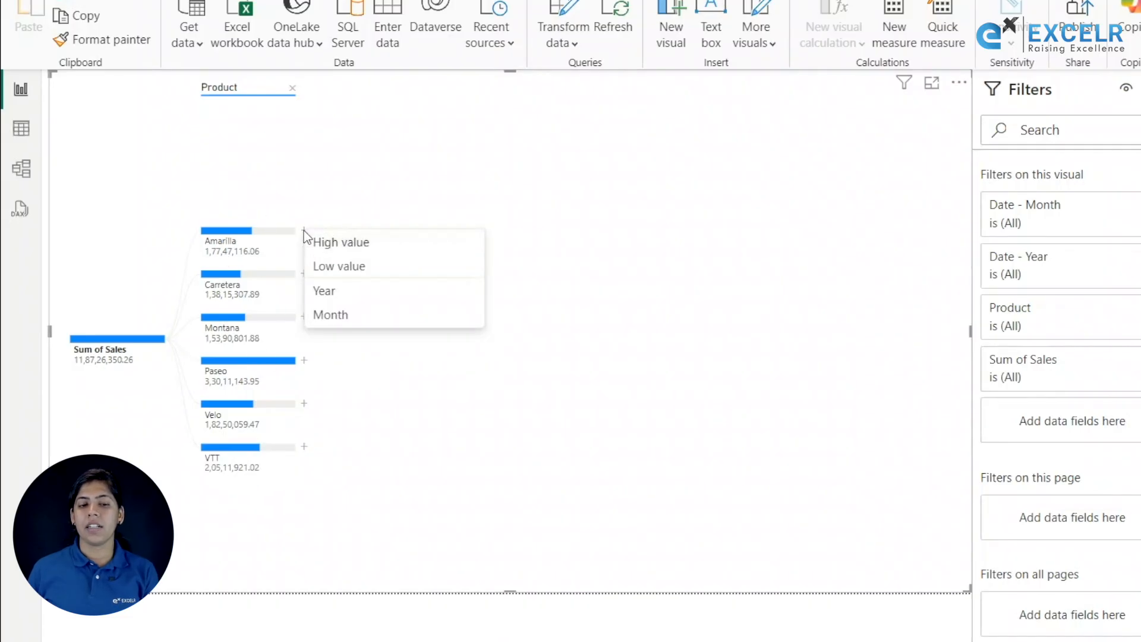
click(325, 291)
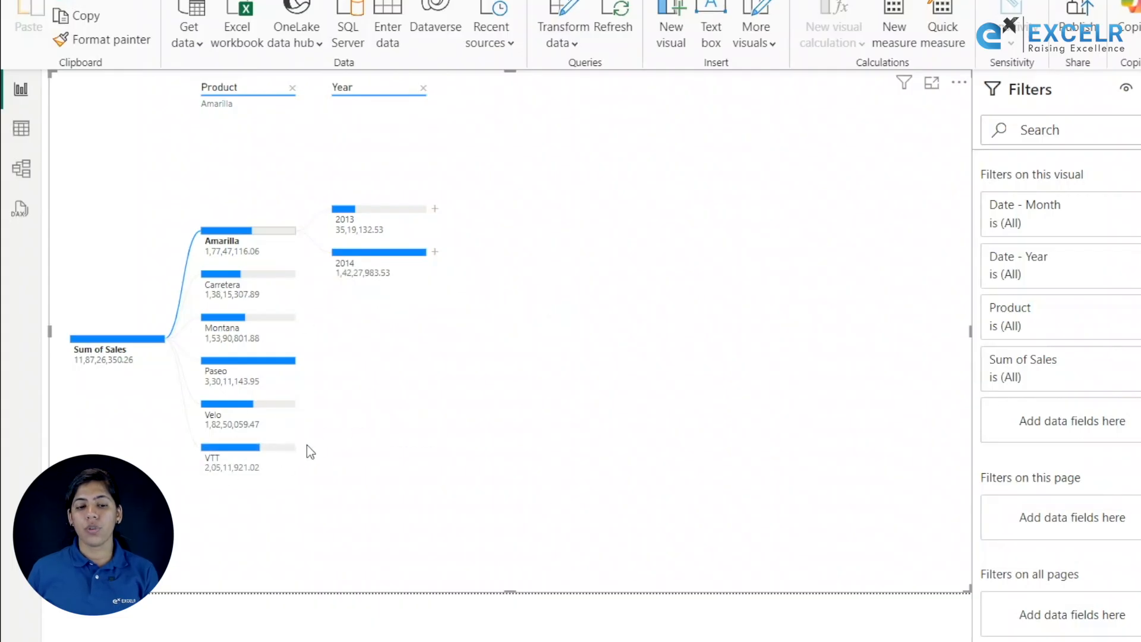
click(435, 208)
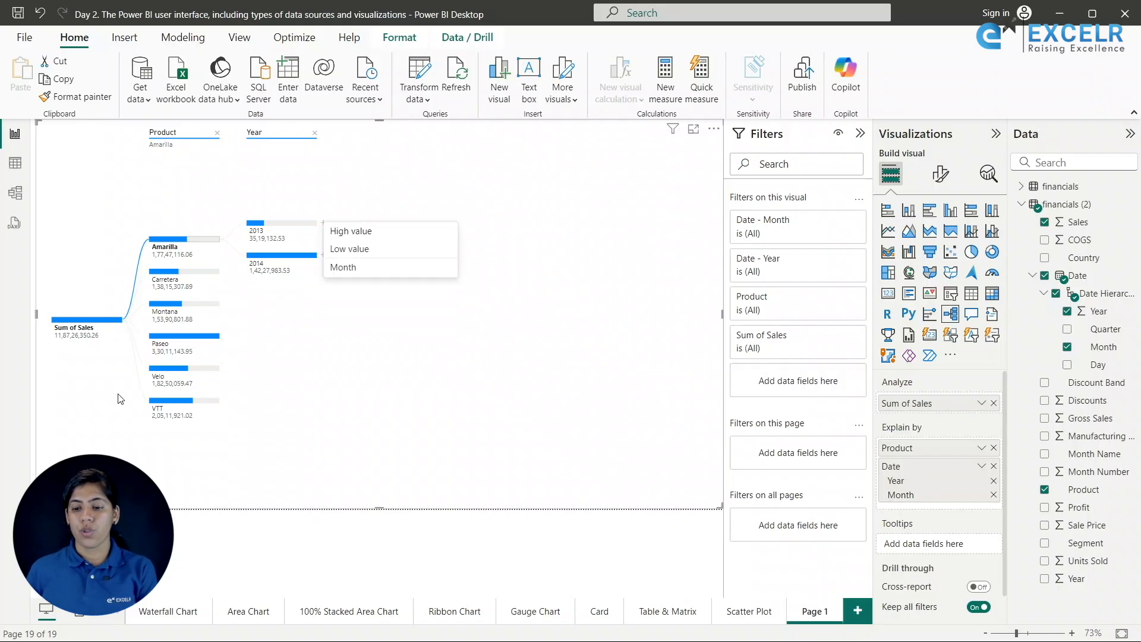
click(399, 356)
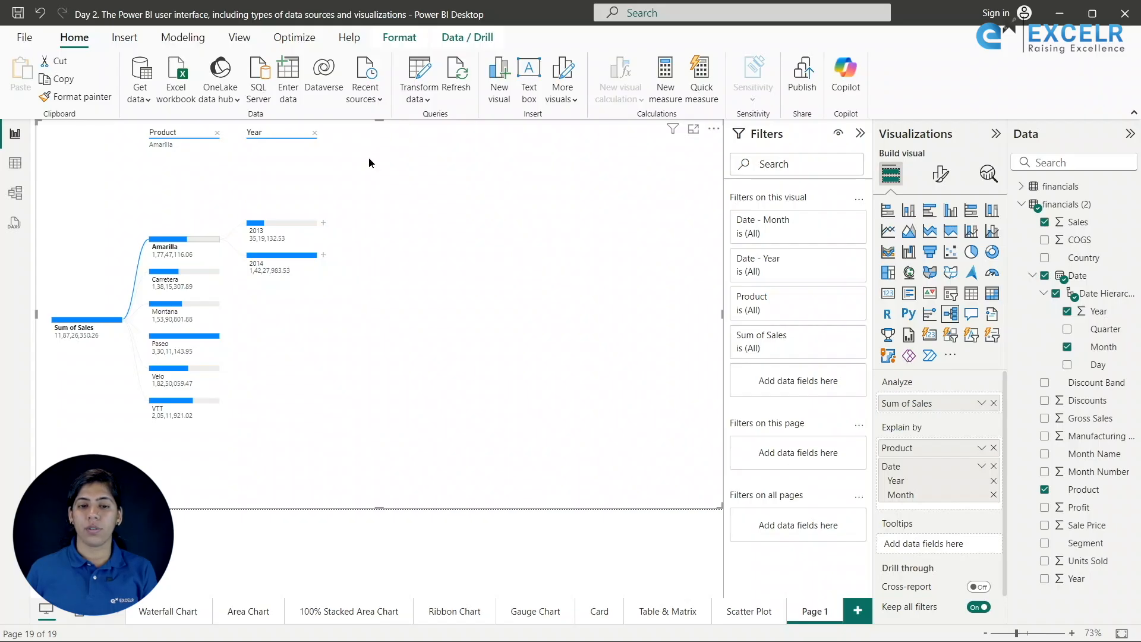
- Create a new visual beside the decomposition tree from the date hierarchy's Month and Sales, and convert it to a KPI
click(434, 349)
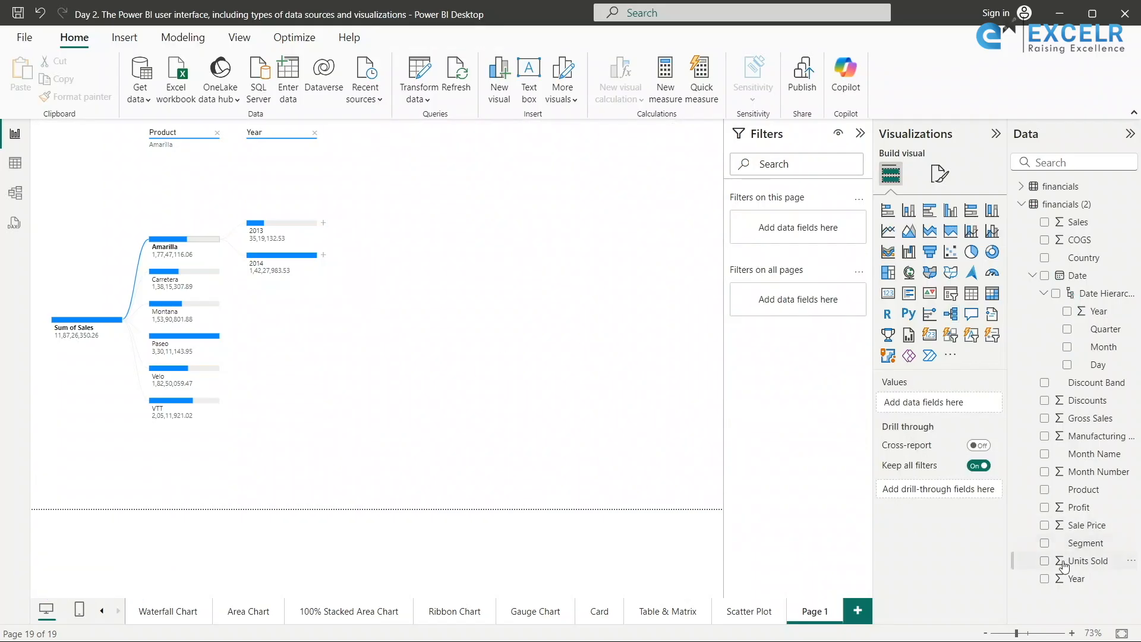
click(1067, 347)
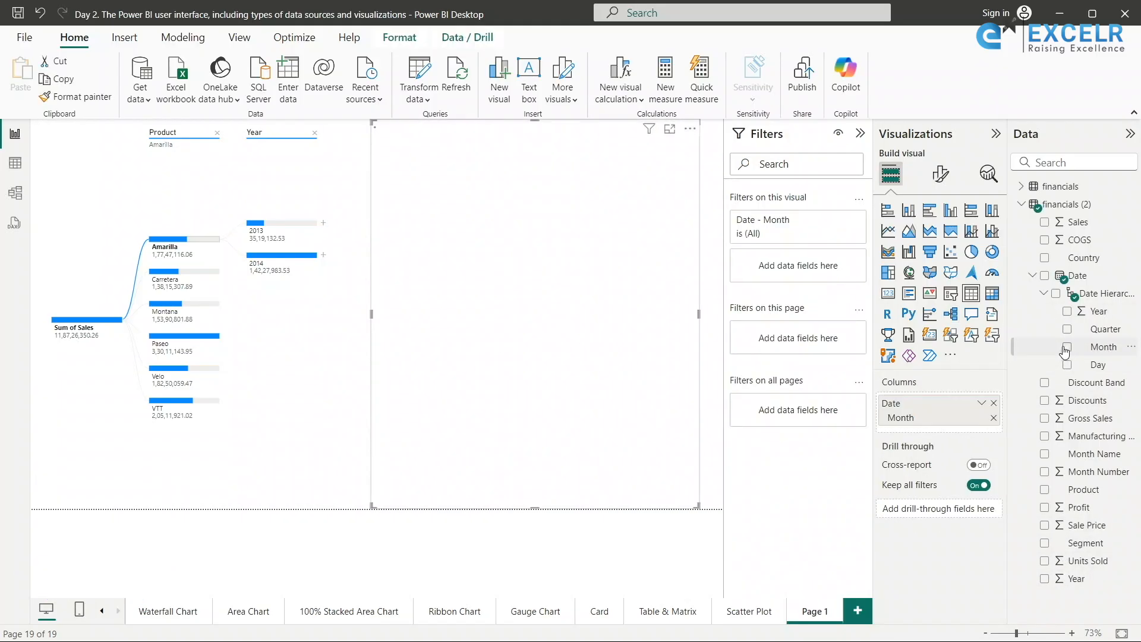
click(1045, 223)
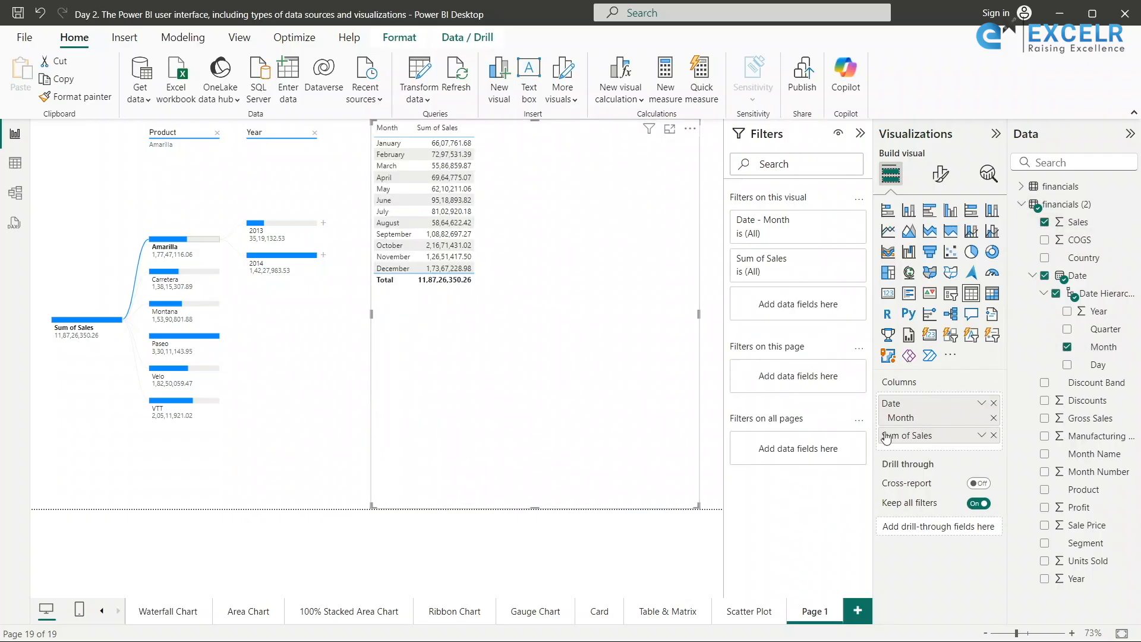
click(928, 294)
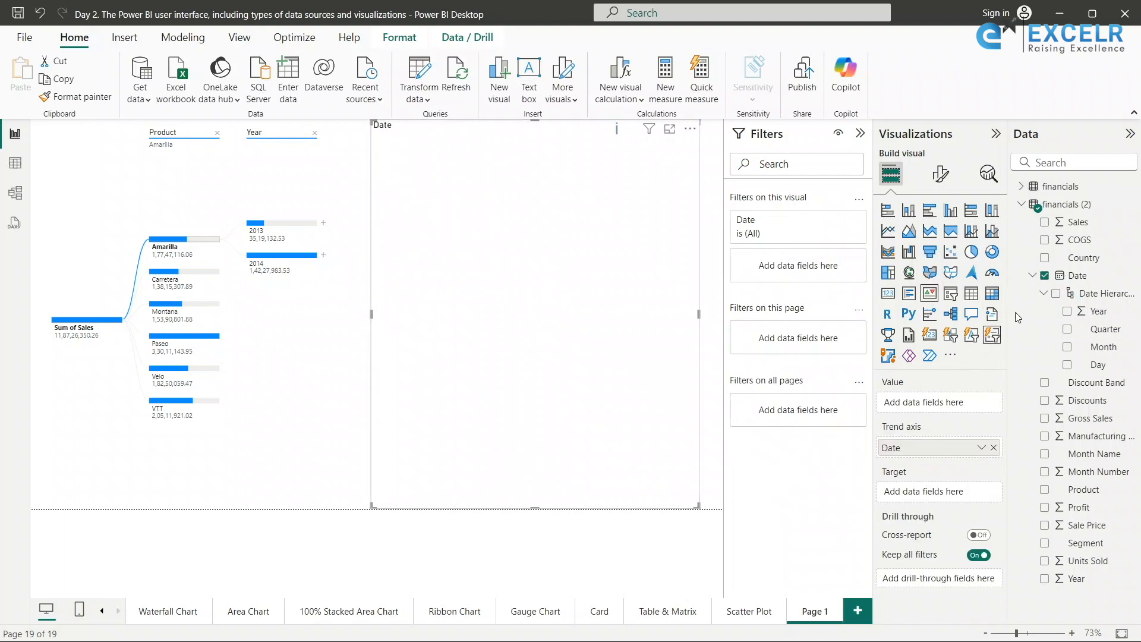
- Assign Sales as the KPI's value and replace Date with the date hierarchy's Month as the trend axis
drag(1075, 226, 928, 409)
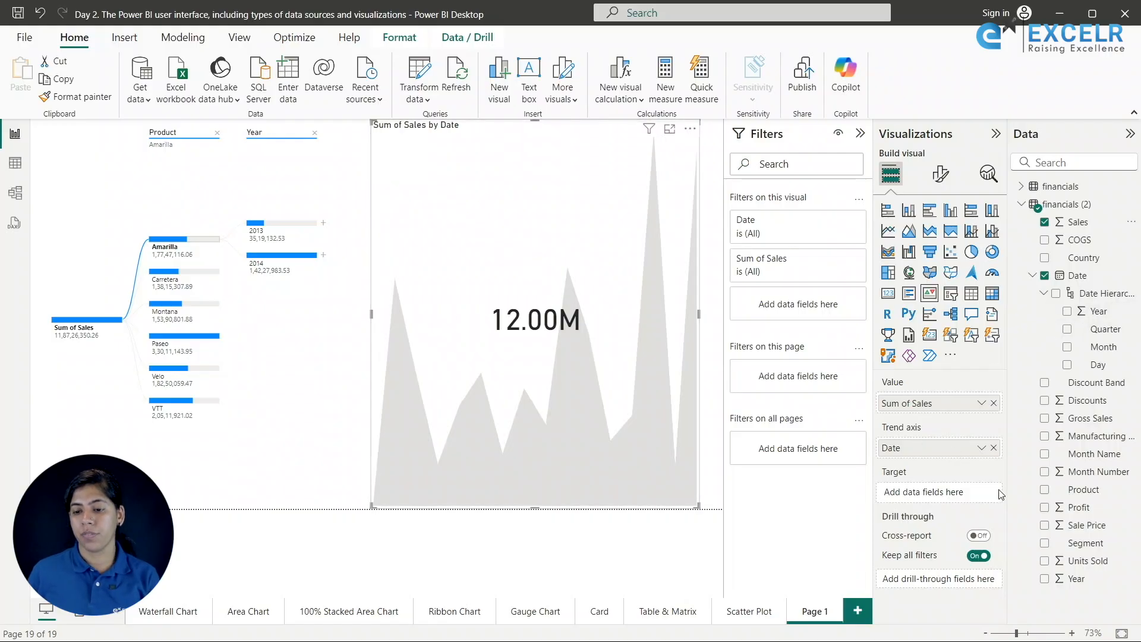
click(993, 447)
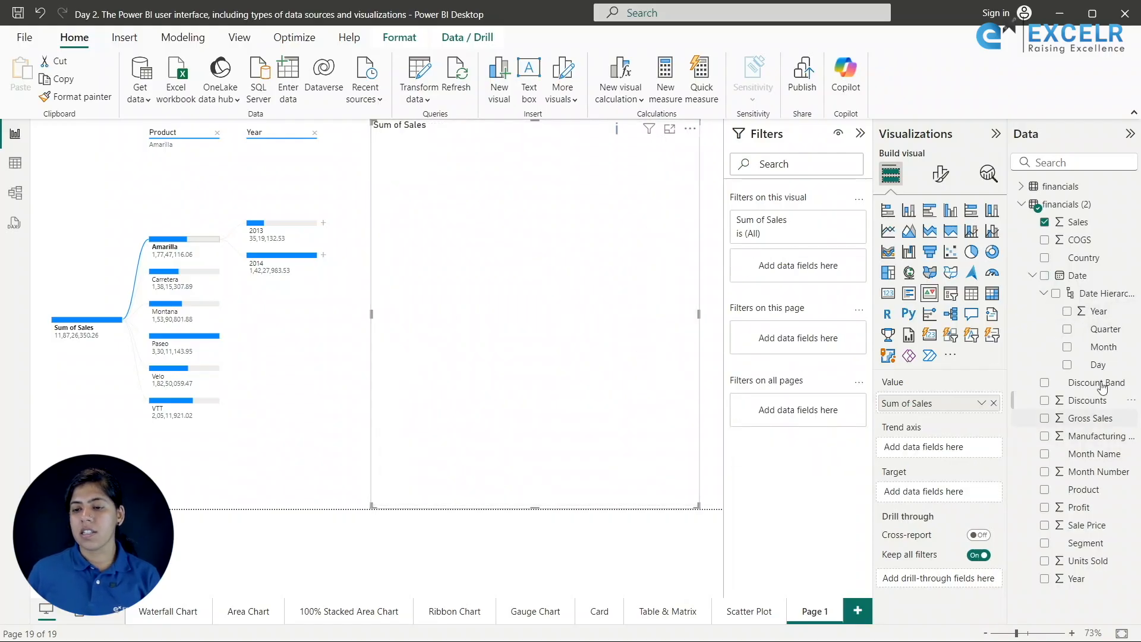
drag(1097, 351, 946, 455)
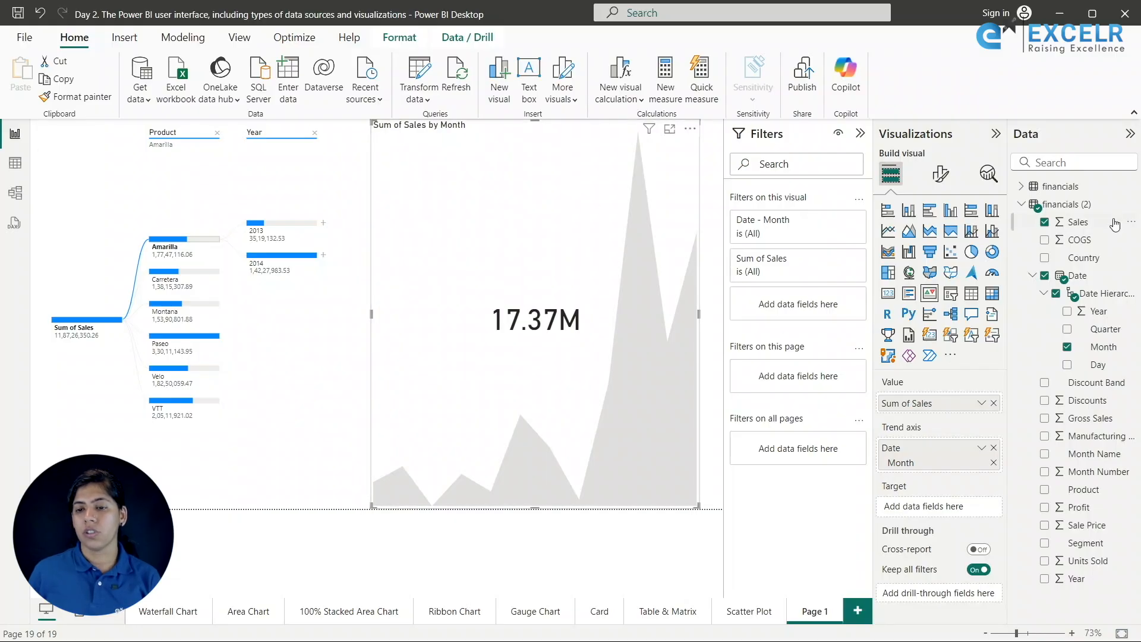
- Format the KPI's callout value with a dark orange font color and font size 46
click(940, 174)
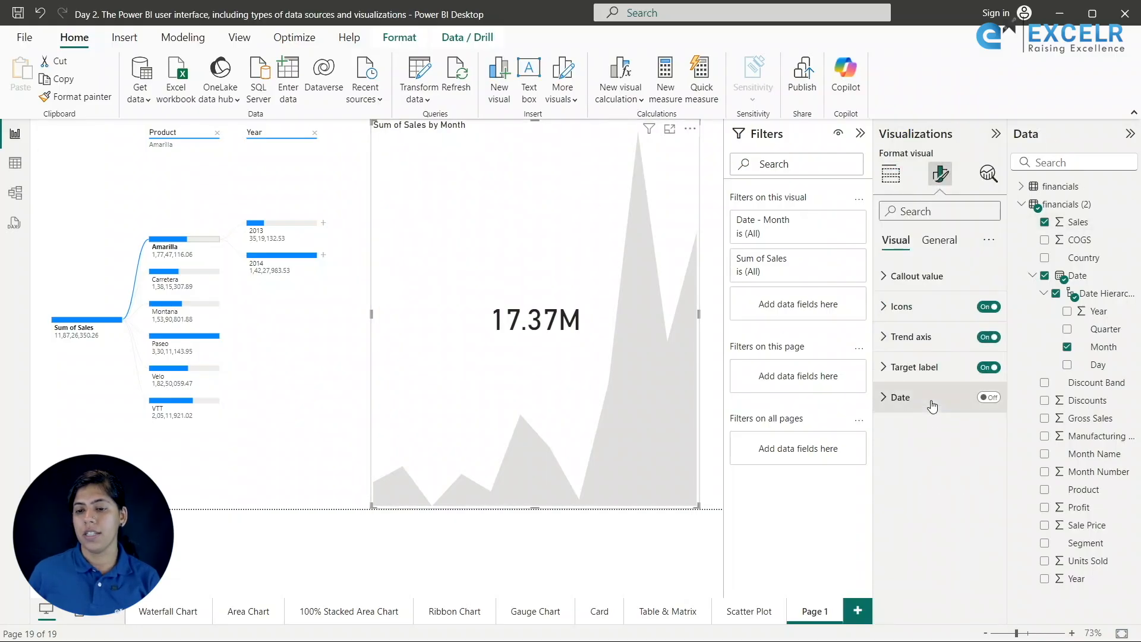
click(884, 276)
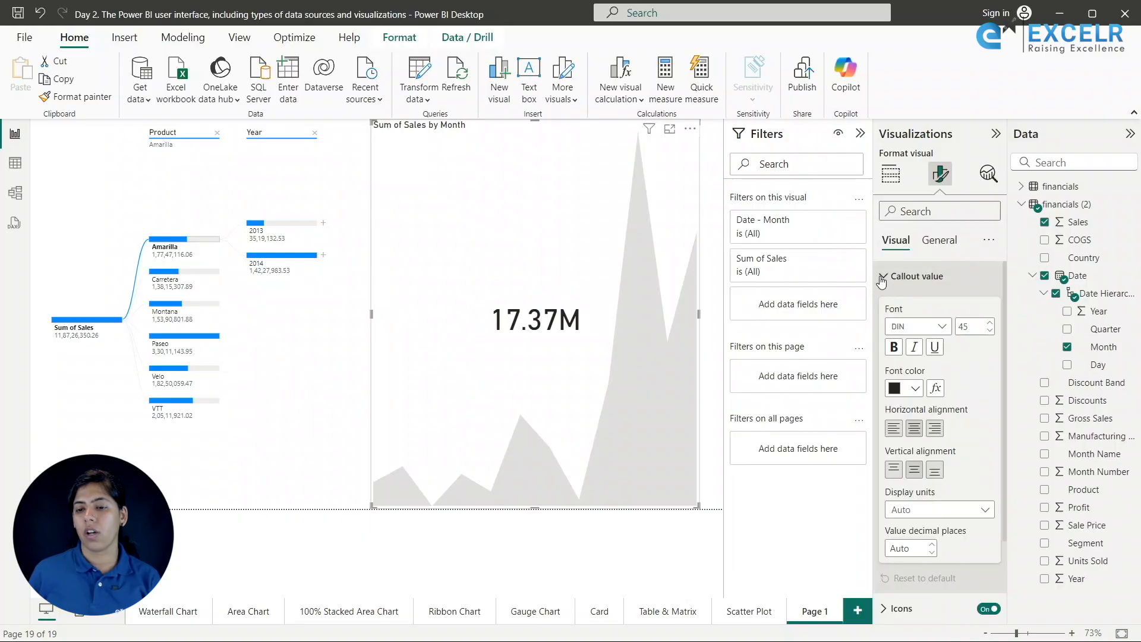
click(915, 389)
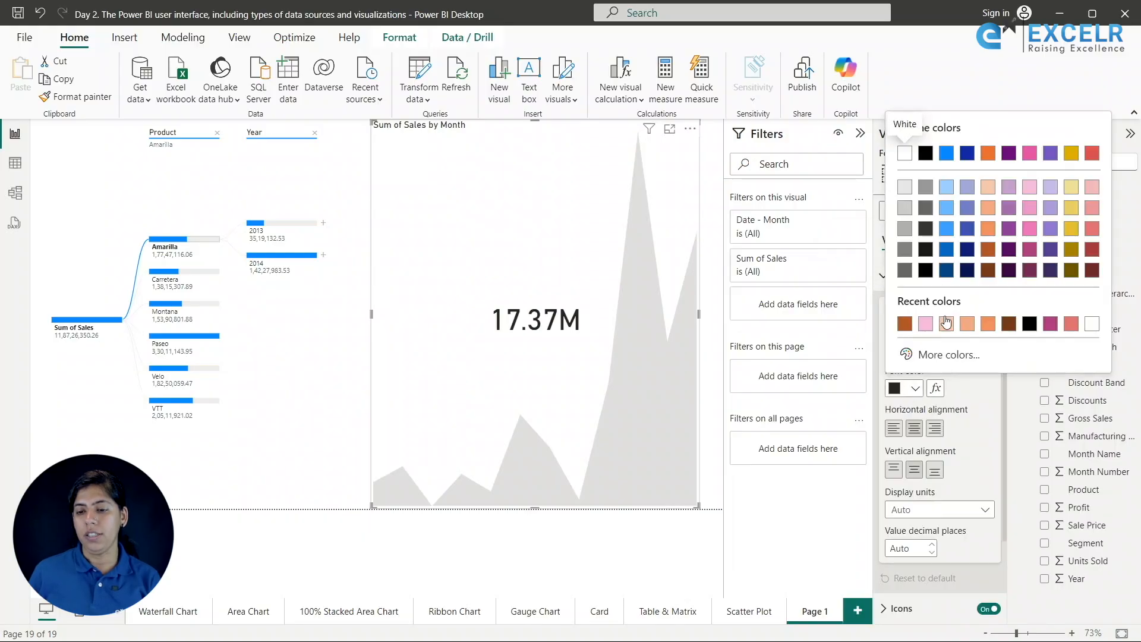
click(907, 327)
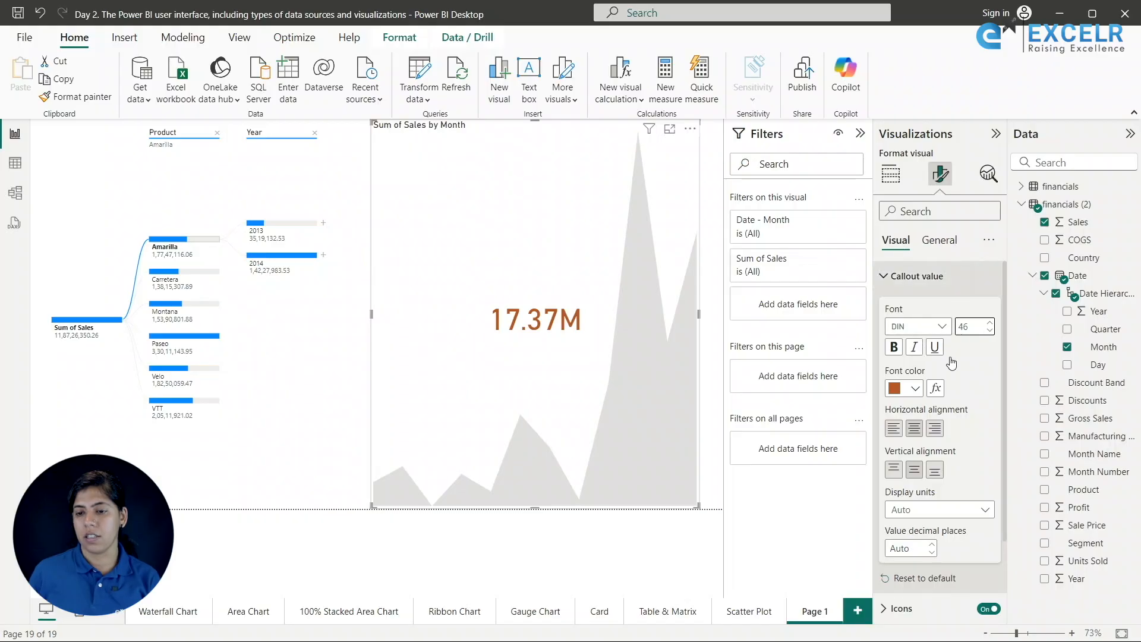
- Set the KPI's icon size to 12 pt and review the trend axis direction and color options
scroll(930, 516, down, 3)
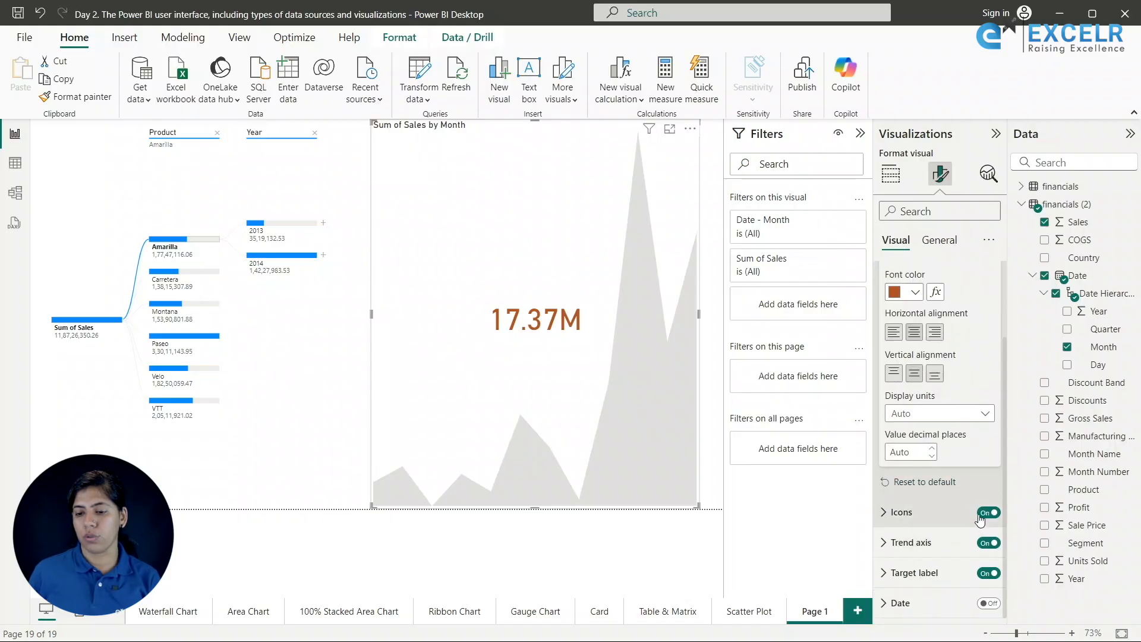
click(893, 515)
scroll(900, 493, down, 3)
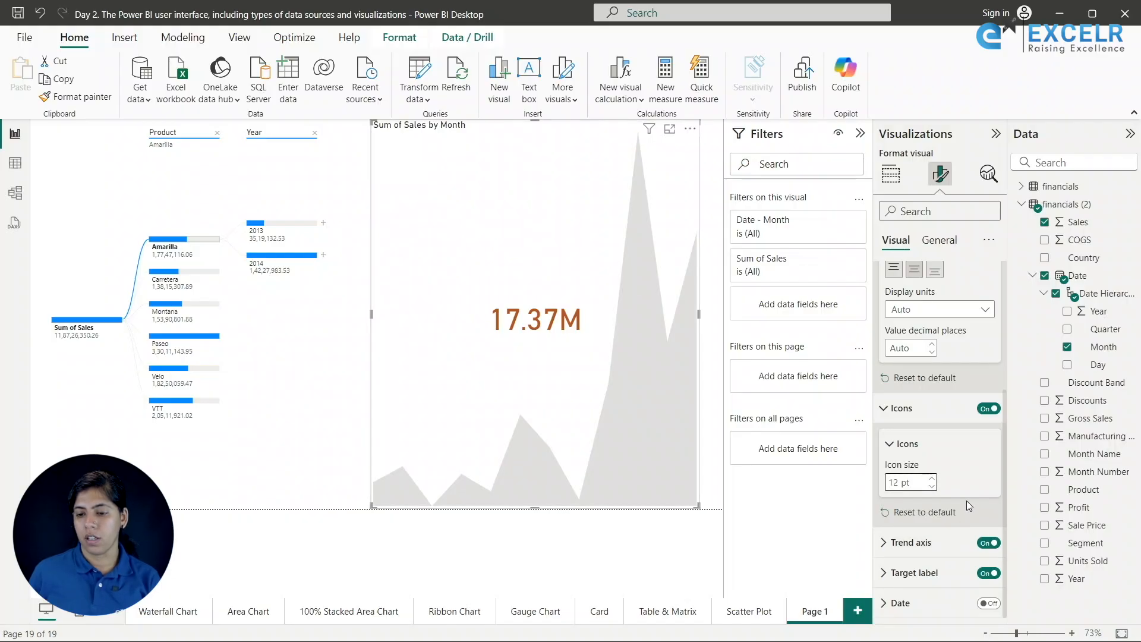
click(886, 543)
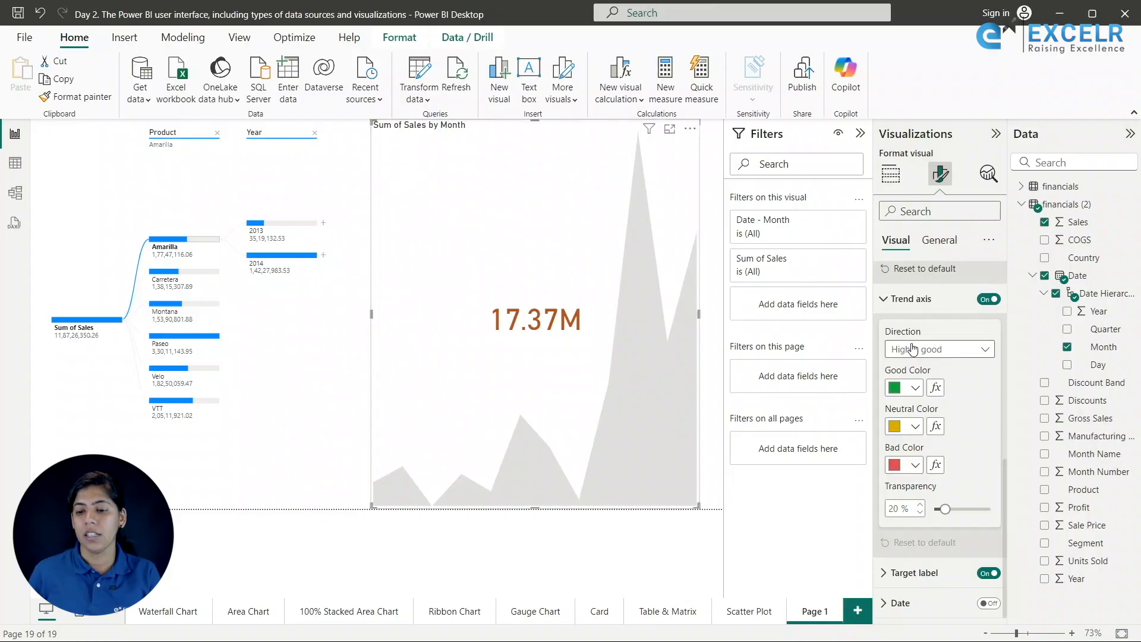
click(881, 304)
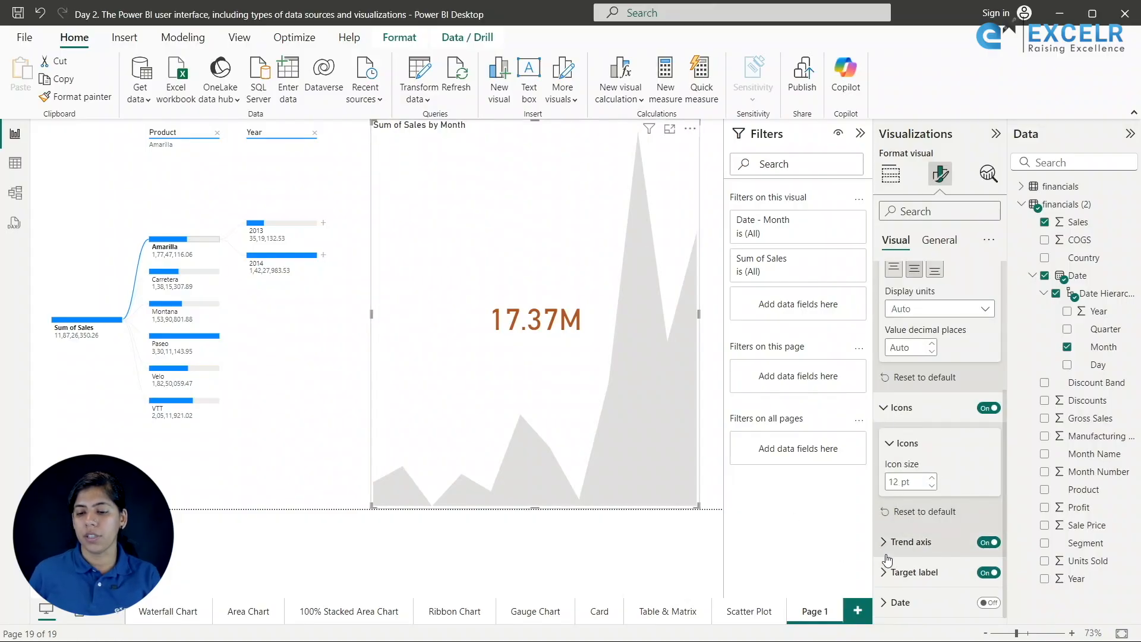
- Change the font color of the KPI's target label values to dark orange
click(914, 572)
scroll(930, 495, down, 5)
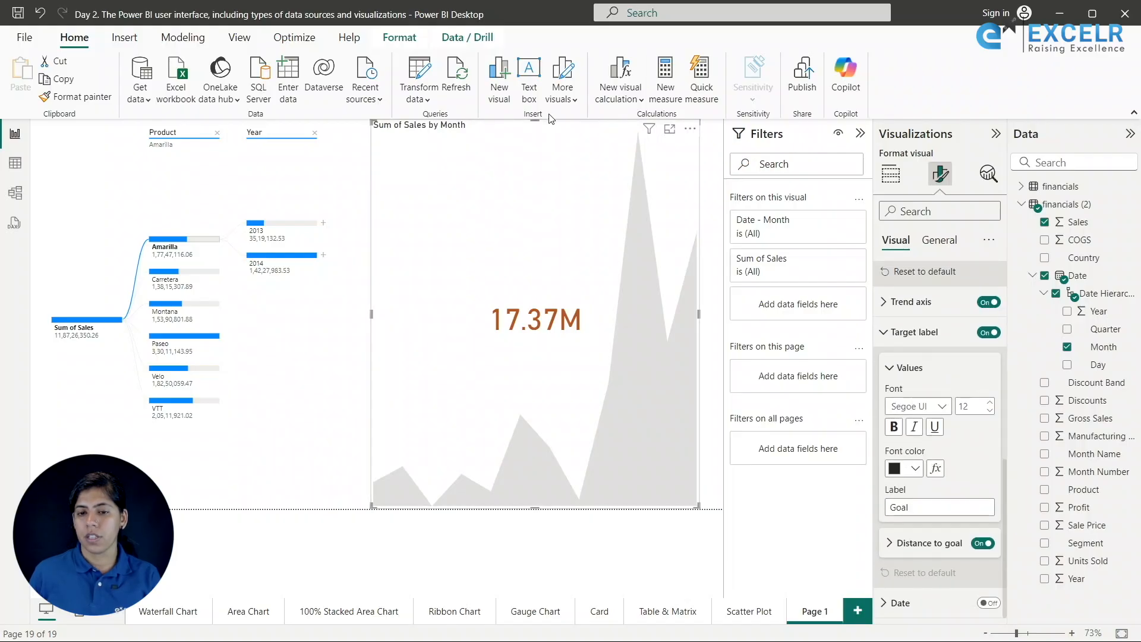
click(912, 468)
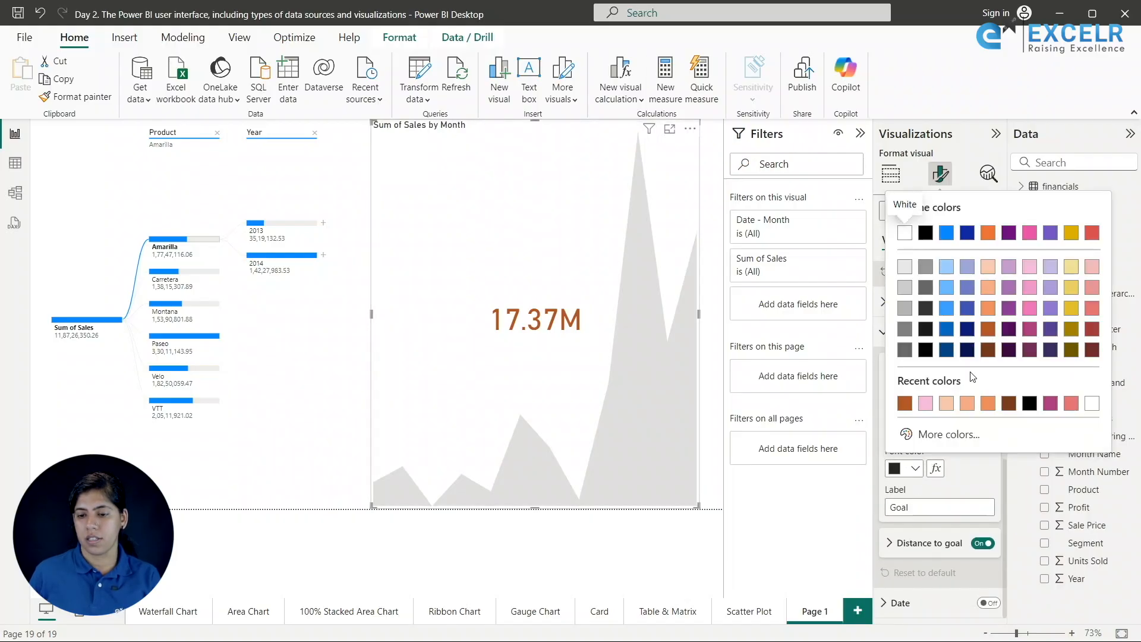
click(902, 406)
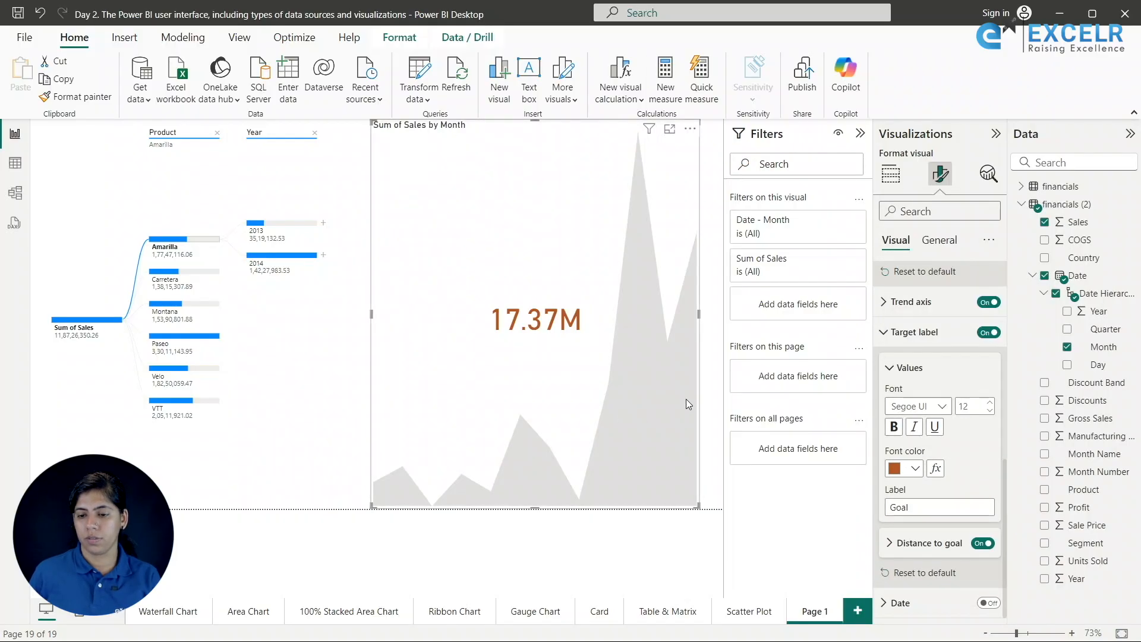
- Try out the KPI's date label by turning it on and switching it back off
click(899, 602)
scroll(949, 555, down, 2)
scroll(946, 551, down, 1)
click(988, 461)
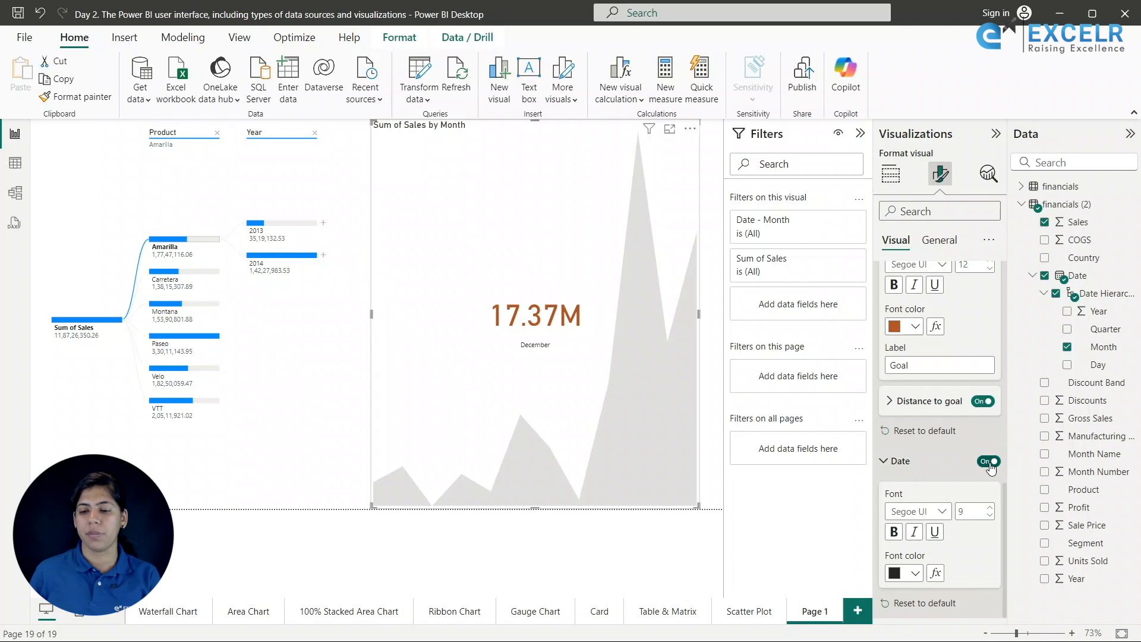
click(988, 461)
scroll(946, 407, up, 10)
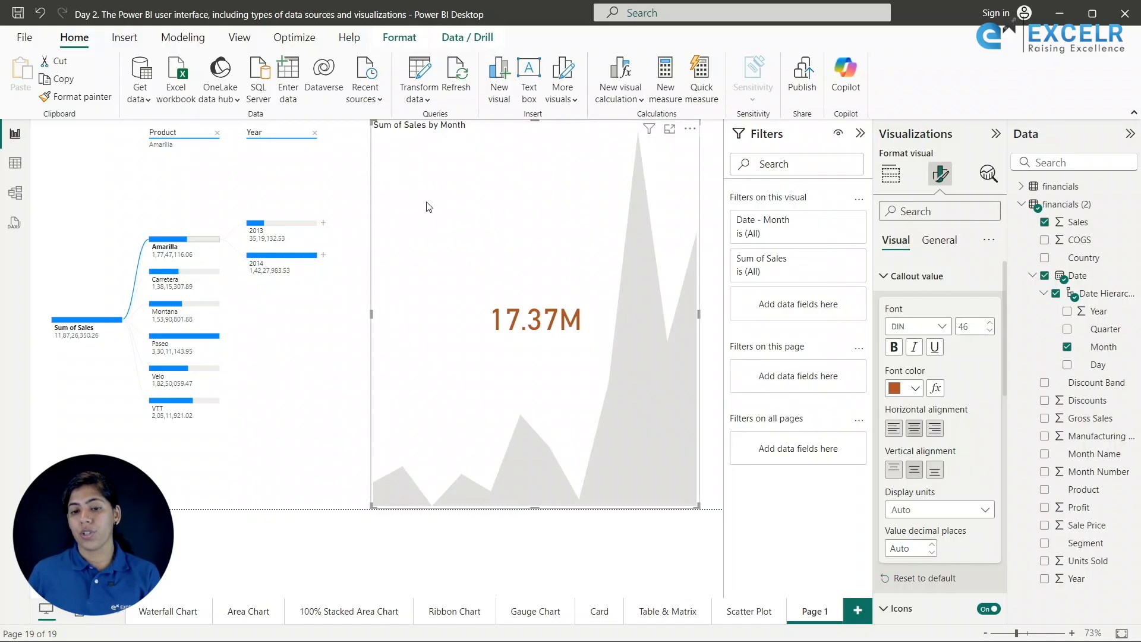
- Give the KPI's title a light orange background and black text
click(937, 243)
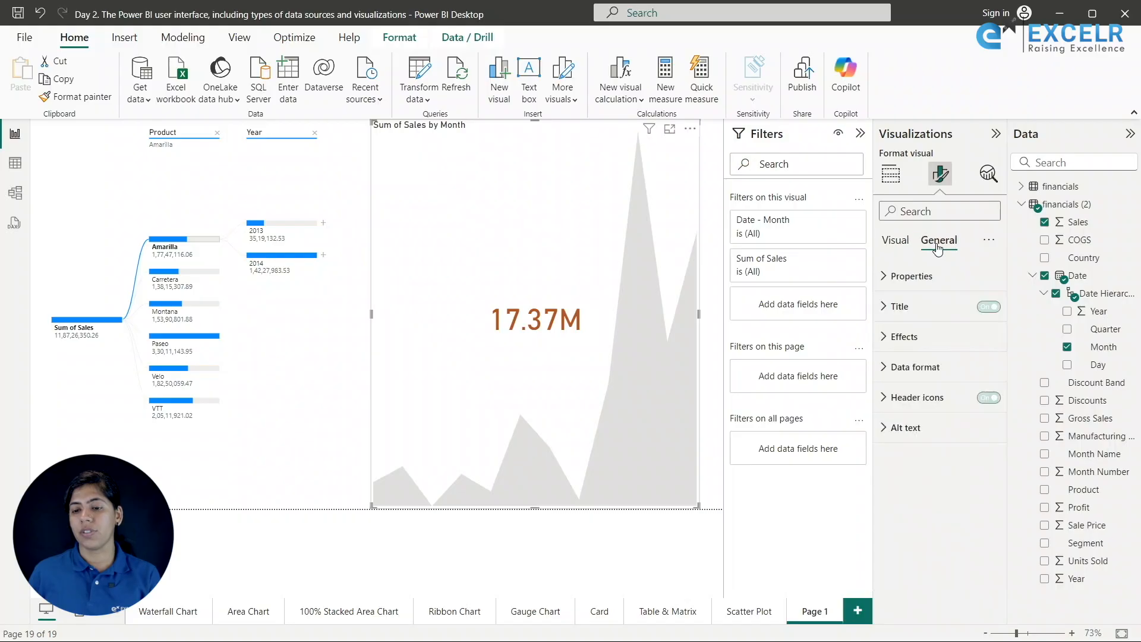
click(898, 306)
scroll(968, 494, down, 2)
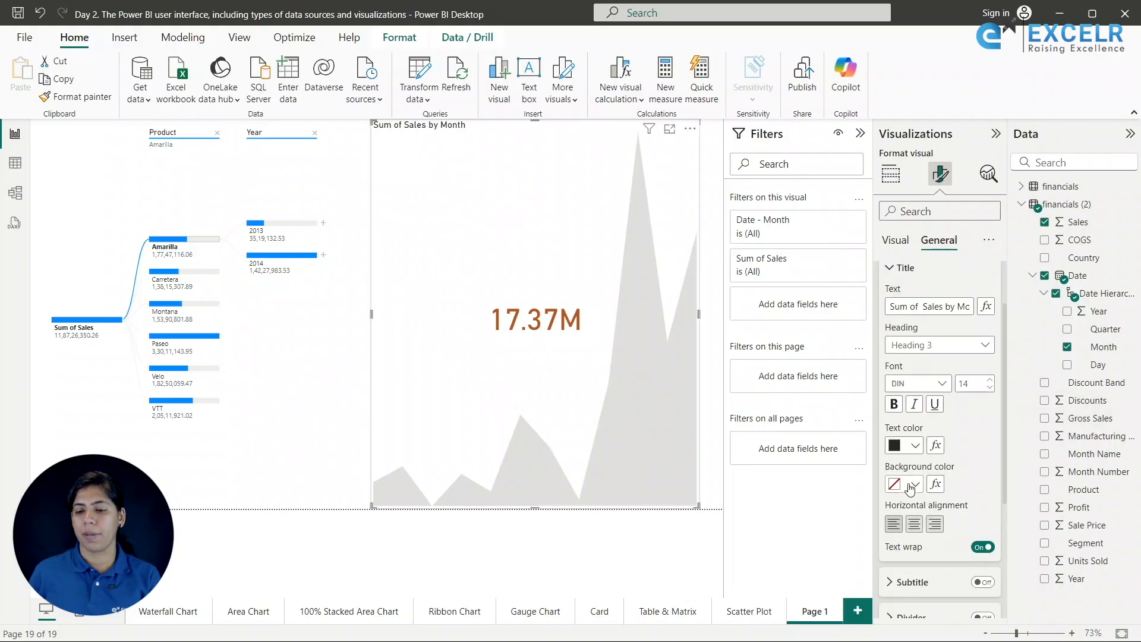
click(915, 483)
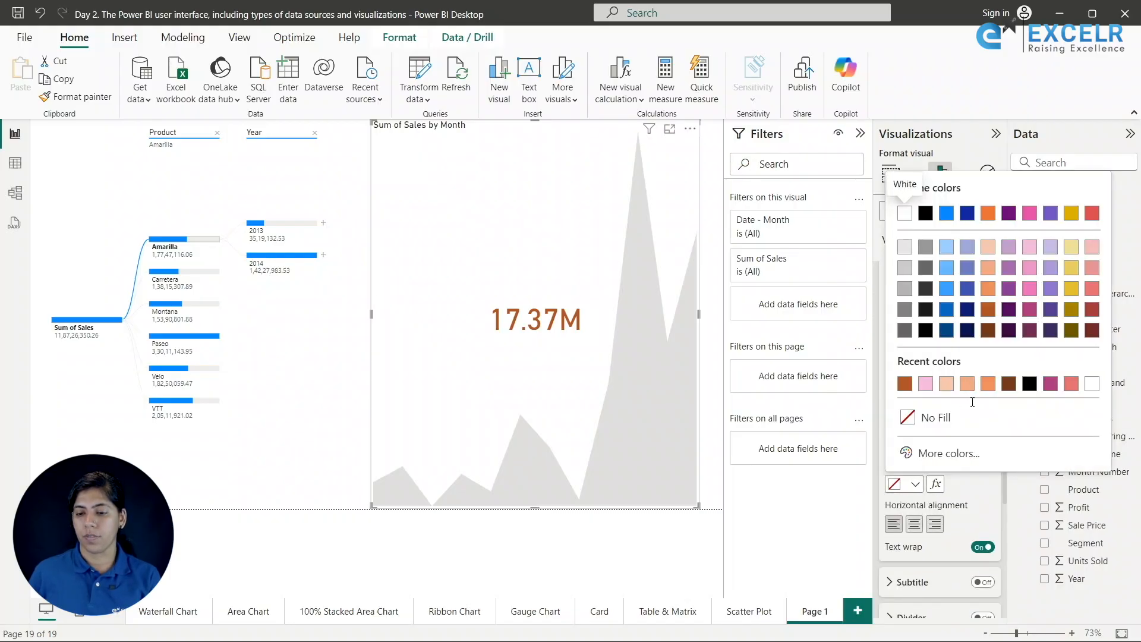
click(966, 383)
click(915, 445)
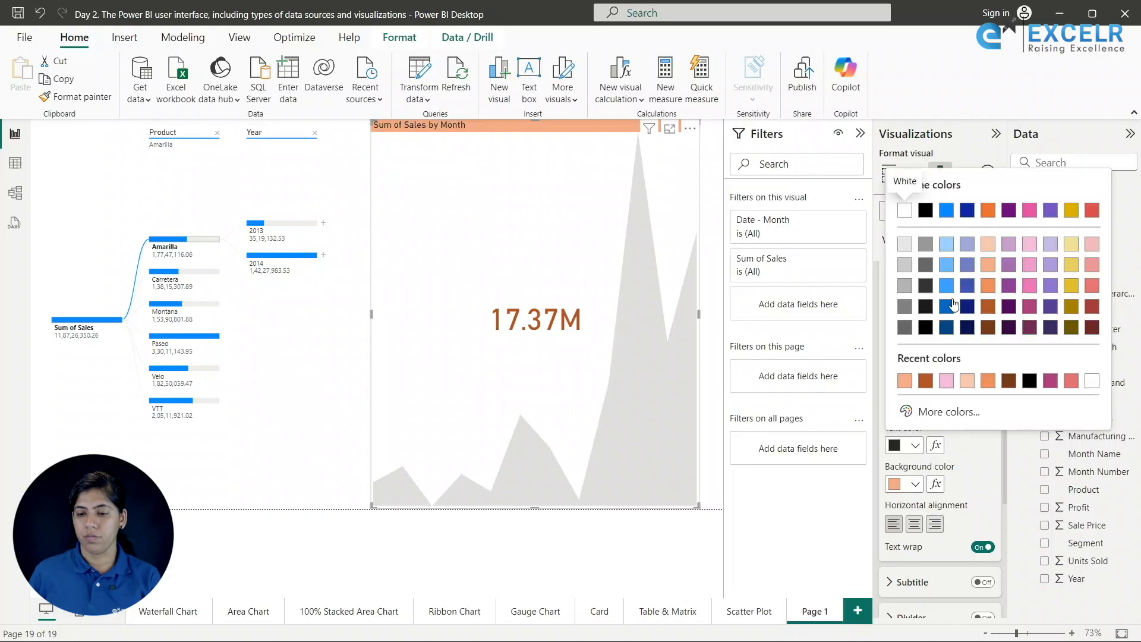
click(927, 211)
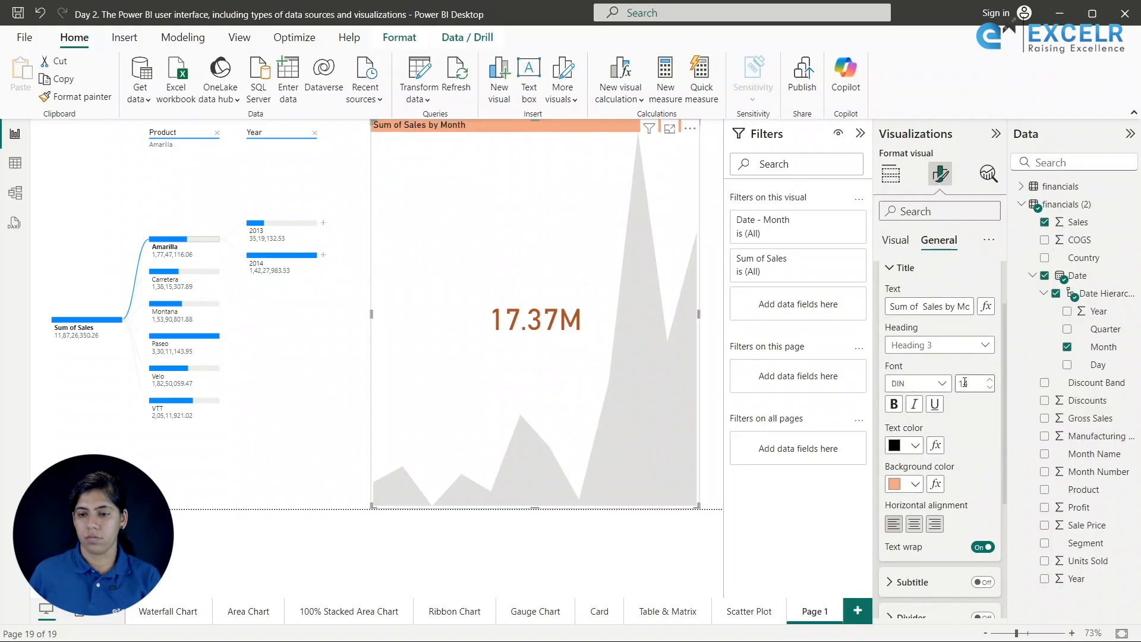
- Increase the KPI title's font size to 24
scroll(965, 382, up, 1)
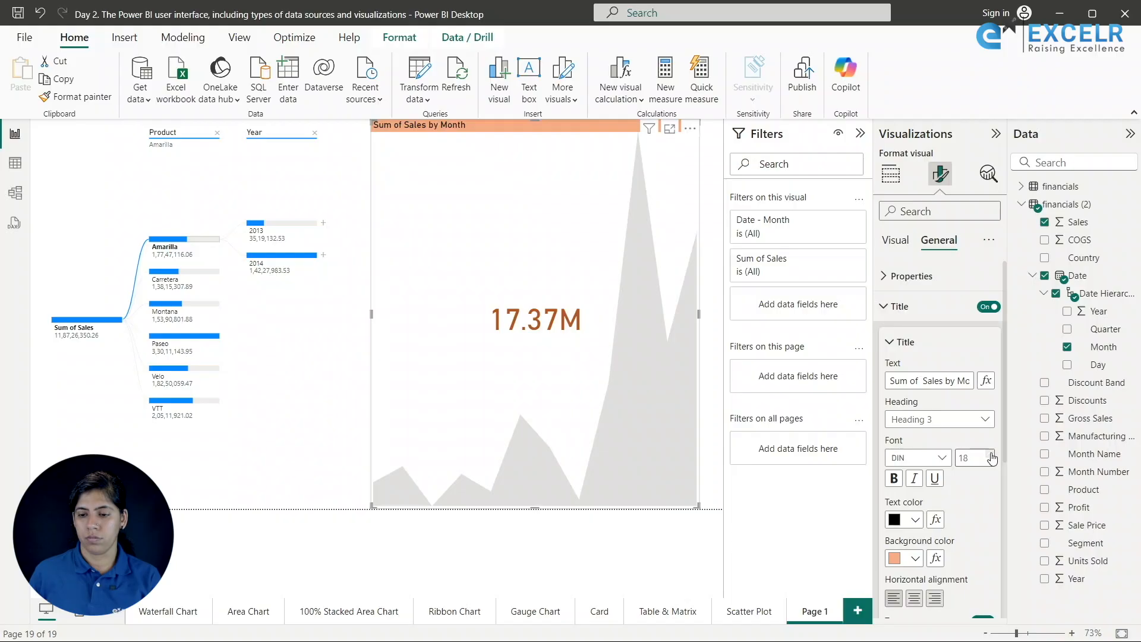
click(991, 454)
click(991, 454)
click(991, 454)
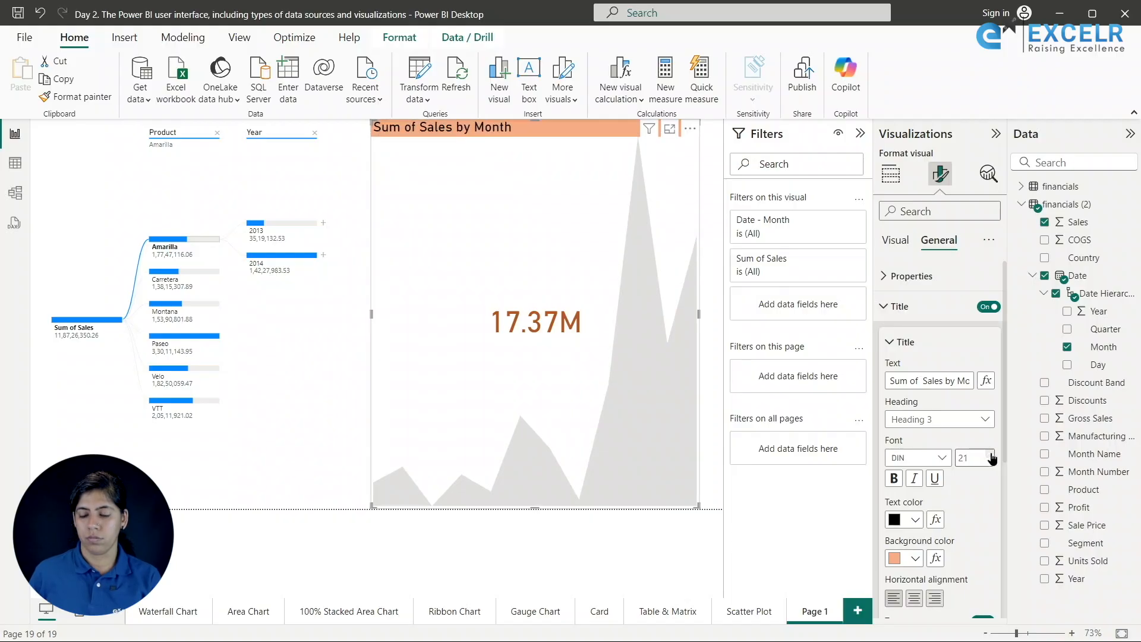
click(991, 454)
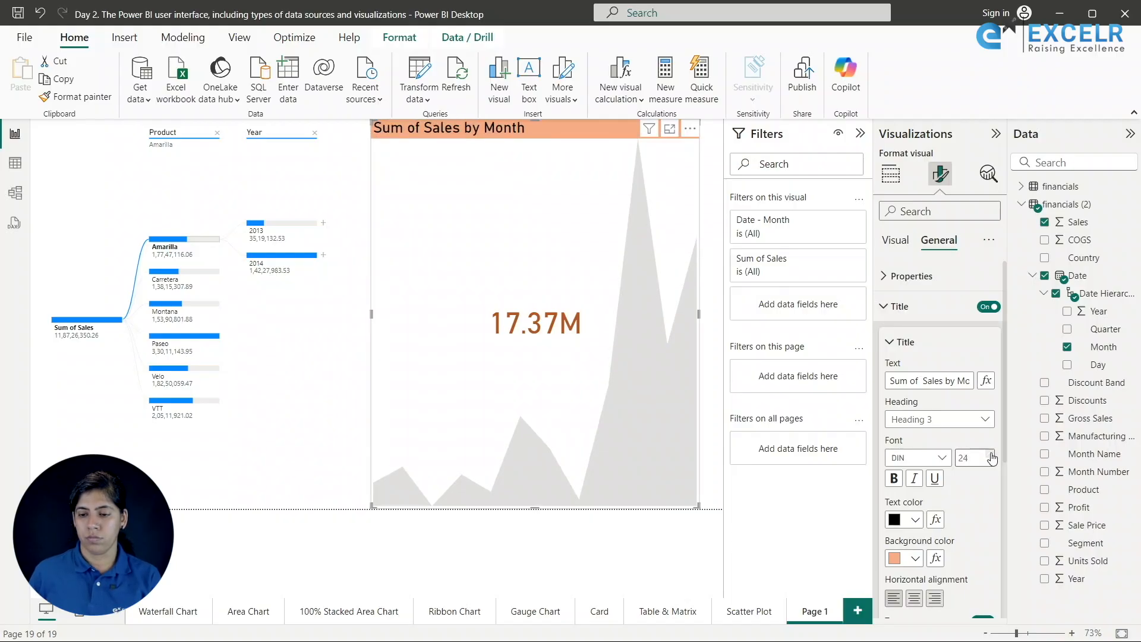
- Increase the KPI title's font size to 25 and turn on the divider below the title
click(991, 454)
scroll(936, 506, down, 3)
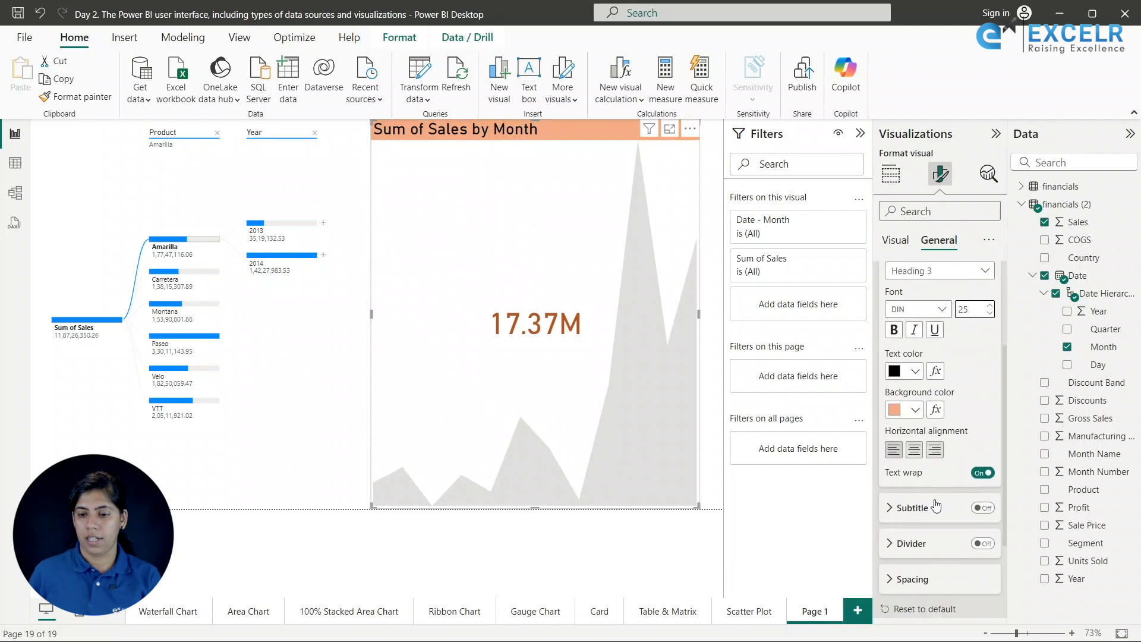
scroll(918, 540, down, 2)
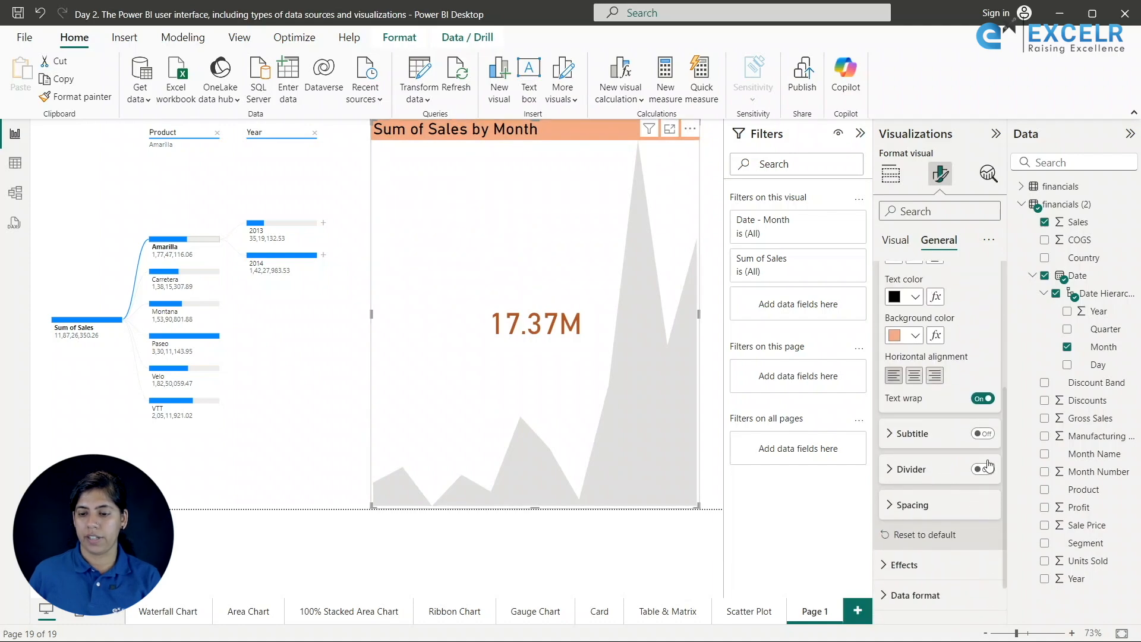
click(986, 468)
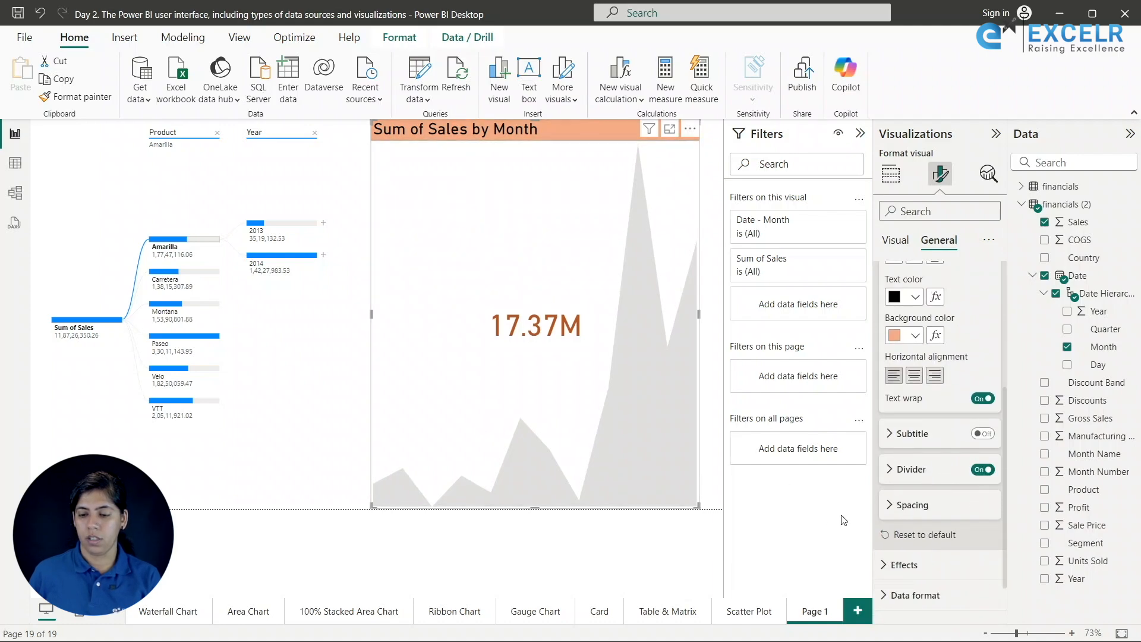
- Turn on the shadow effect for the KPI visual
click(882, 565)
scroll(936, 508, down, 4)
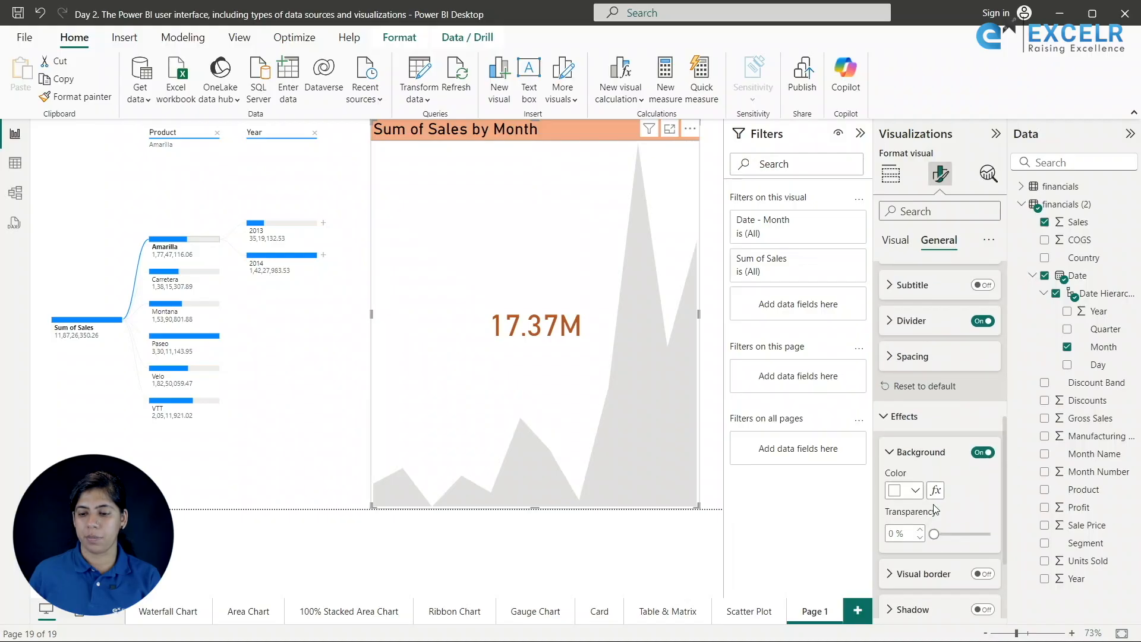
scroll(981, 469, down, 3)
click(982, 482)
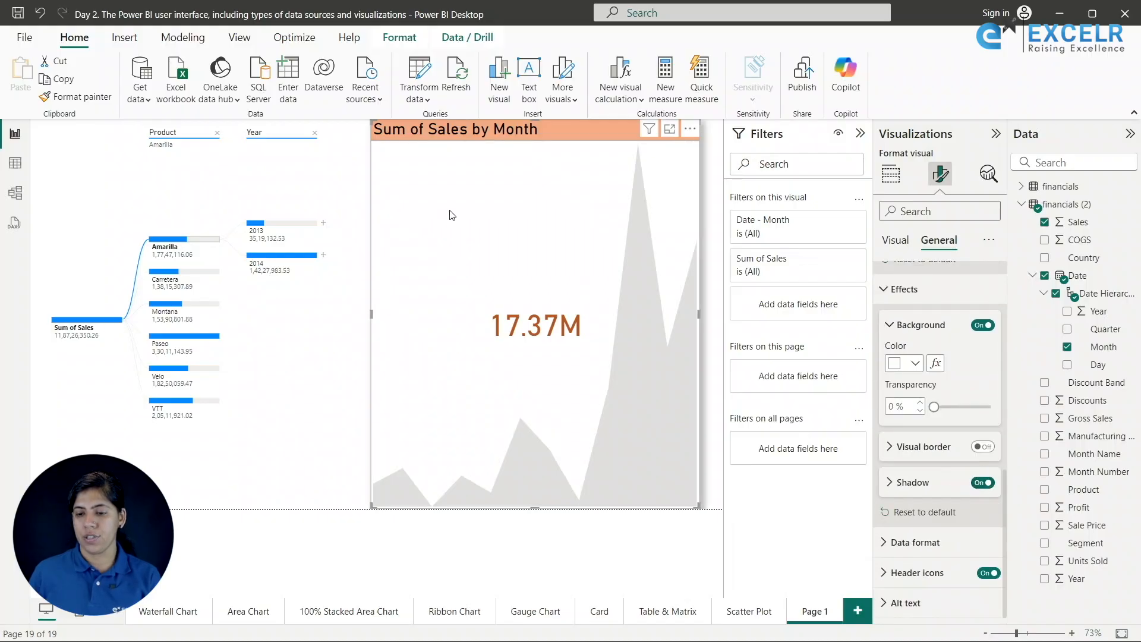
- Shrink the KPI visual to a compact card by raising its lower edge and moving its left edge inward, and deselect it
drag(534, 508, 561, 218)
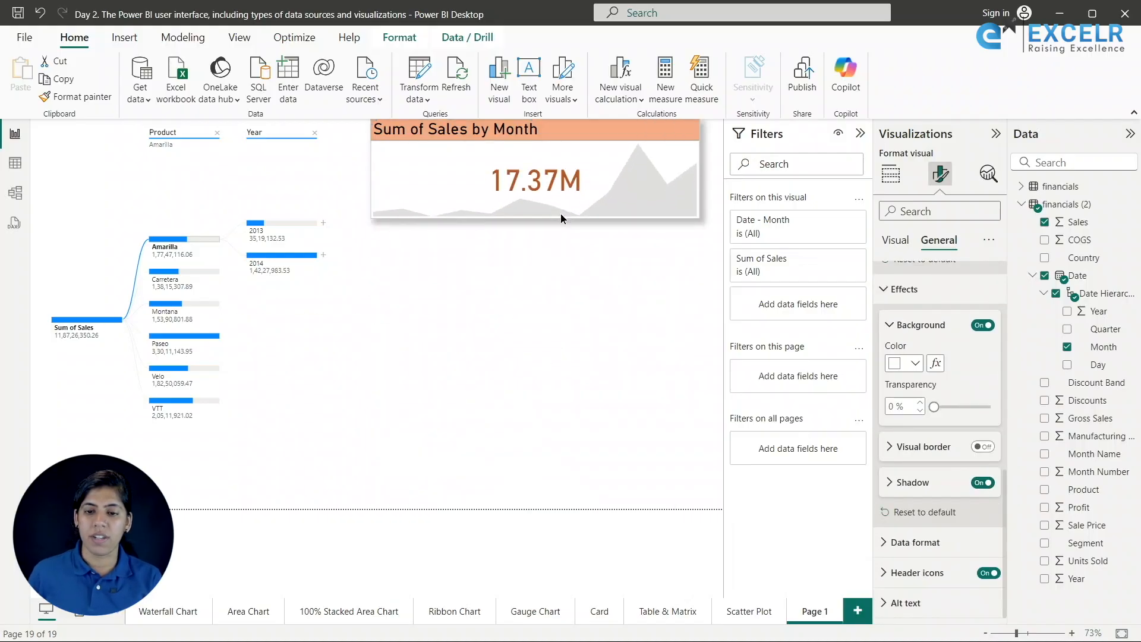
drag(371, 169, 444, 170)
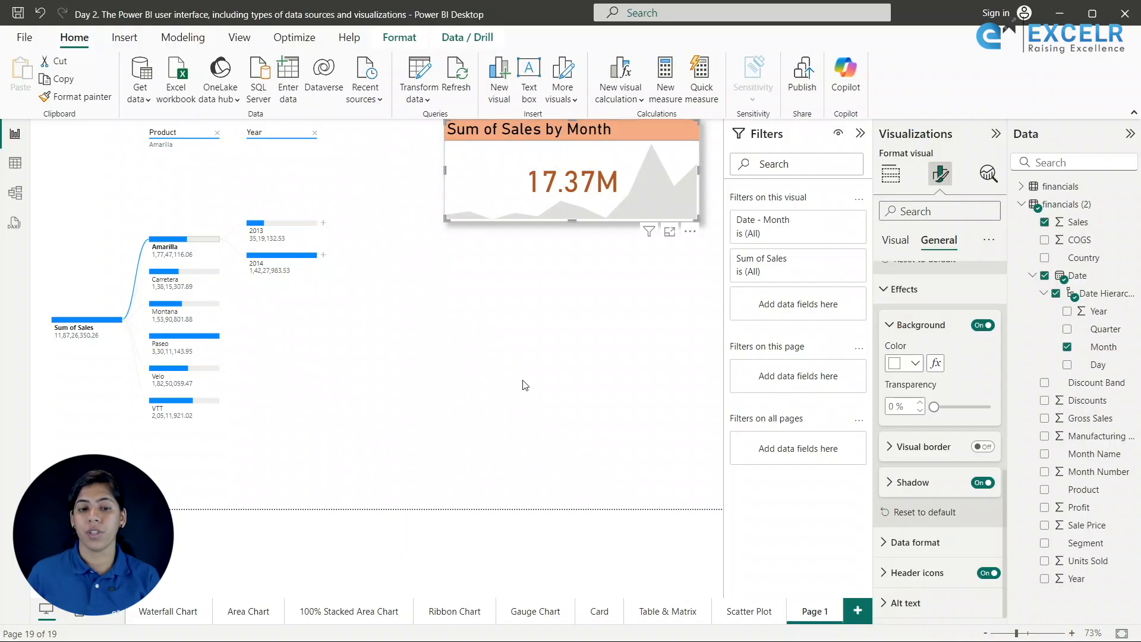
click(439, 270)
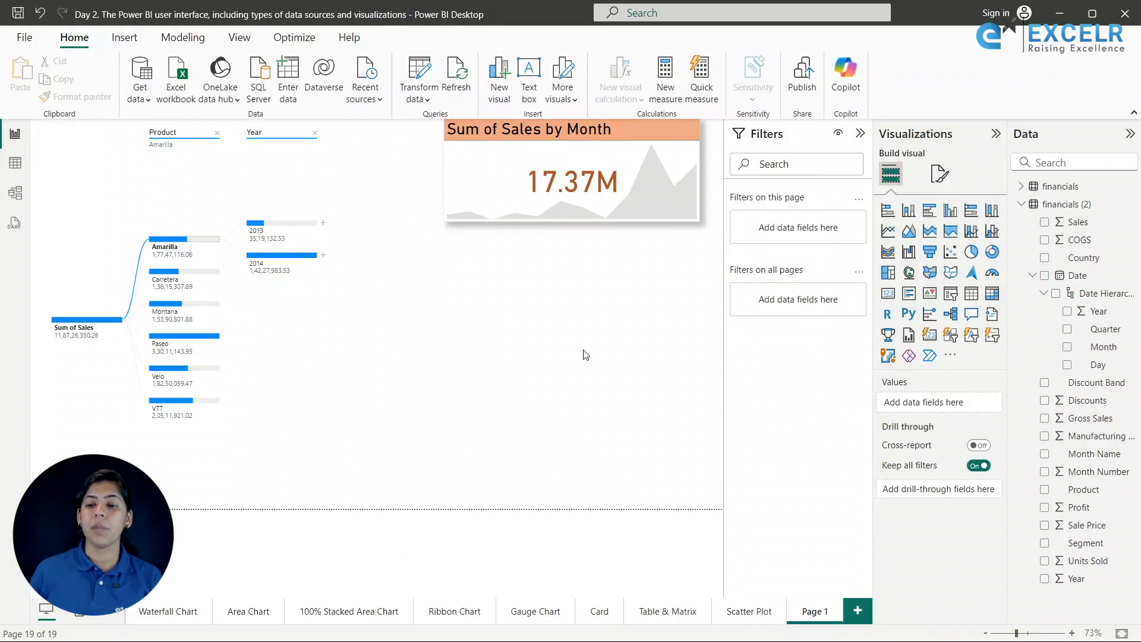